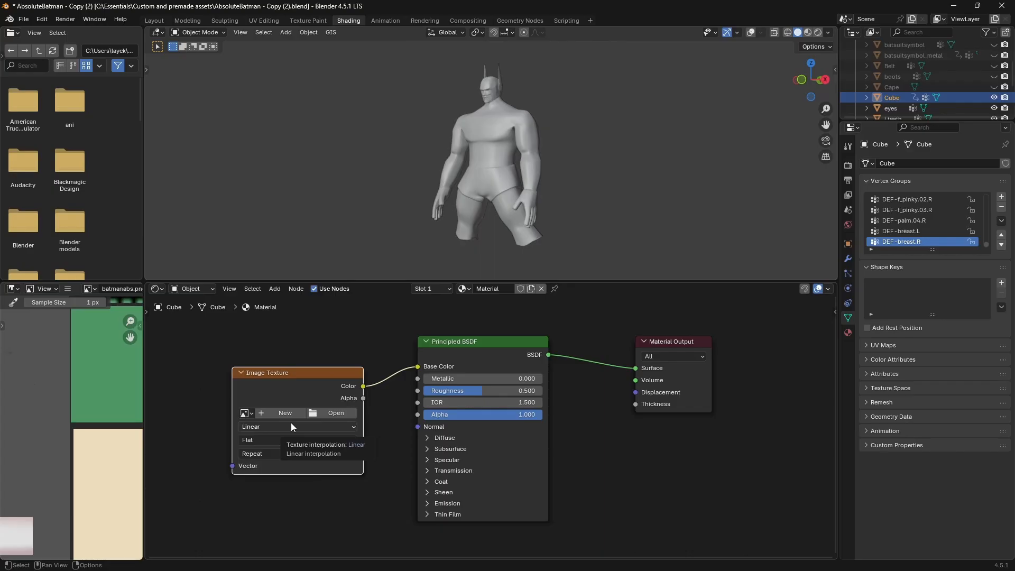
Step: Create a new image named grid with the UV Grid generated type in the Image Texture node
click(276, 413)
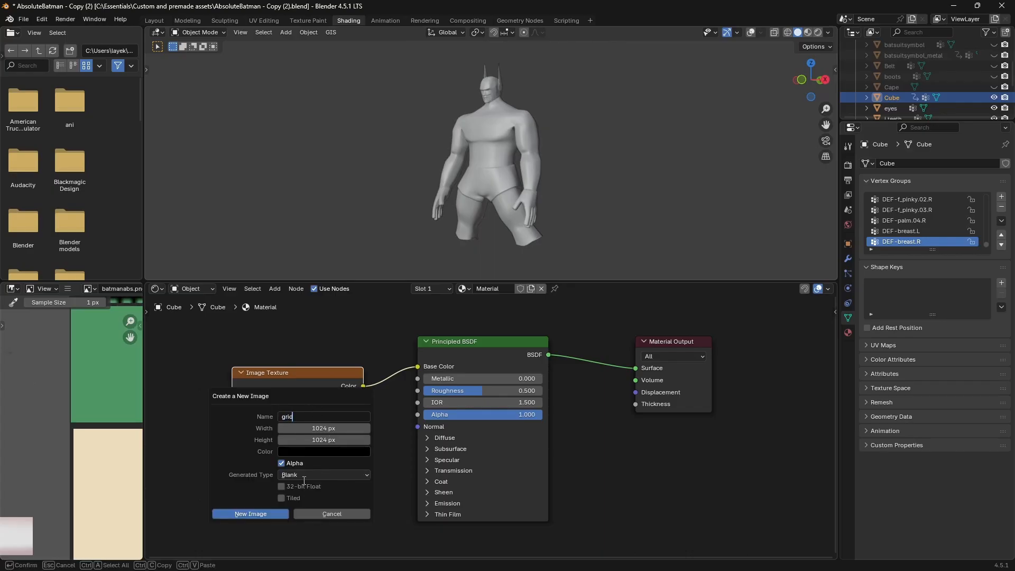
text(grid)
click(325, 476)
click(325, 499)
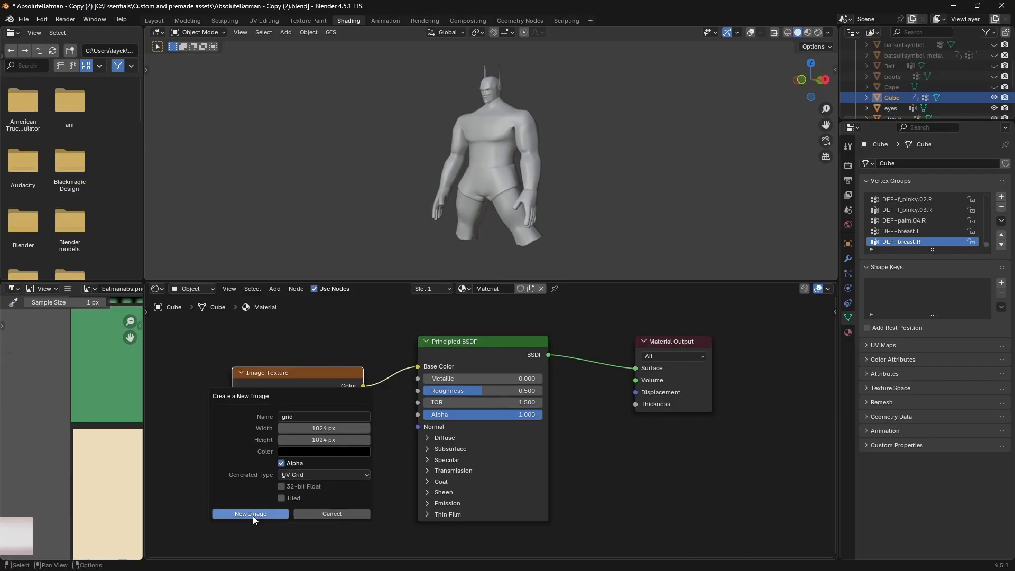
click(252, 514)
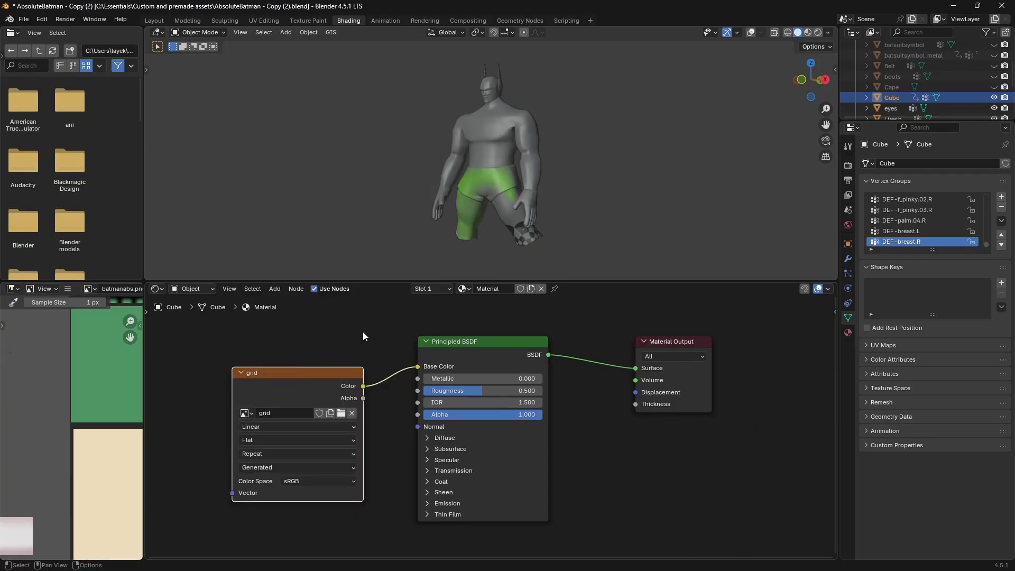
Step: Switch to the UV Editing workspace, select the whole body mesh and display the grid image in the UV editor
click(264, 21)
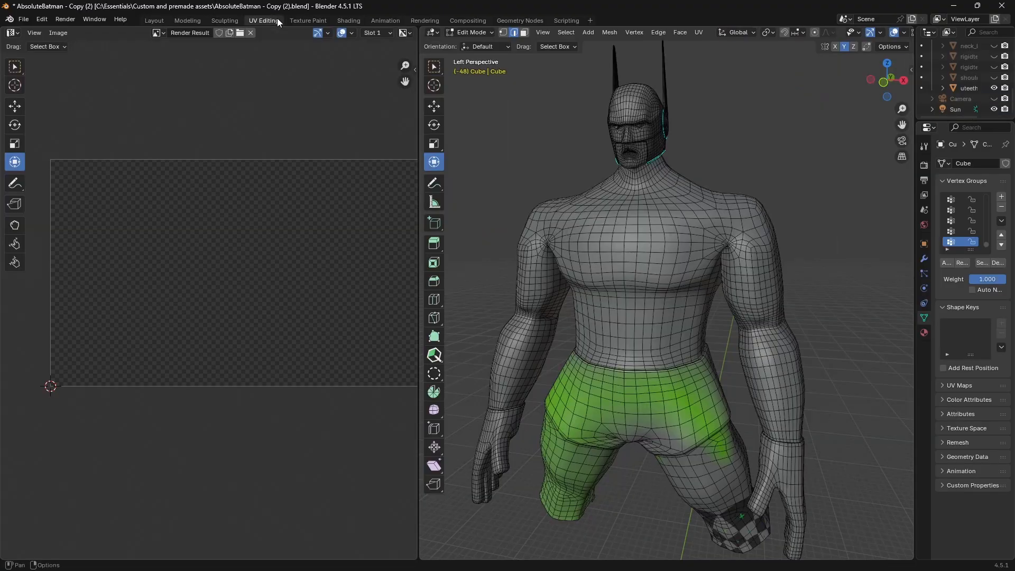
click(884, 82)
scroll(843, 136, down, 4)
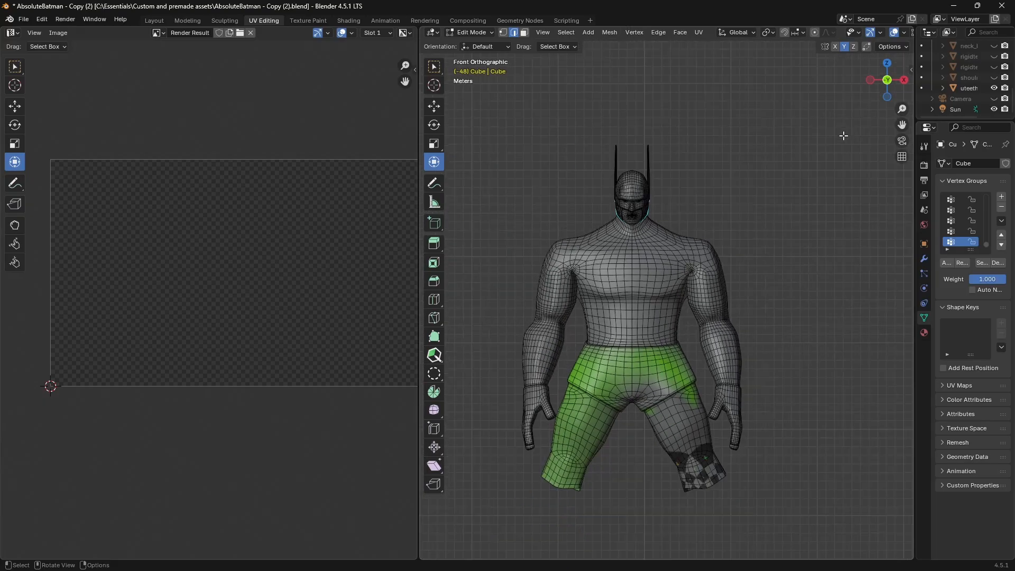
key(a)
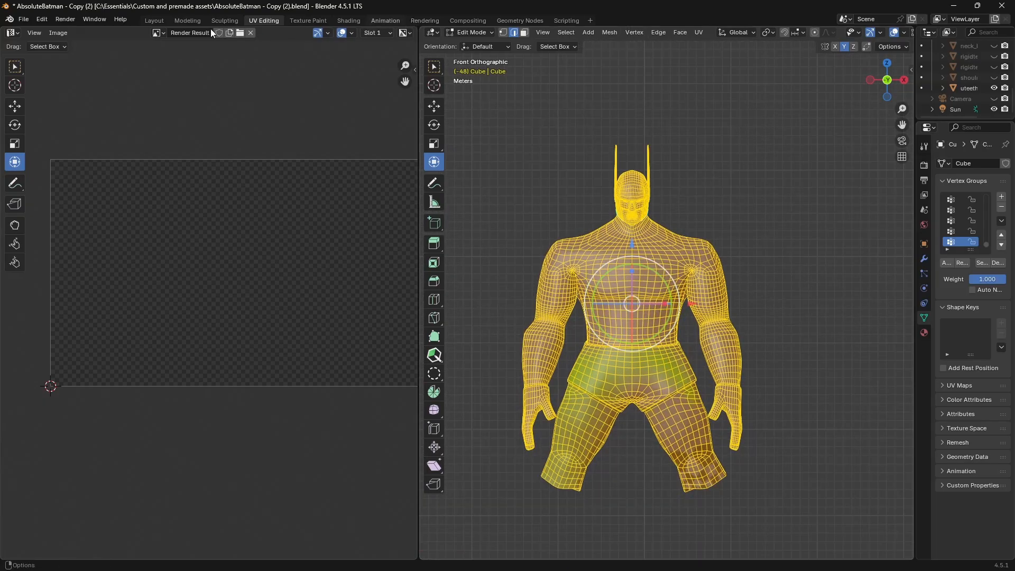
click(159, 32)
click(180, 73)
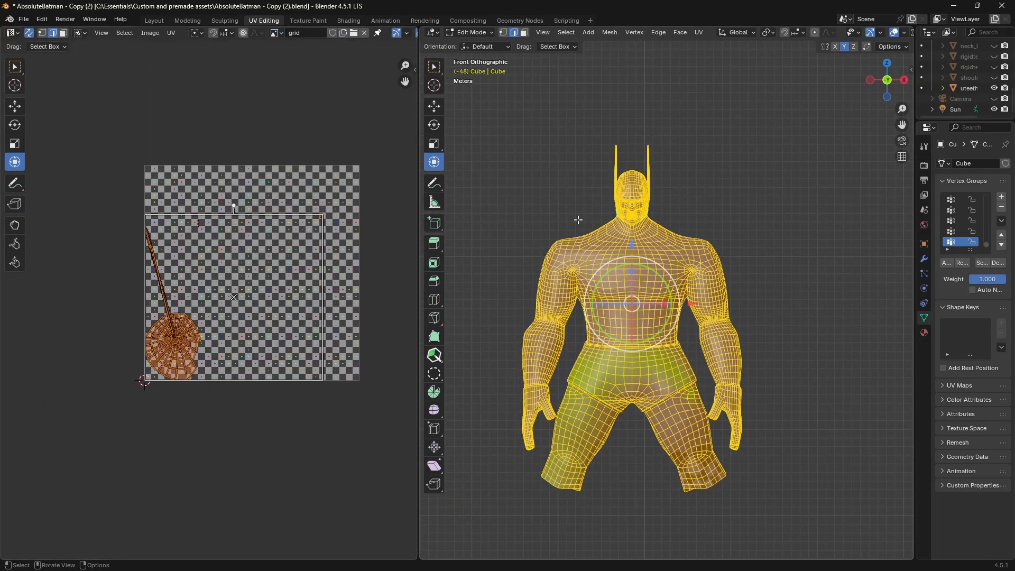
Step: Unwrap the entire body mesh with Smart UV Project, keeping the 66° angle limit and Scaled margin method
click(793, 238)
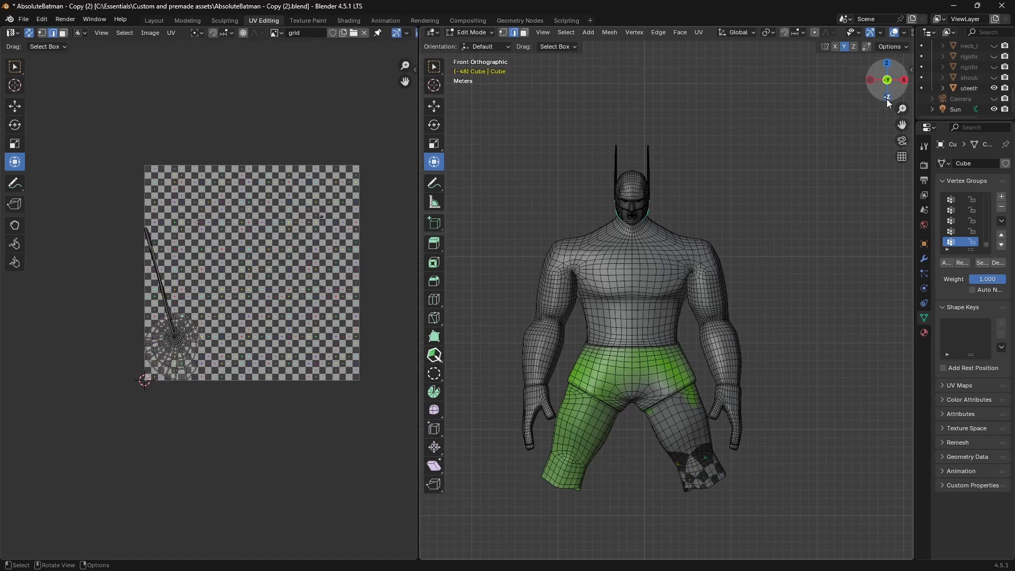
key(a)
key(KP_Decimal)
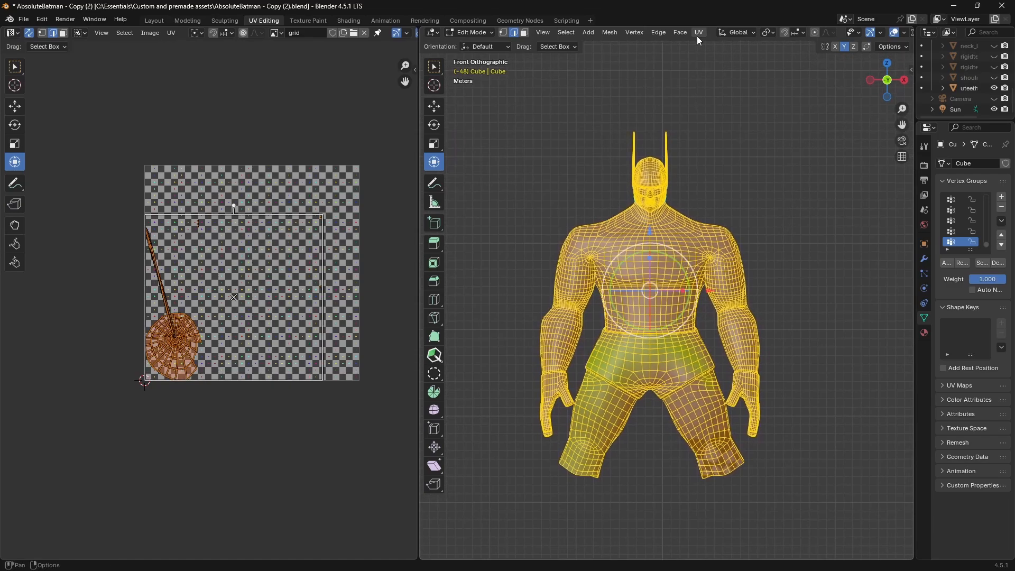
click(697, 33)
click(747, 75)
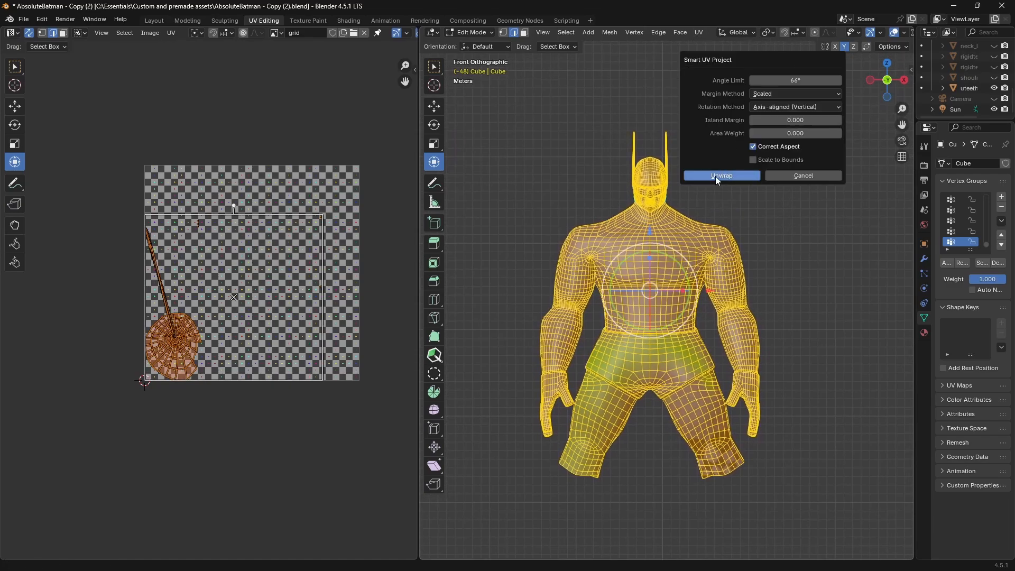
click(715, 176)
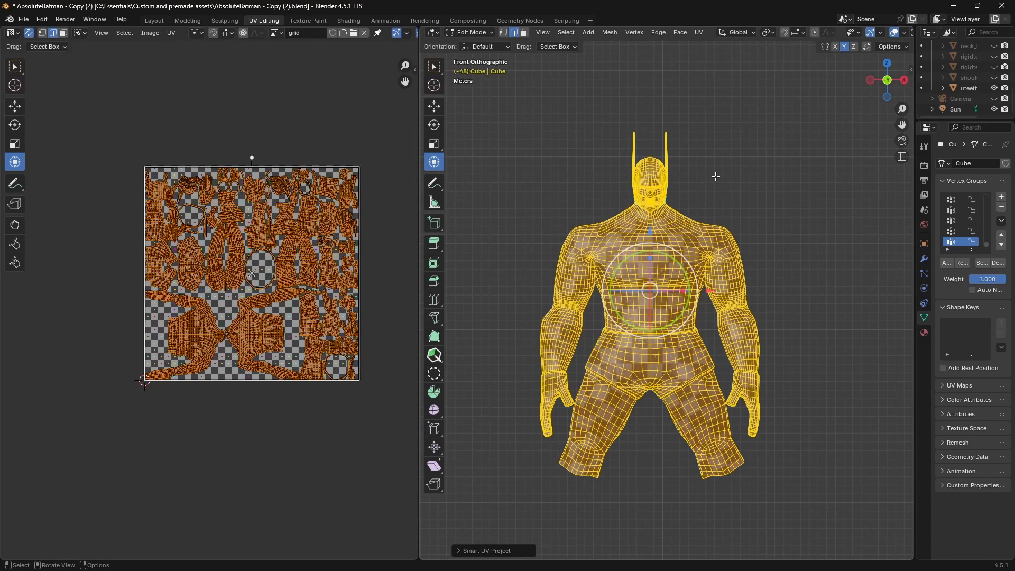
Step: Deselect the mesh and examine how the grid texture is distributed over the torso, arms and legs
click(553, 188)
drag(887, 81, 691, 60)
scroll(791, 207, up, 6)
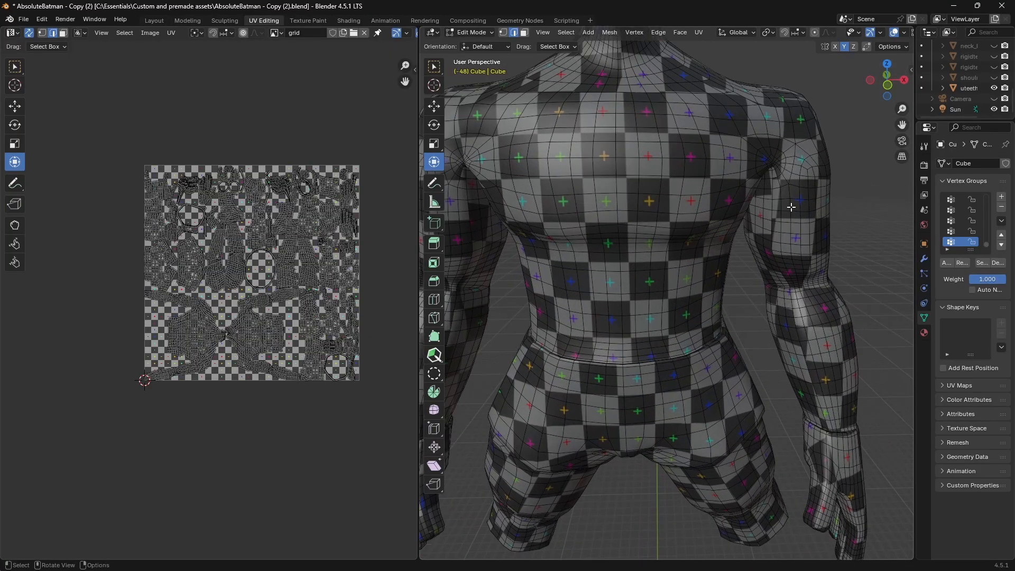
scroll(792, 207, down, 2)
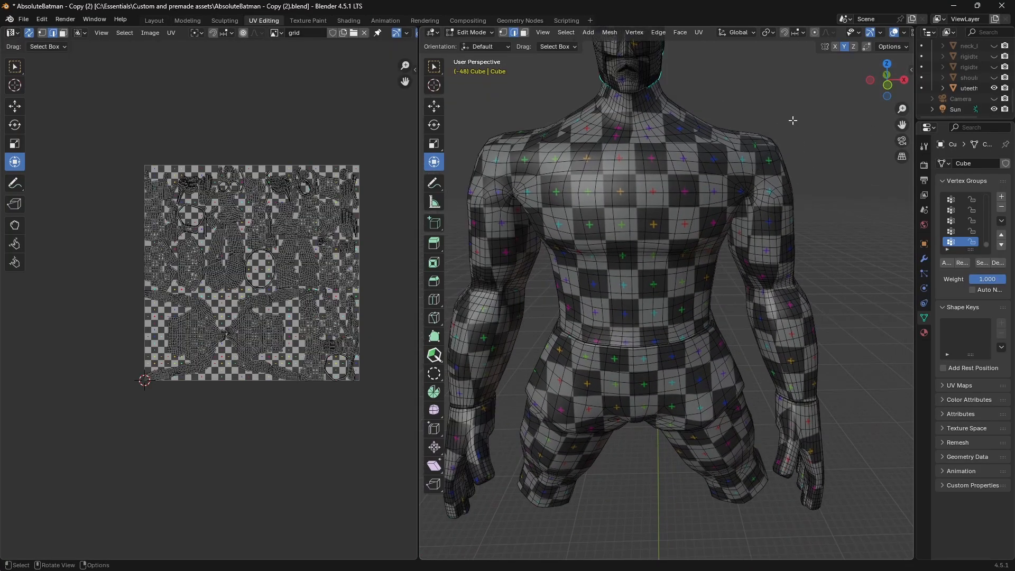
click(888, 86)
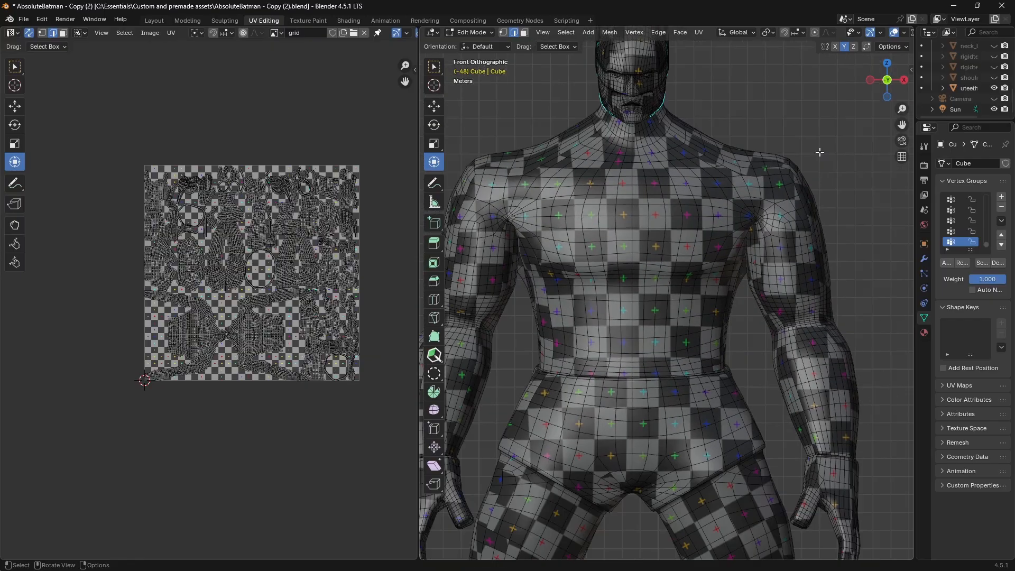
scroll(819, 152, down, 1)
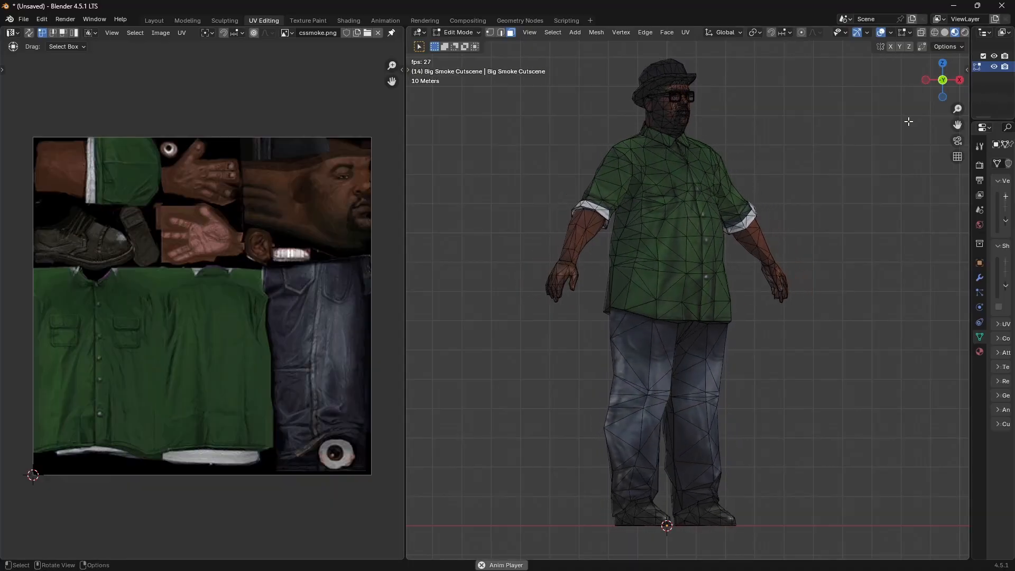
Step: Select and deselect the whole Big Smoke Cutscene mesh to compare its UV islands with the cssmoke.png texture
key(a)
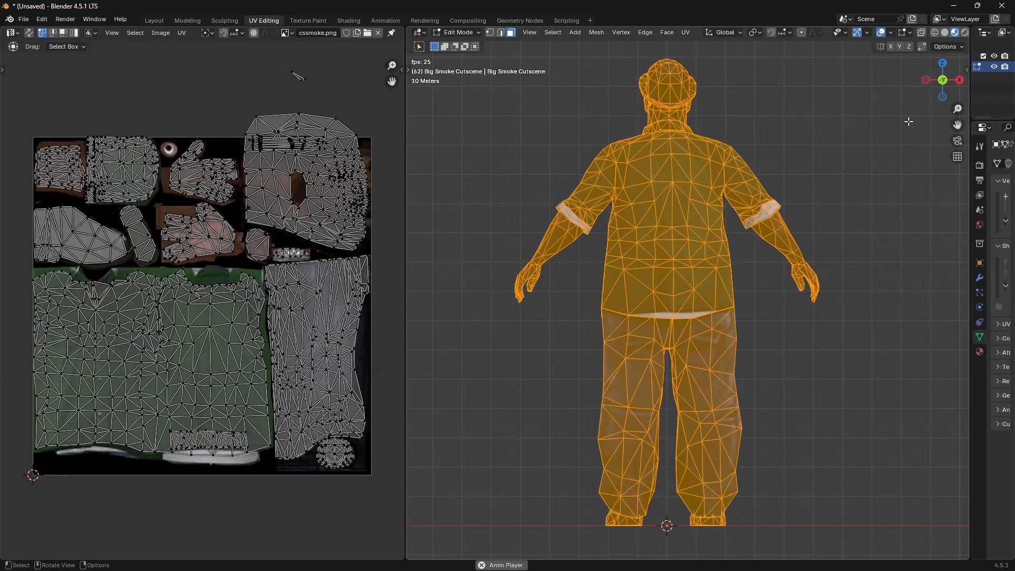
key(alt+a)
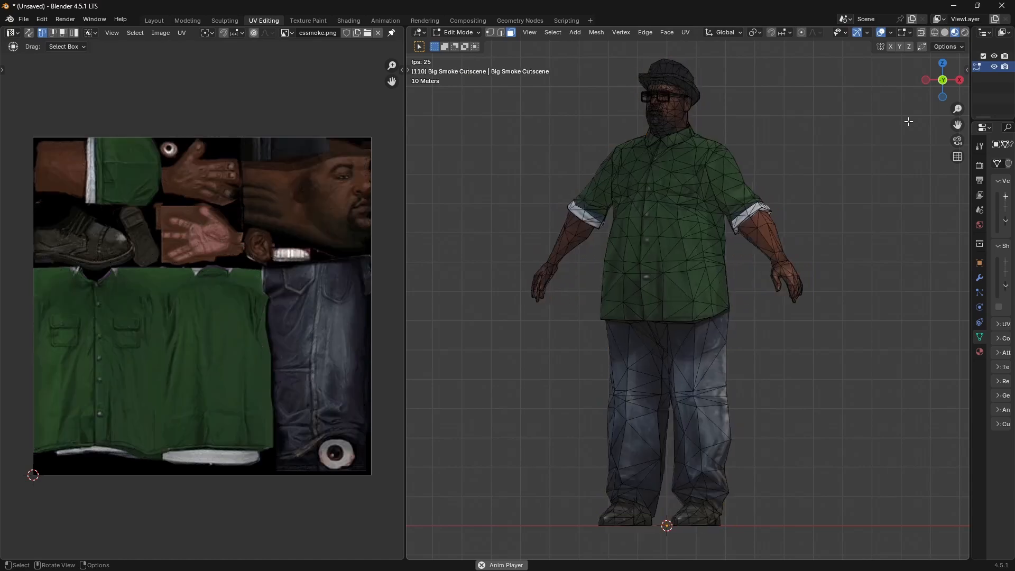
key(a)
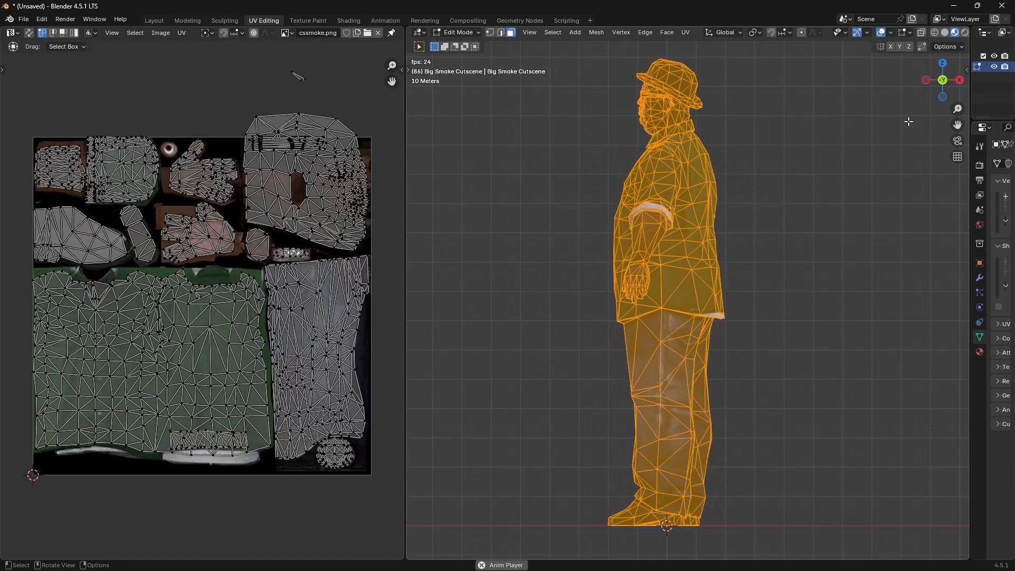
key(alt+a)
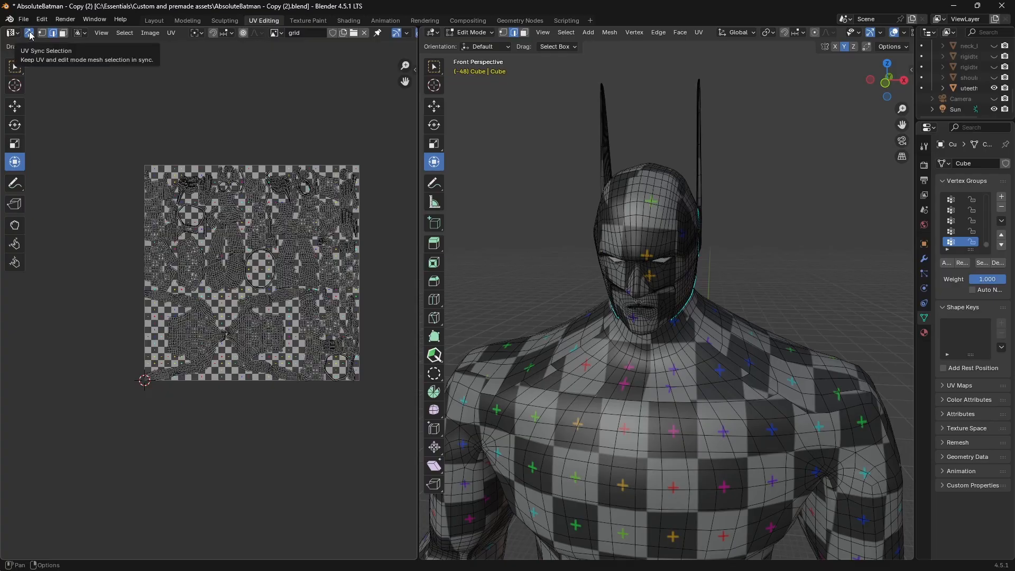
Step: Select the vertical edge loop running along the centre of the Batman body's back and head
click(903, 48)
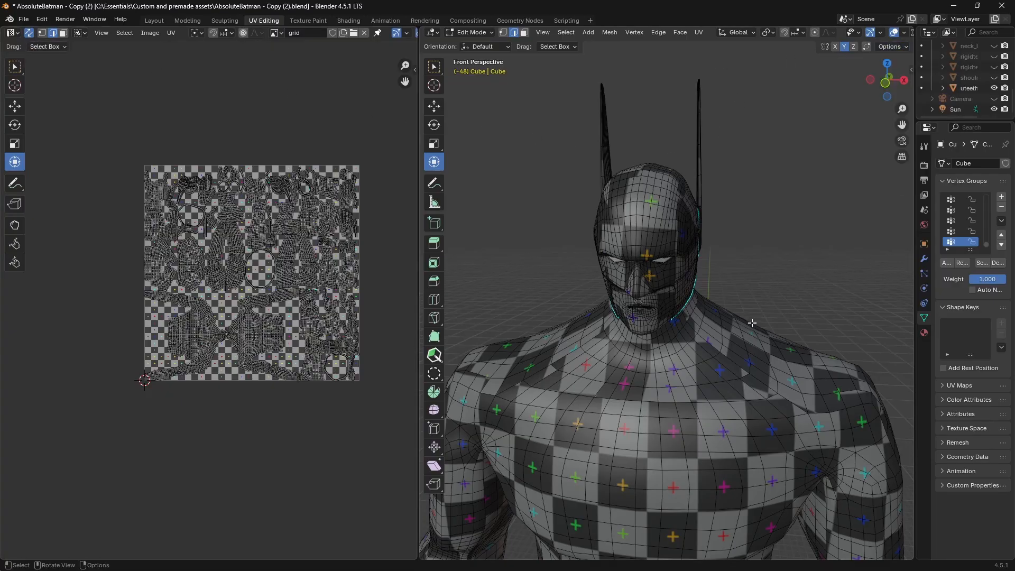
alt+middle_drag(752, 290, 718, 169)
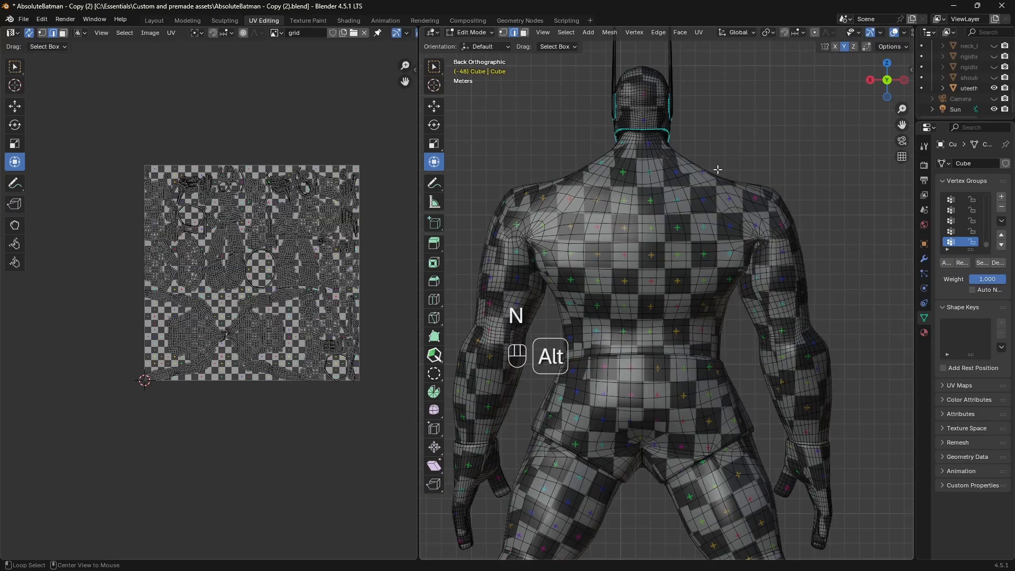
alt+click(642, 239)
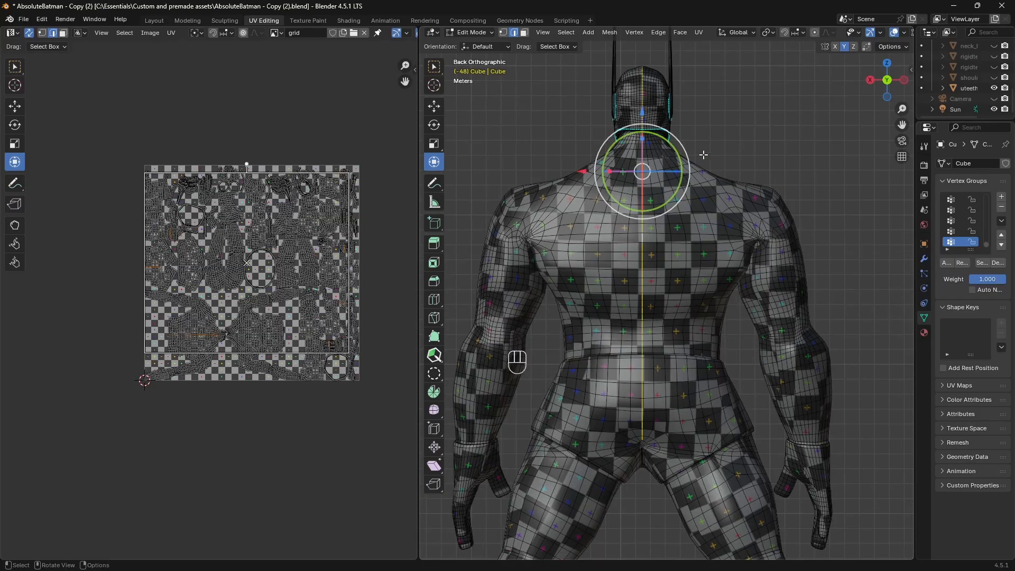
Step: Remove the centre loop's edges on the face below the forehead from the selection
drag(889, 90, 786, 229)
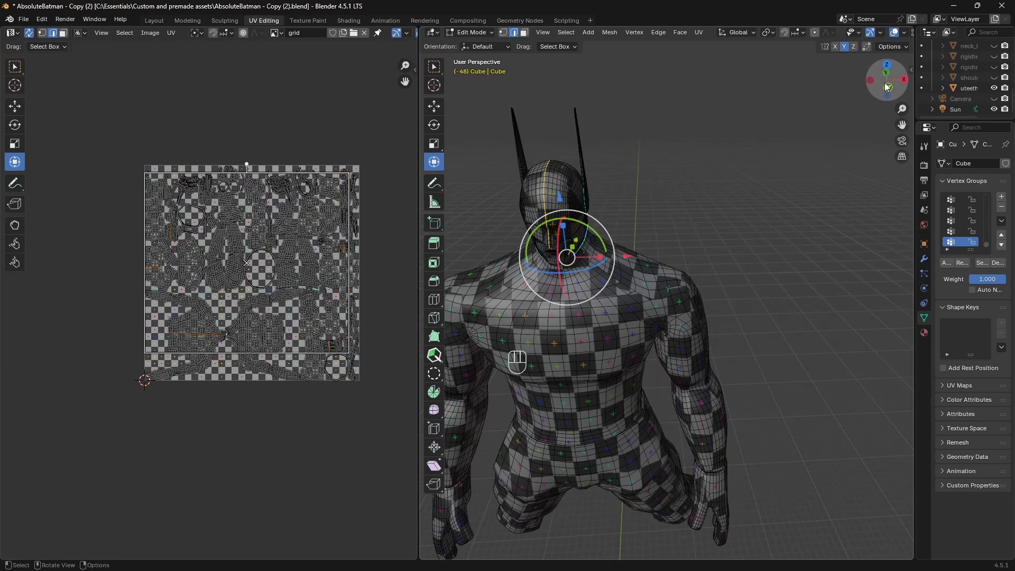
click(892, 89)
scroll(722, 137, up, 4)
drag(904, 124, 609, 231)
key(w)
mouse_move(610, 268)
right_down()
mouse_move(606, 259)
mouse_move(610, 268)
right_up()
key(a)
ctrl+drag(610, 268, 561, 160)
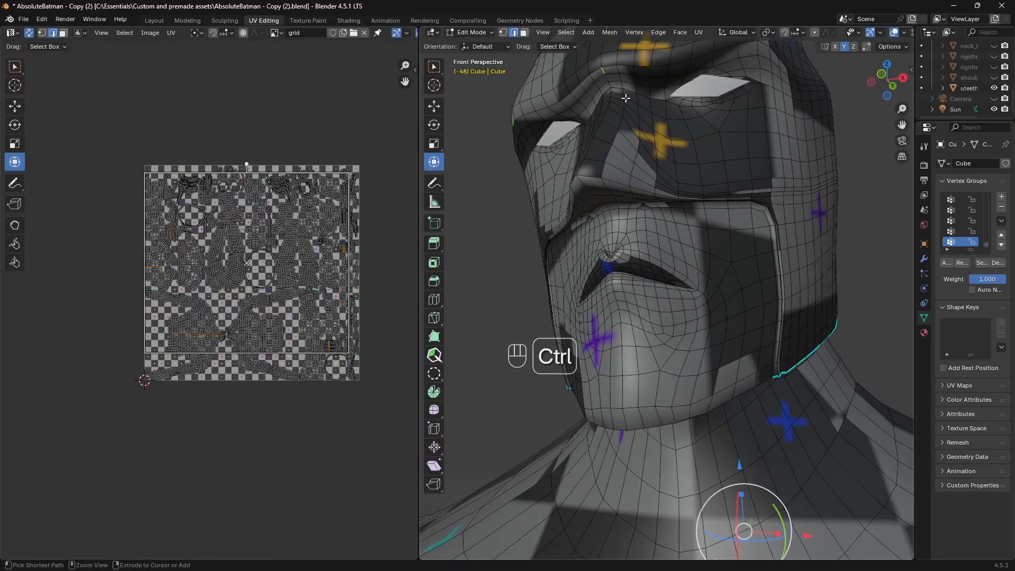
ctrl+drag(628, 100, 592, 66)
Step: Mark the remaining selected centre loop over the head and down the back as a seam
right_drag(592, 65, 624, 79)
key(s)
key(a)
key(shift+w)
key(shift+d)
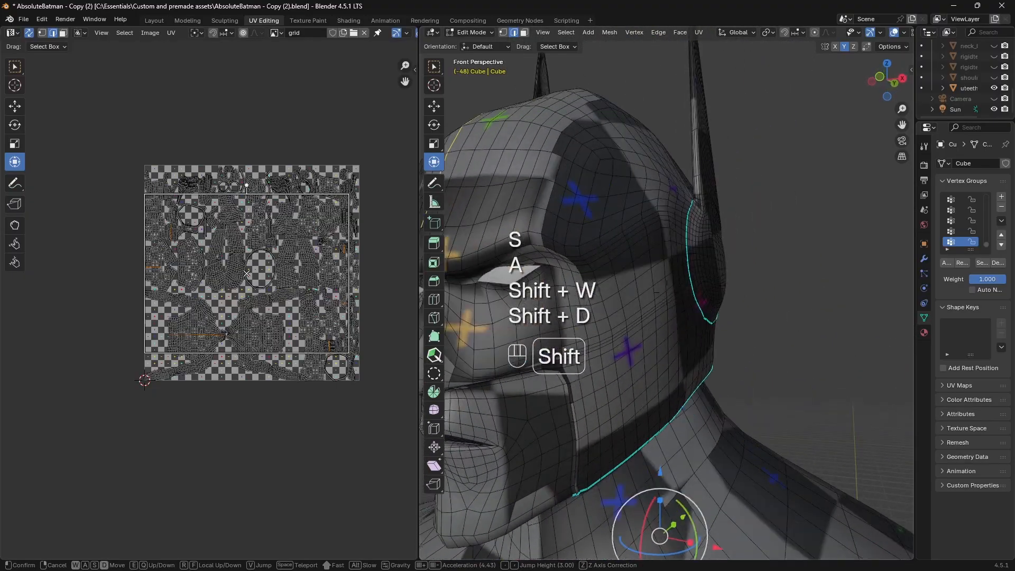
key(shift+d)
key(shift+d)
key(shift+s)
key(shift+a)
key(shift+s)
key(shift+d)
click(599, 85)
right_click(743, 154)
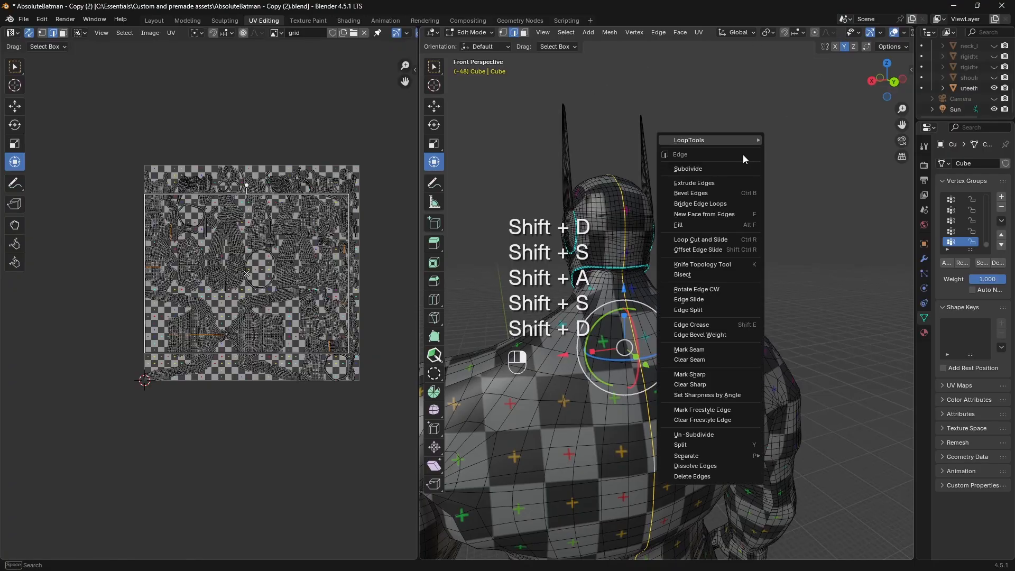
right_click(729, 167)
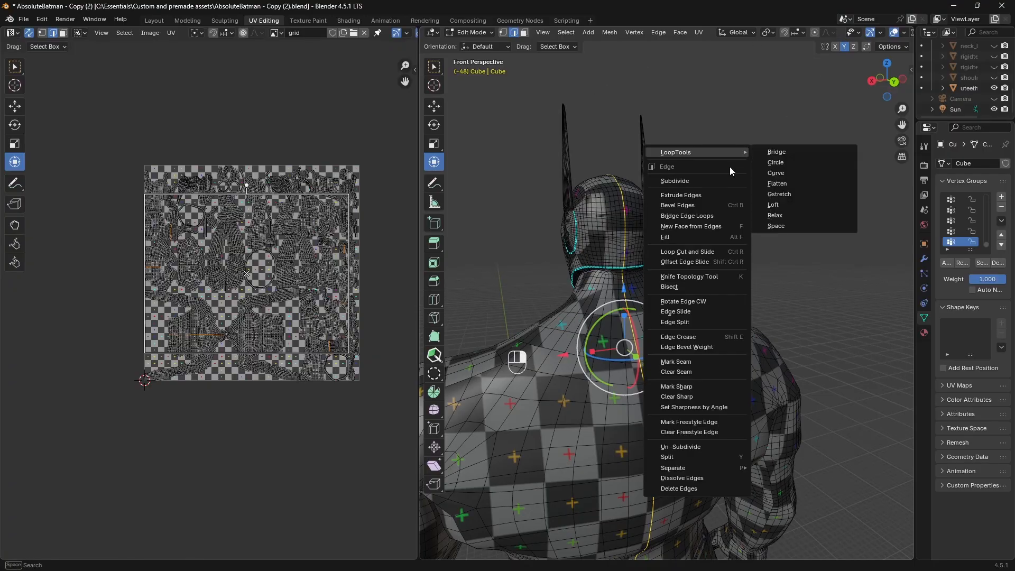
click(709, 362)
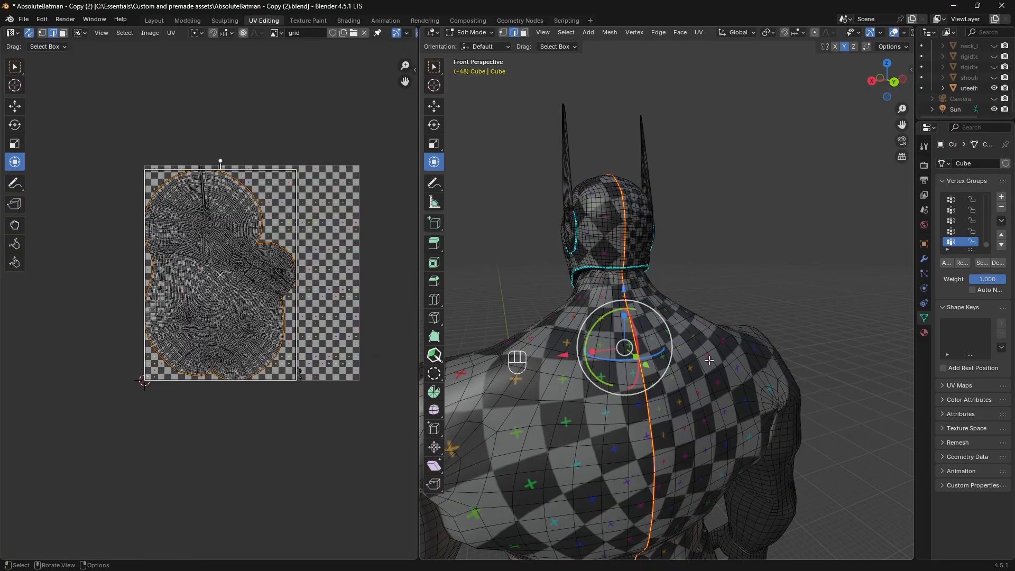
Step: Select the horizontal edge loop around the waist and mark it as a seam
click(893, 82)
scroll(825, 211, down, 3)
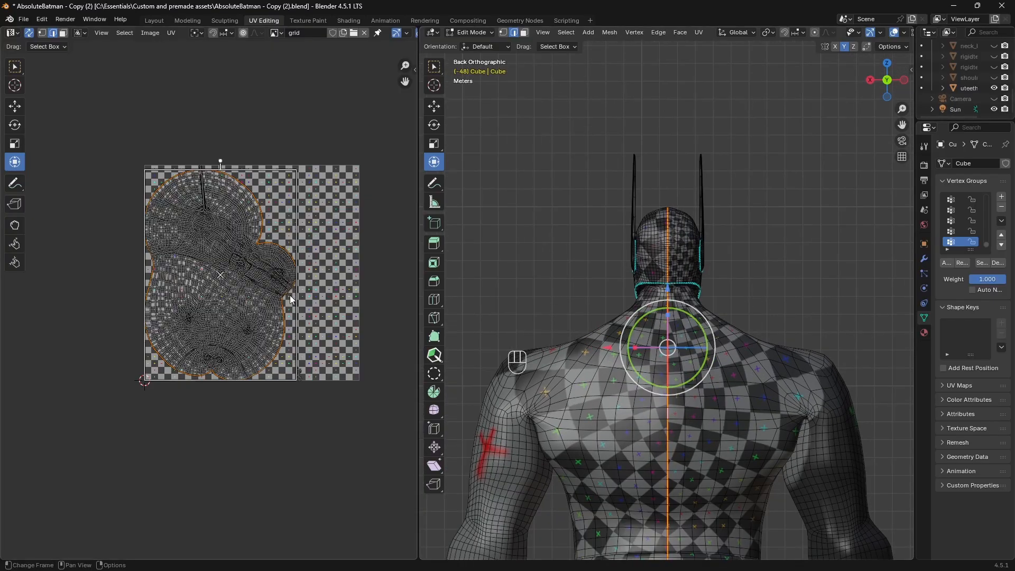
scroll(290, 295, up, 3)
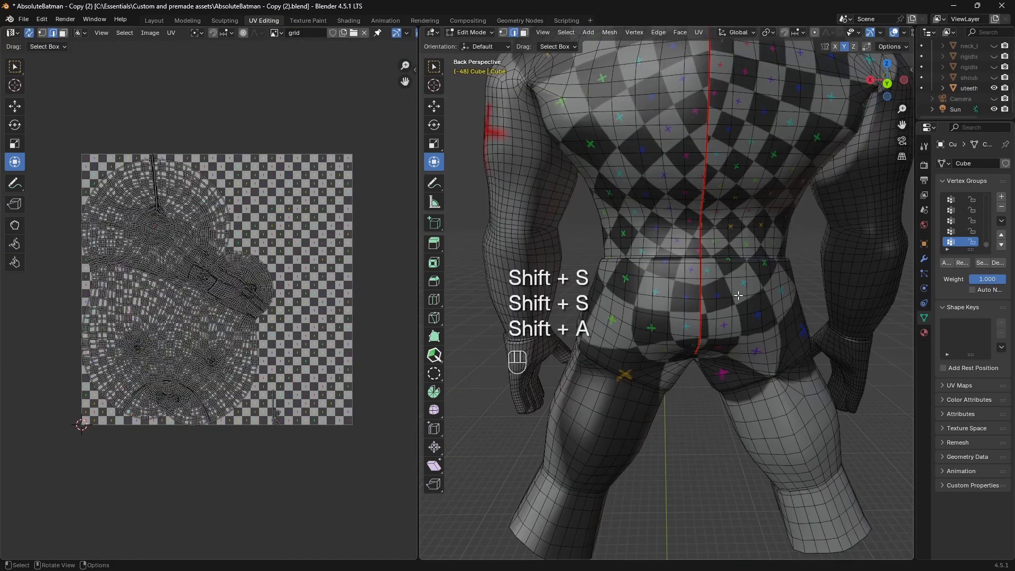
alt+click(694, 261)
alt+click(691, 262)
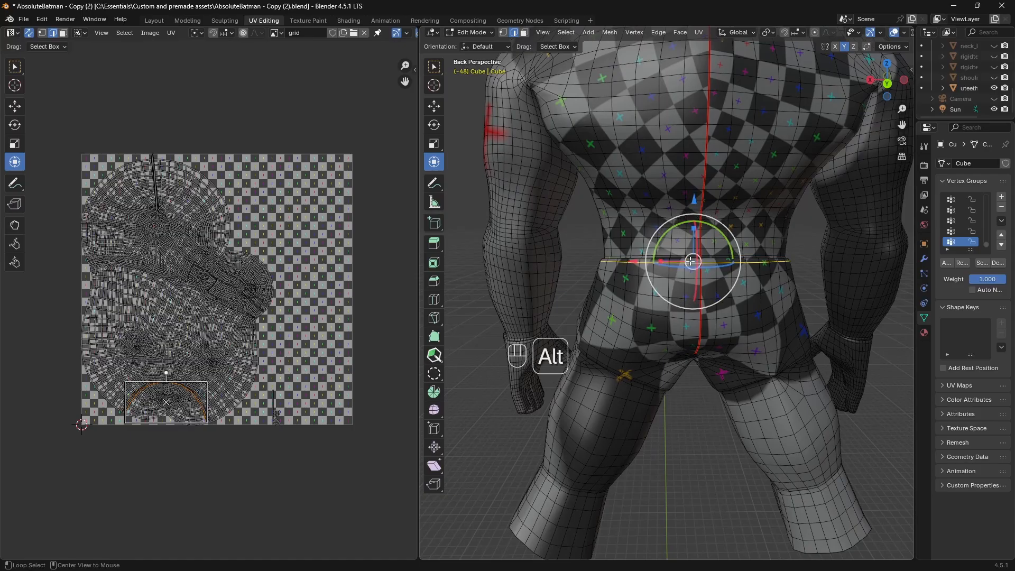
right_click(690, 261)
click(692, 260)
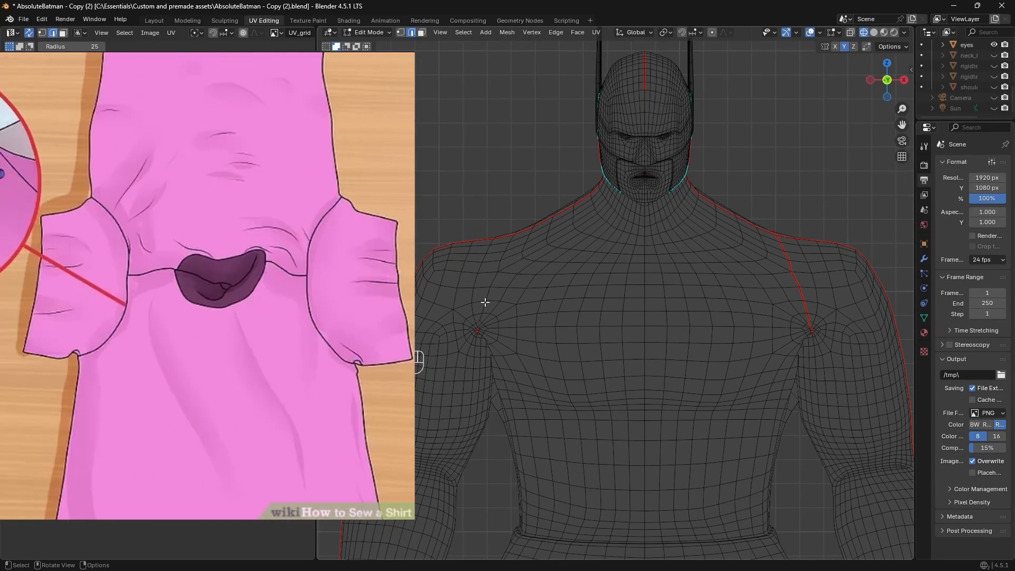
Step: Select the shoulder edge loop across the front and back of the arm that has no shoulder seam
alt+click(498, 266)
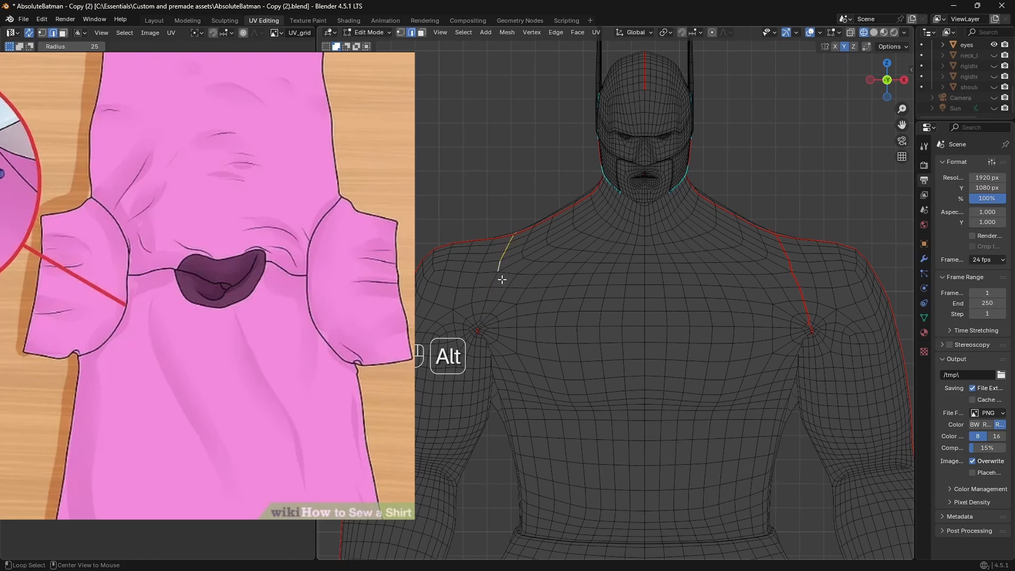
alt+shift+click(482, 306)
key(ctrl+KP_1)
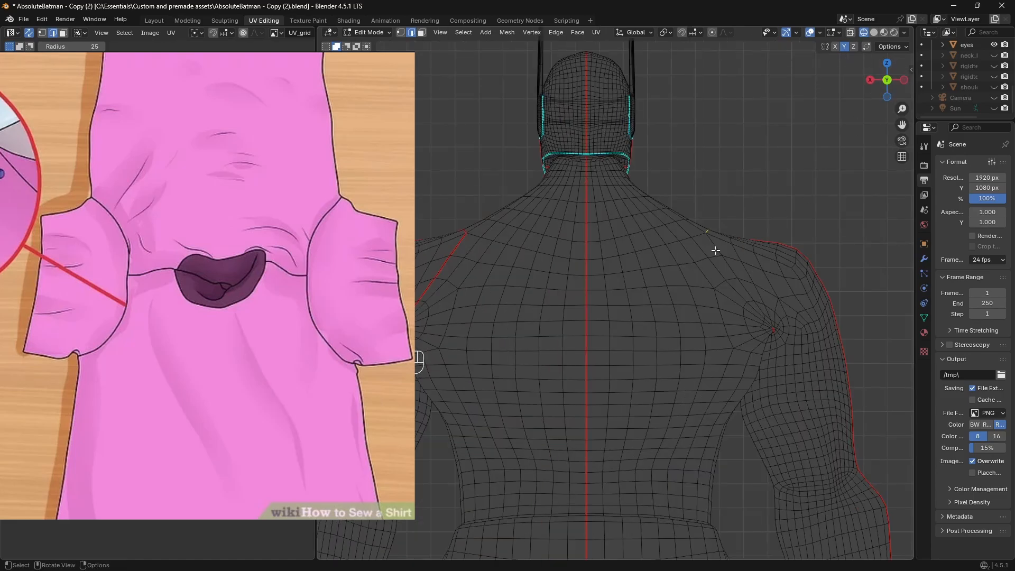
alt+shift+click(715, 246)
Step: Extend the shoulder edge selection at the back down to the existing armpit seam and mark the whole loop as a seam
key(w)
key(shift+d)
right_drag(802, 247, 615, 265)
key(a)
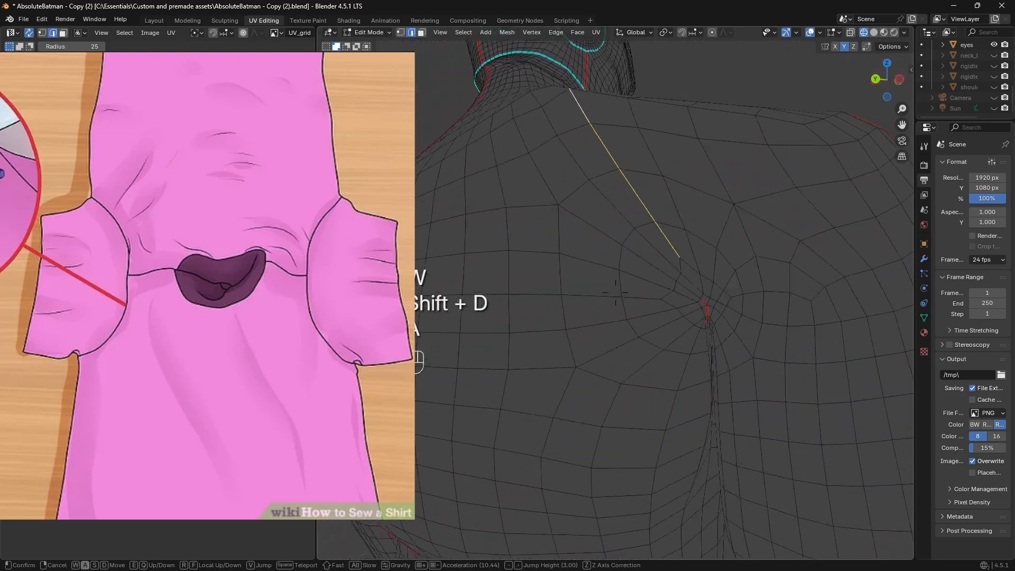
key(w)
click(670, 292)
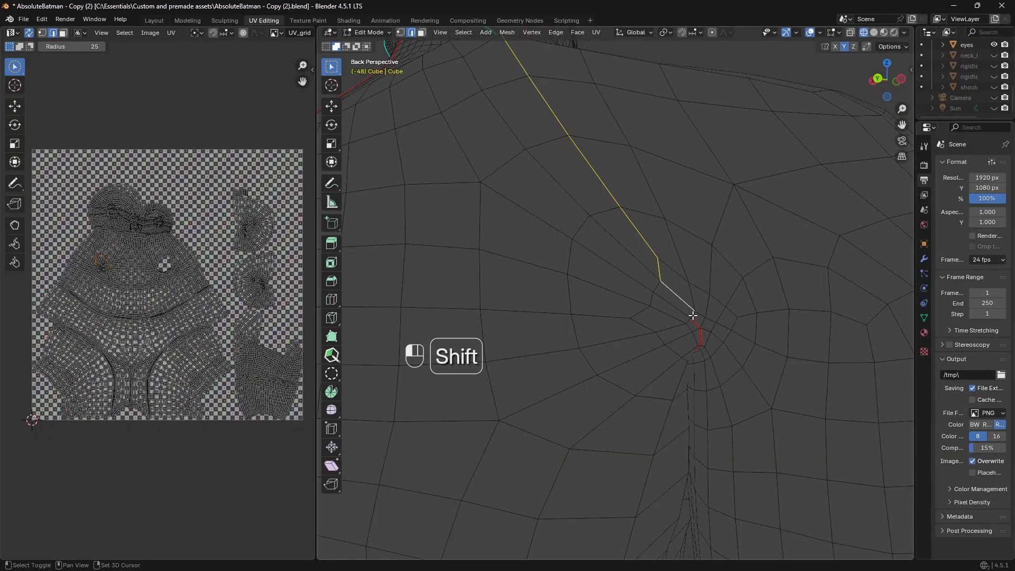
key(d)
key(d)
key(d)
key(d)
key(d)
right_drag(693, 316, 736, 256)
key(w)
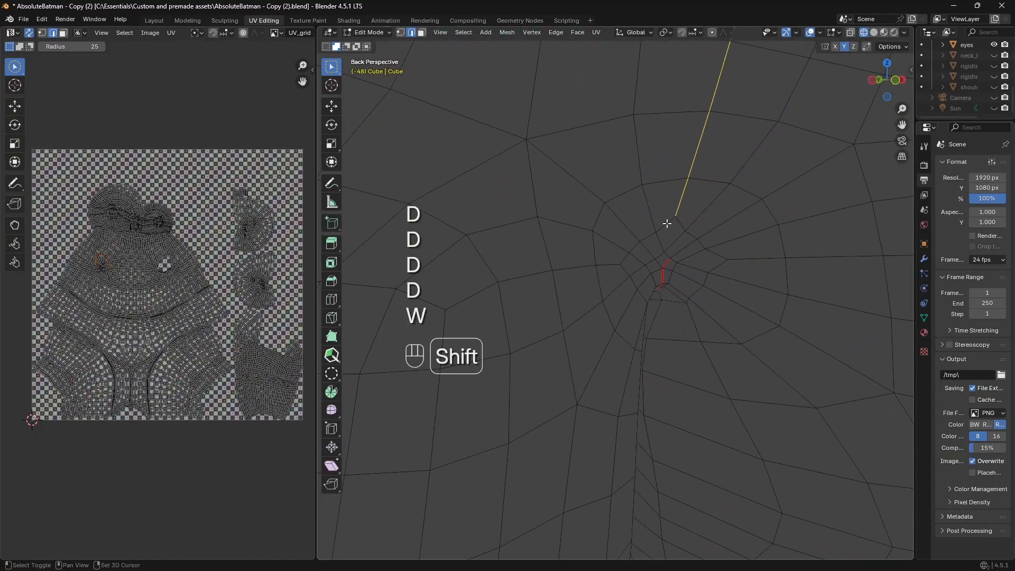
right_click(697, 234)
click(697, 234)
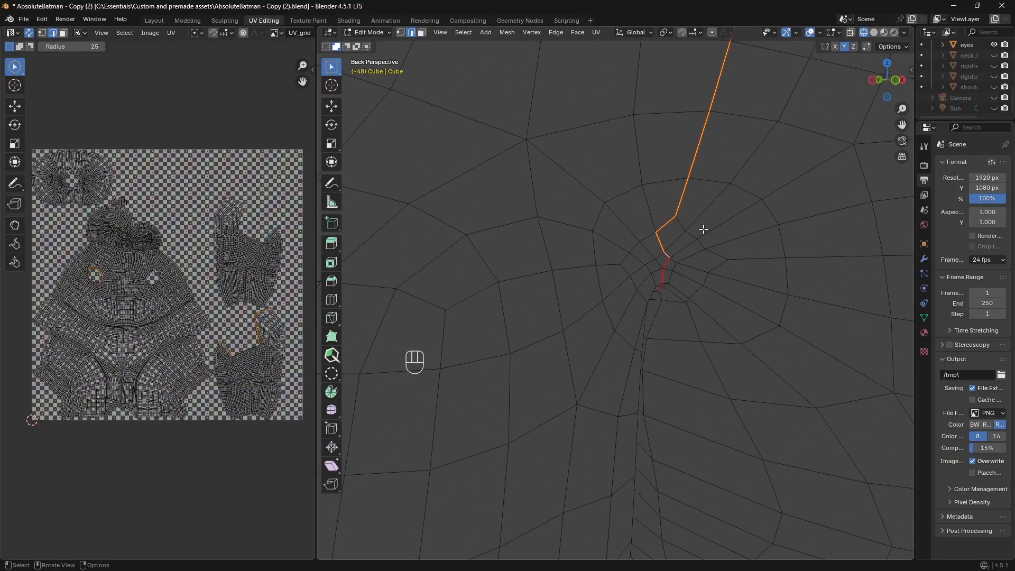
Step: Switch the viewport to solid shading and examine the checker pattern across the front of the body
click(874, 32)
mouse_move(740, 201)
right_down()
mouse_move(616, 293)
mouse_move(793, 143)
mouse_move(615, 292)
right_up()
key(s)
key(shift+d)
key(shift+d)
key(d)
key(w)
key(s)
key(shift)
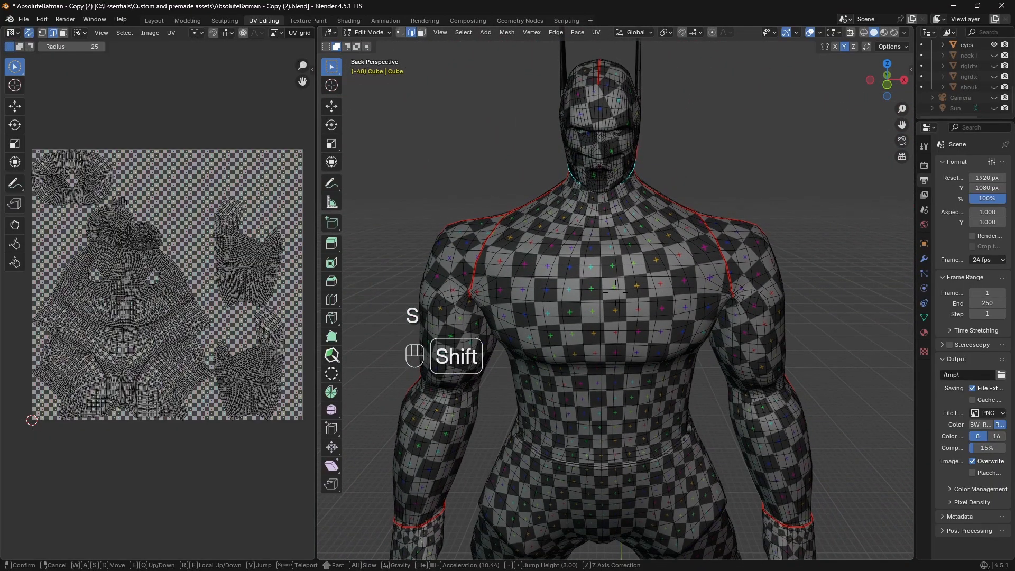
key(shift+w)
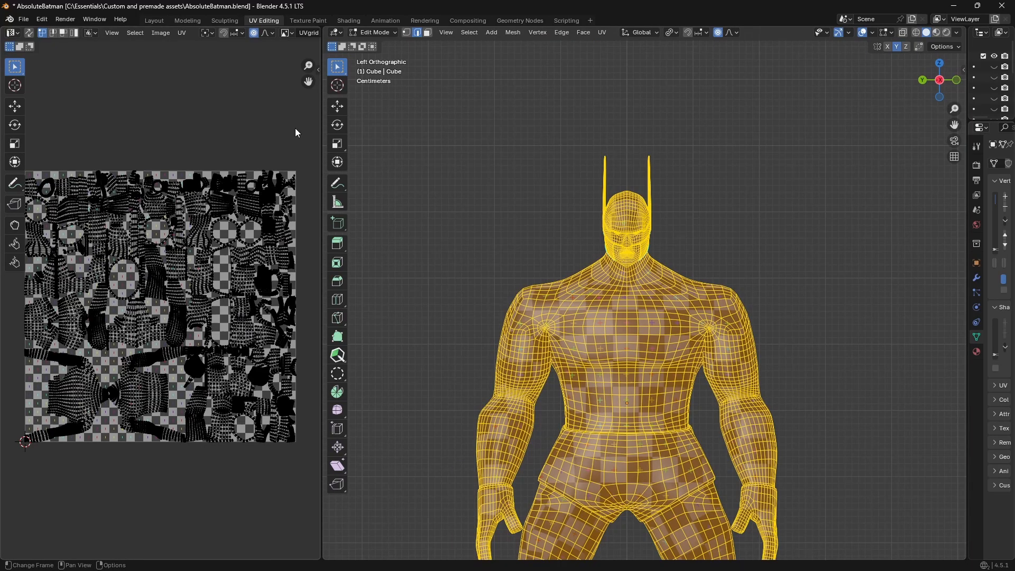
Step: Replace the UV grid image in the body material's texture node with batmanabs.png from the finished works textures folder
click(440, 120)
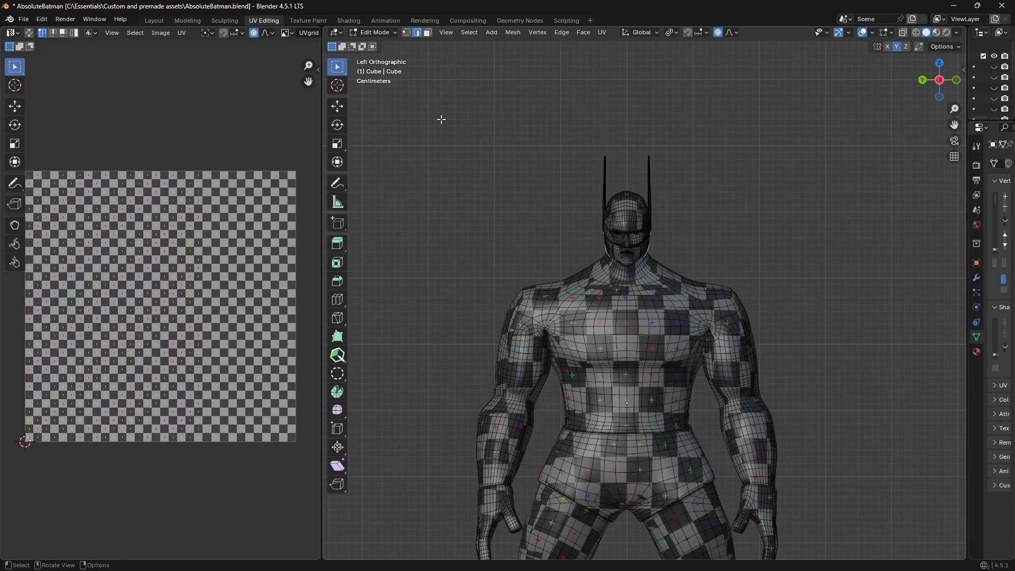
click(340, 21)
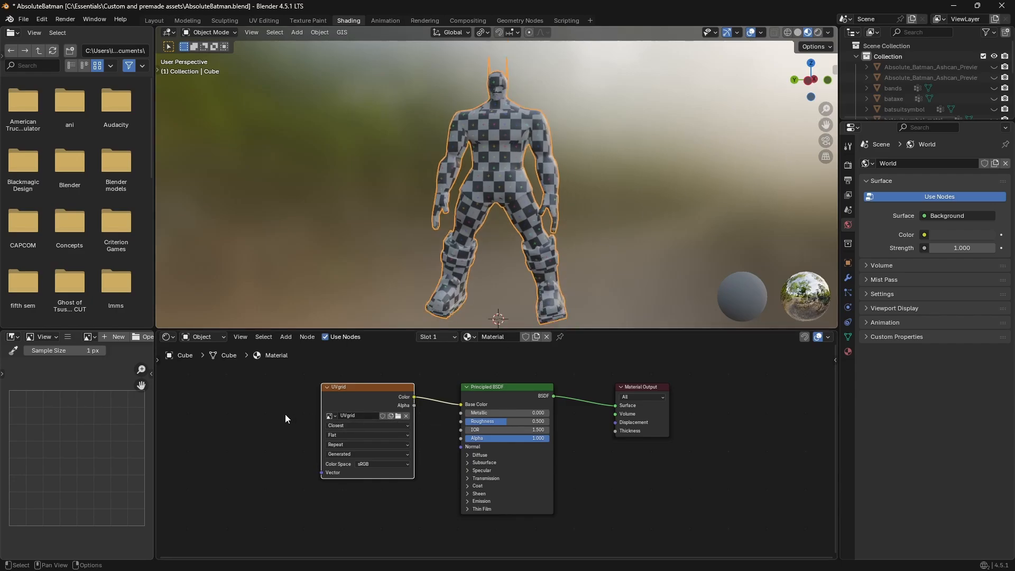
click(398, 415)
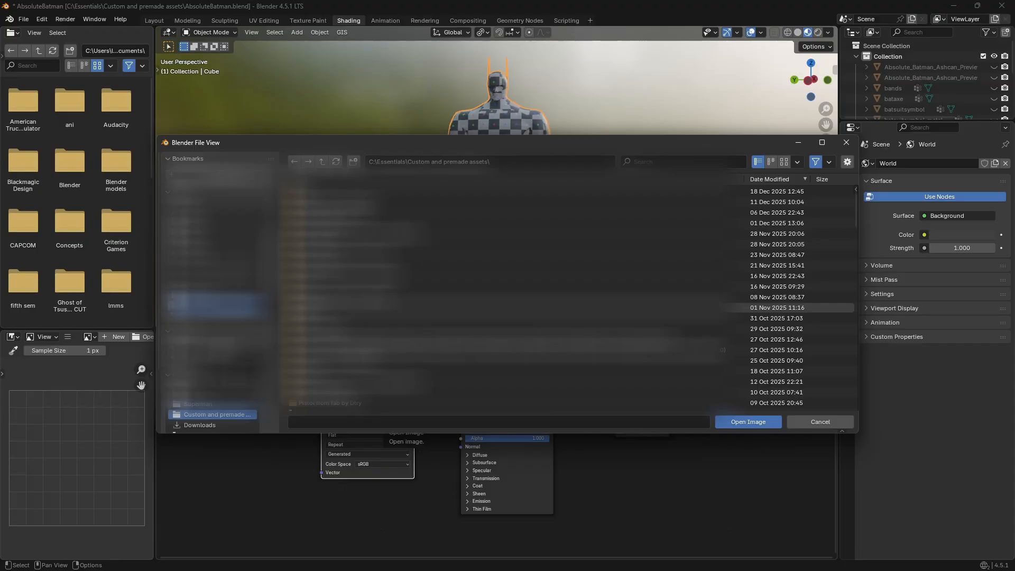
click(228, 350)
double_click(343, 243)
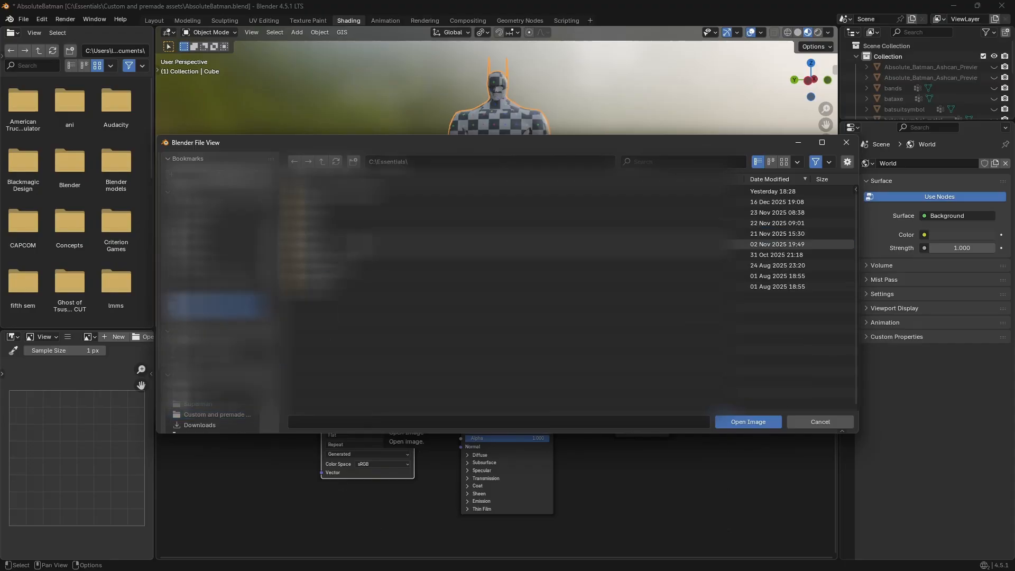
double_click(360, 224)
double_click(359, 212)
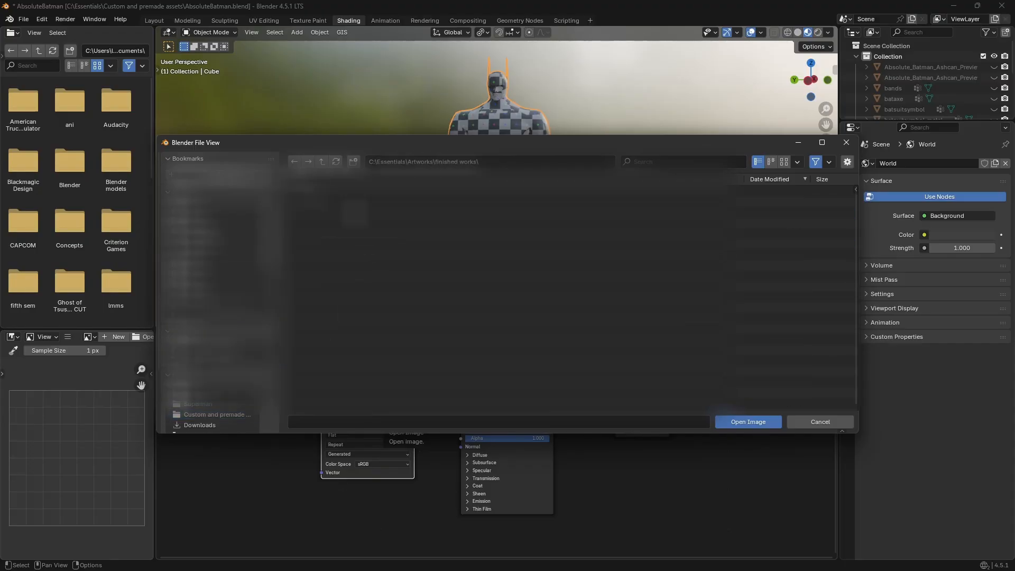
click(529, 192)
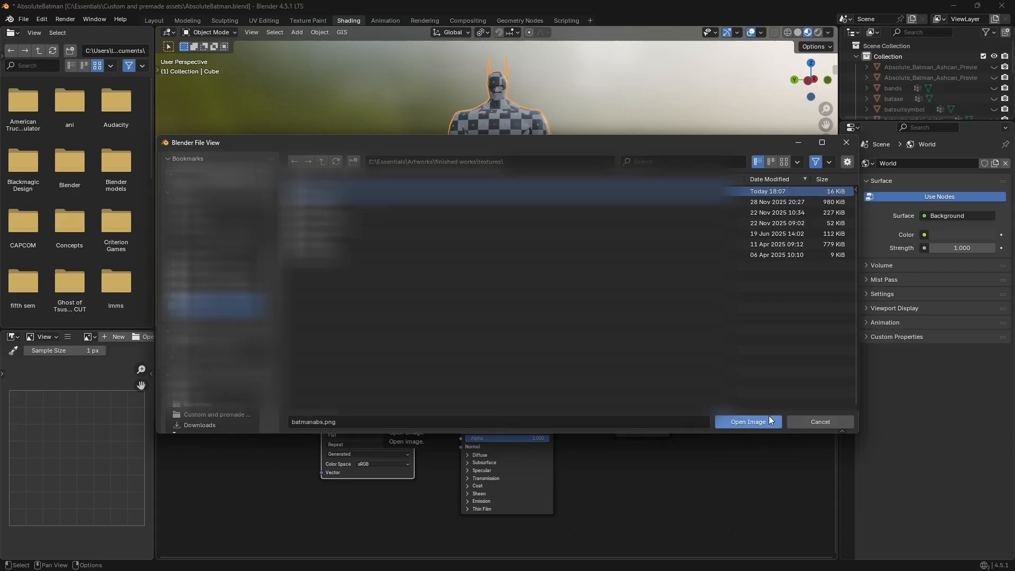
click(769, 418)
Step: Scale all of the body's UV islands to about half size and move them onto the upper part of the texture's grey area
mouse_move(954, 125)
mouse_down()
mouse_move(953, 80)
mouse_move(951, 89)
mouse_up()
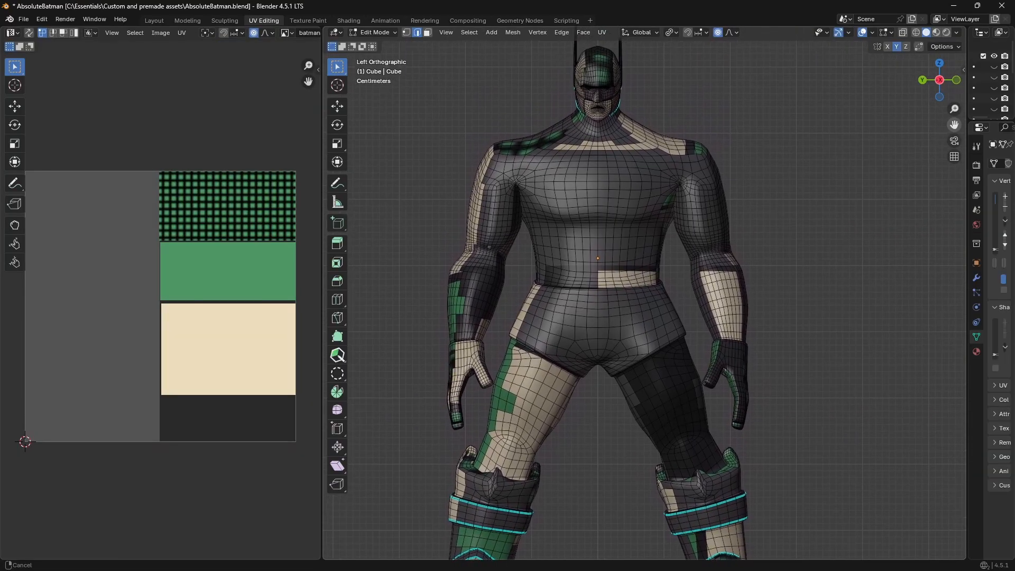
key(a)
key(a)
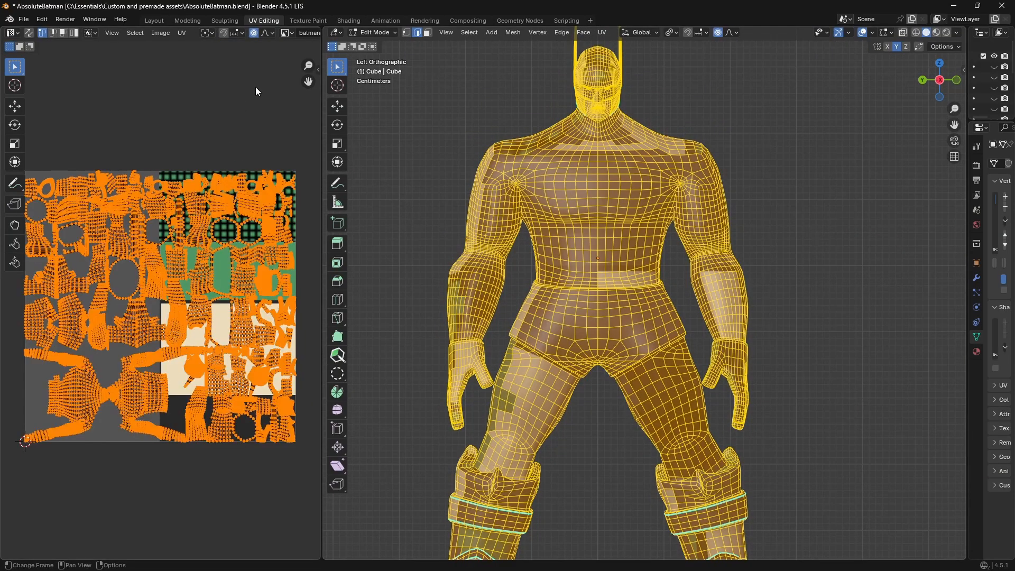
key(s)
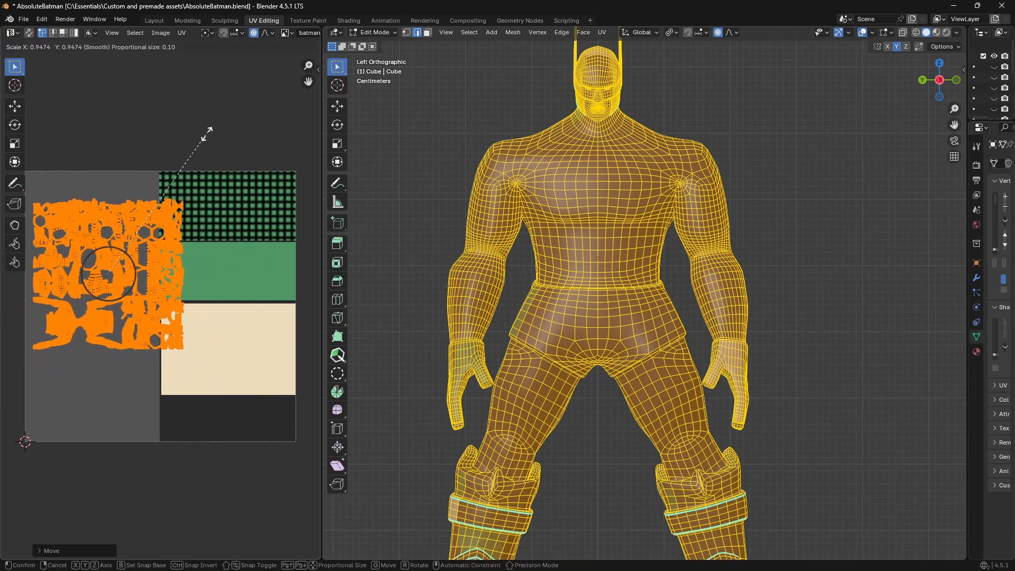
click(193, 148)
key(g)
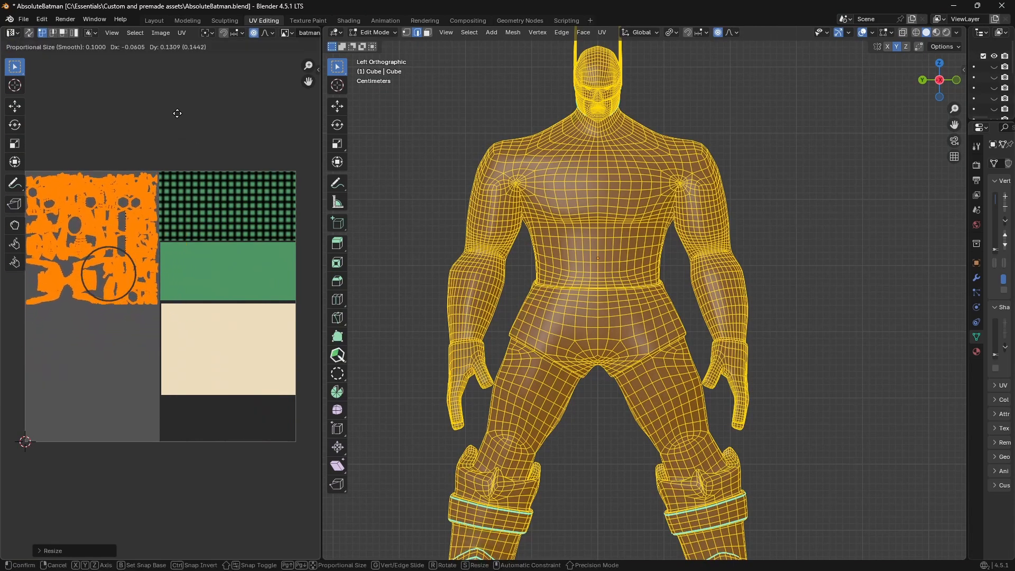
click(180, 116)
key(alt+a)
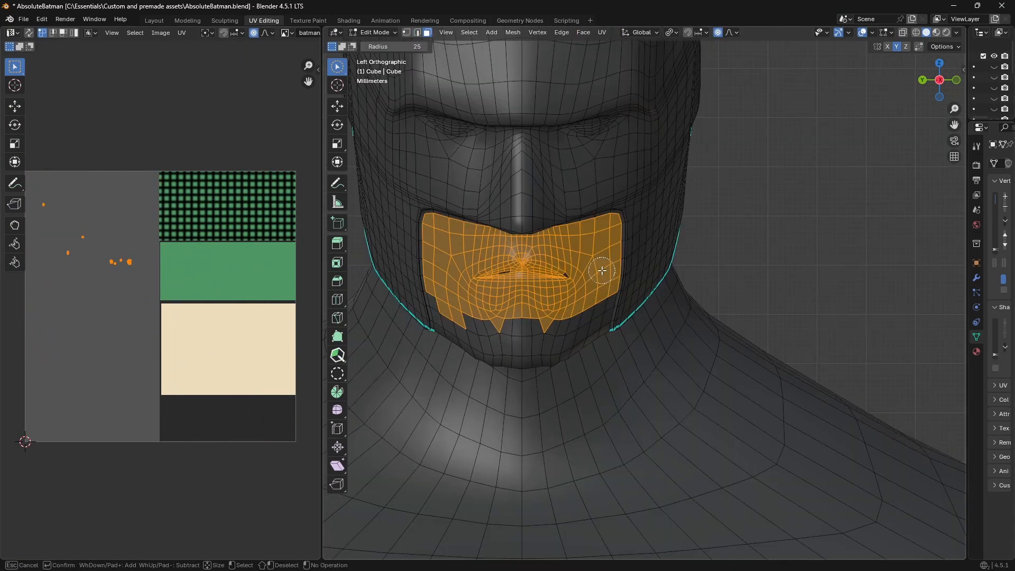
Step: Circle-select all faces of the exposed mouth and chin below the mask
mouse_move(602, 270)
mouse_down()
mouse_move(578, 312)
mouse_move(477, 318)
mouse_move(574, 343)
mouse_up()
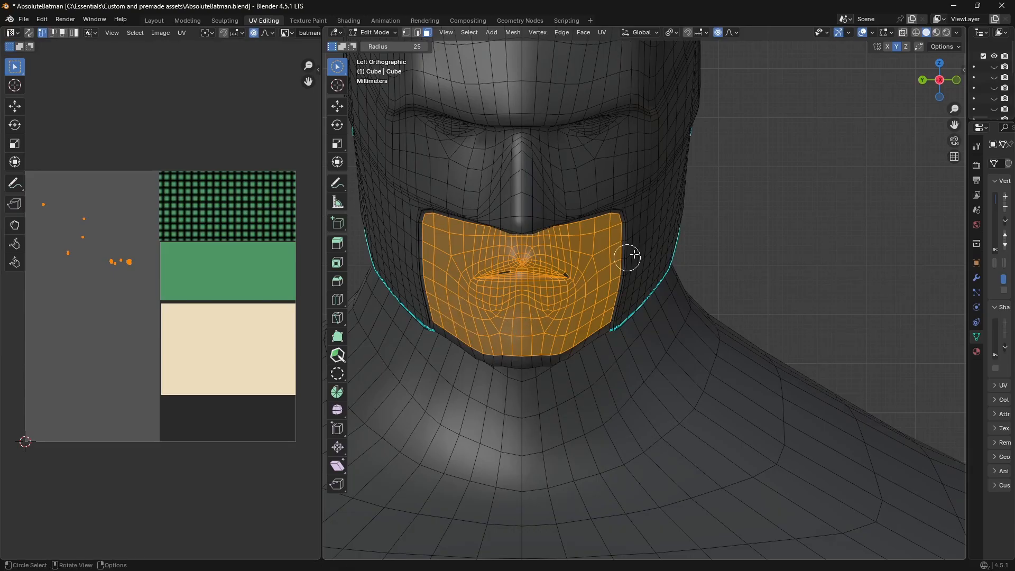
middle_drag(629, 256, 643, 248)
click(938, 81)
drag(955, 126, 450, 363)
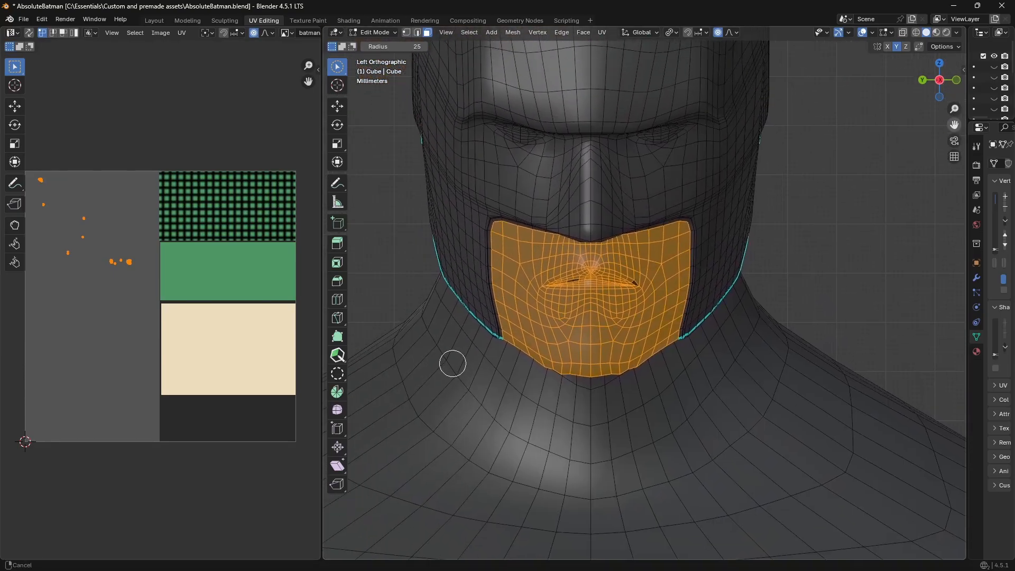
scroll(811, 139, down, 6)
Step: Unwrap the mouth and chin faces with Project from View, enlarge the island and move it onto the beige block
click(607, 31)
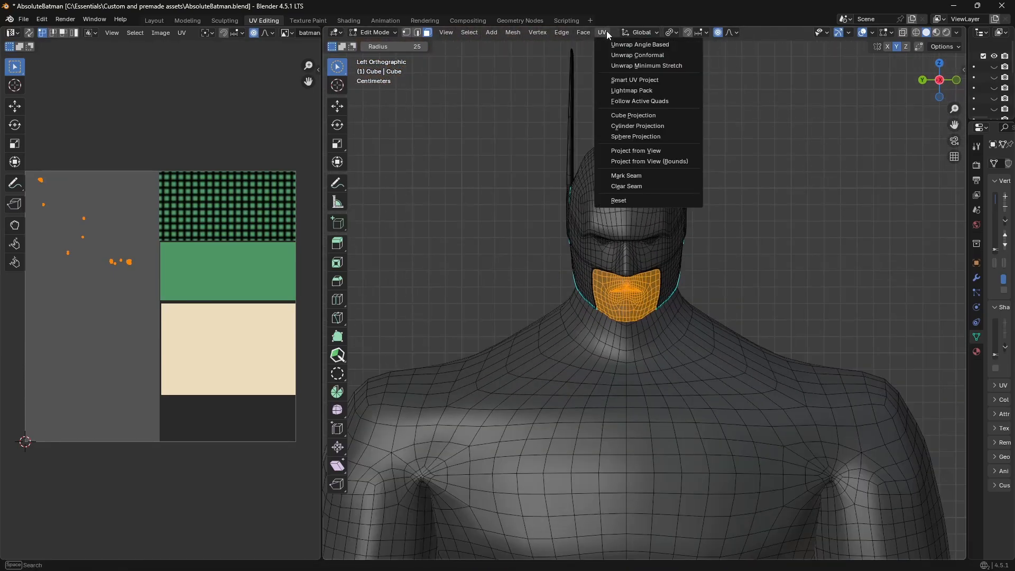
click(683, 156)
key(s)
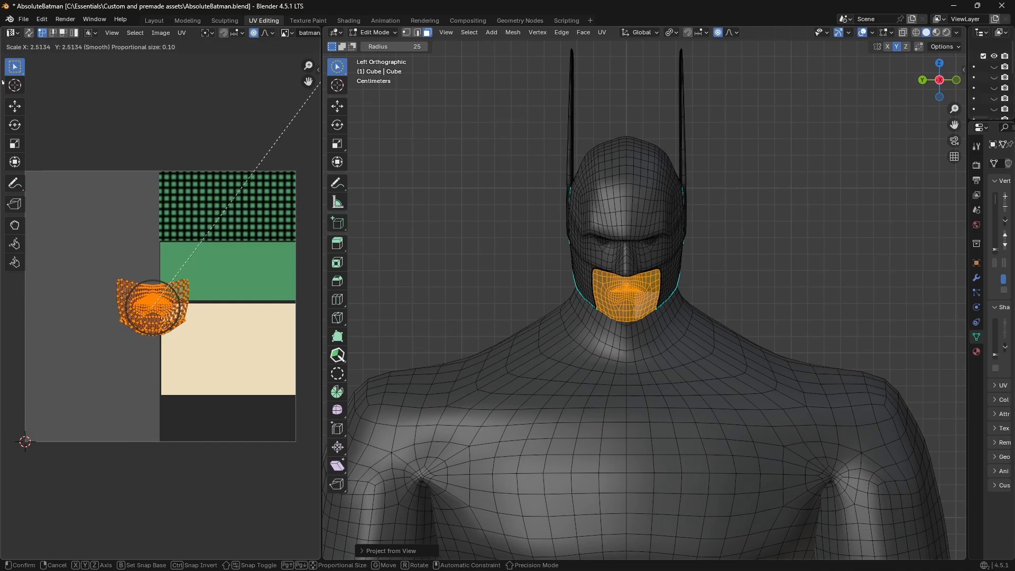
click(87, 492)
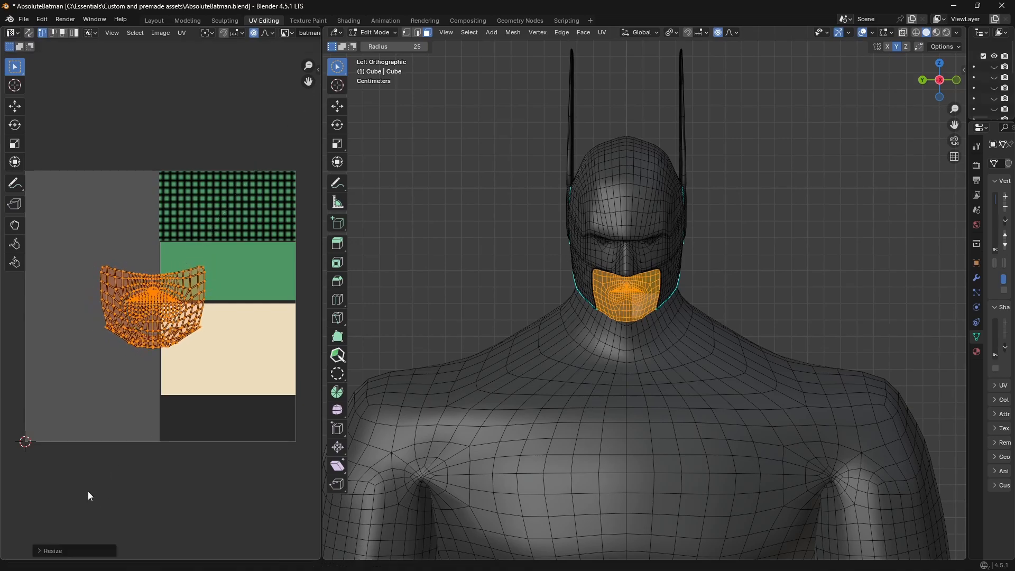
key(g)
click(137, 553)
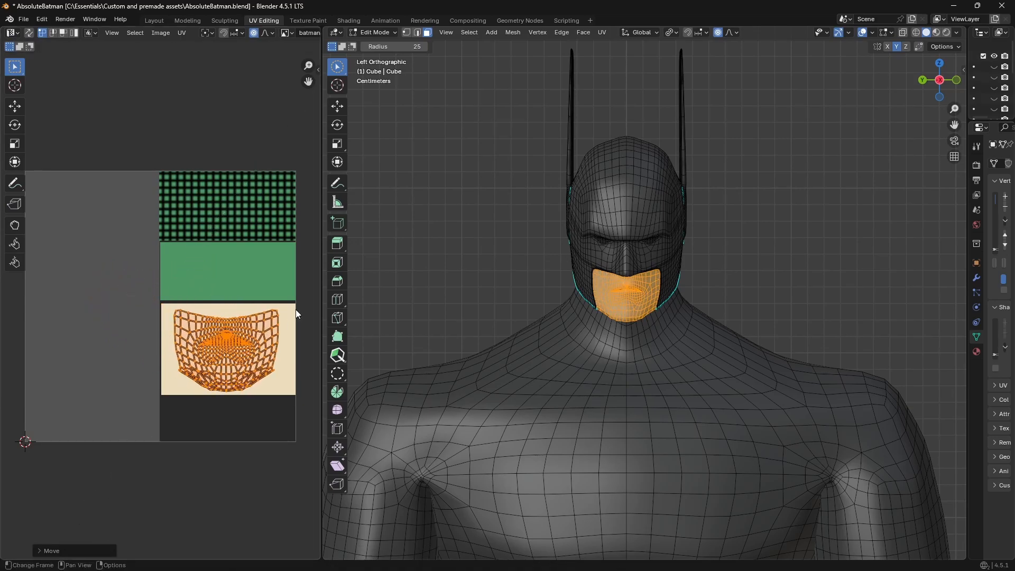
Step: Fine-tune the mouth island's scale and position to fill the beige block, and clear the face selection
key(s)
click(272, 196)
key(g)
click(273, 195)
click(422, 159)
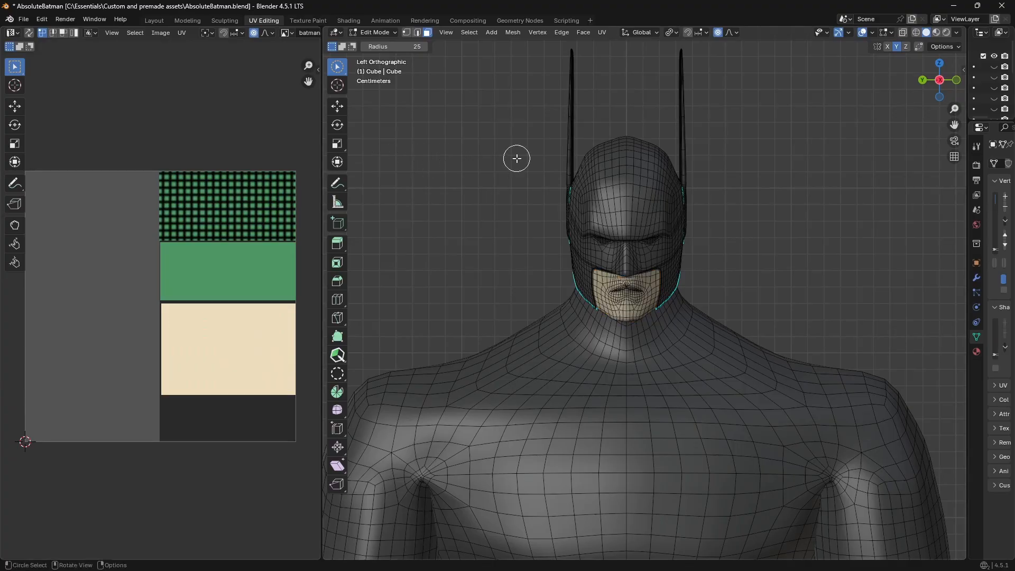
Step: Unwrap the selected cowl and neck faces with Unwrap Conformal
key(shift+grave)
key(s)
key(w)
key(s)
key(w)
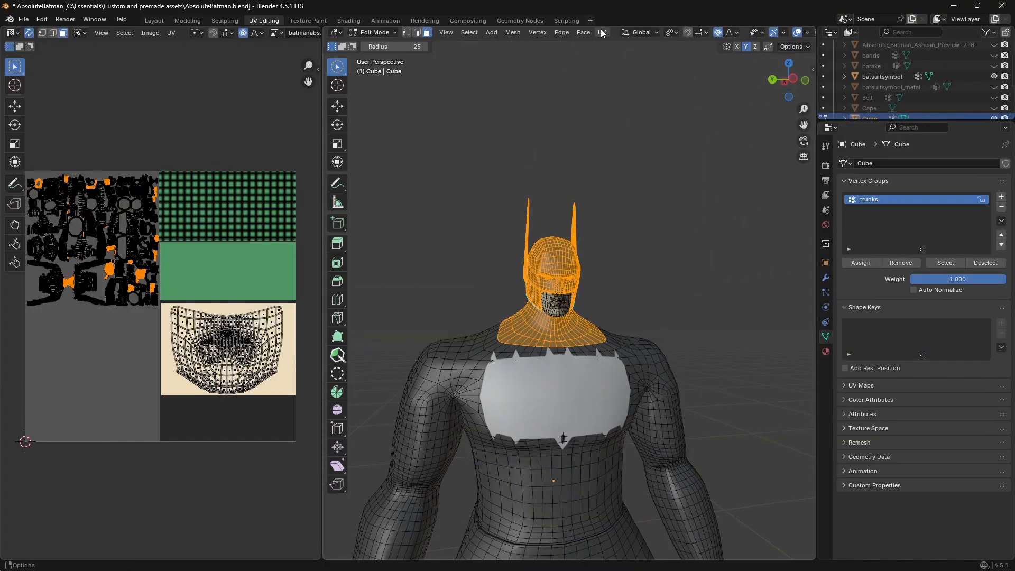
click(602, 33)
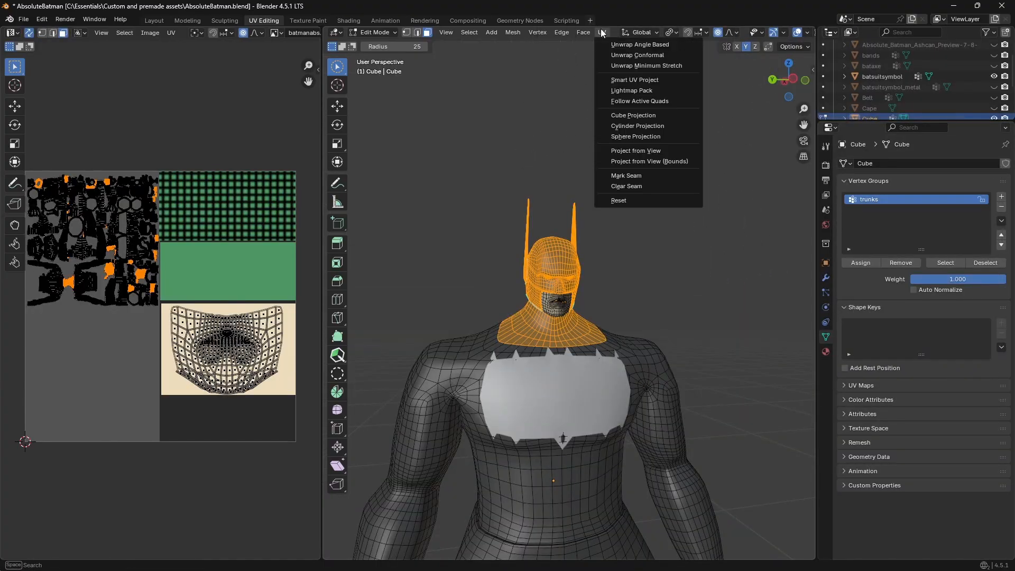
click(667, 54)
Step: Shrink the cowl's UV island, rotate it upright and place it on the texture's dark block
key(s)
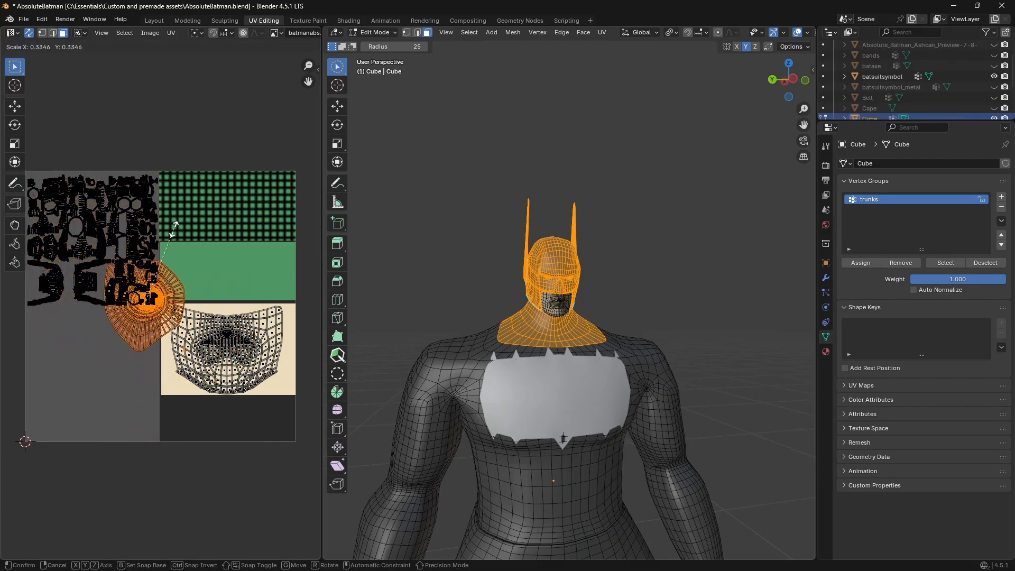
click(171, 231)
key(g)
click(143, 308)
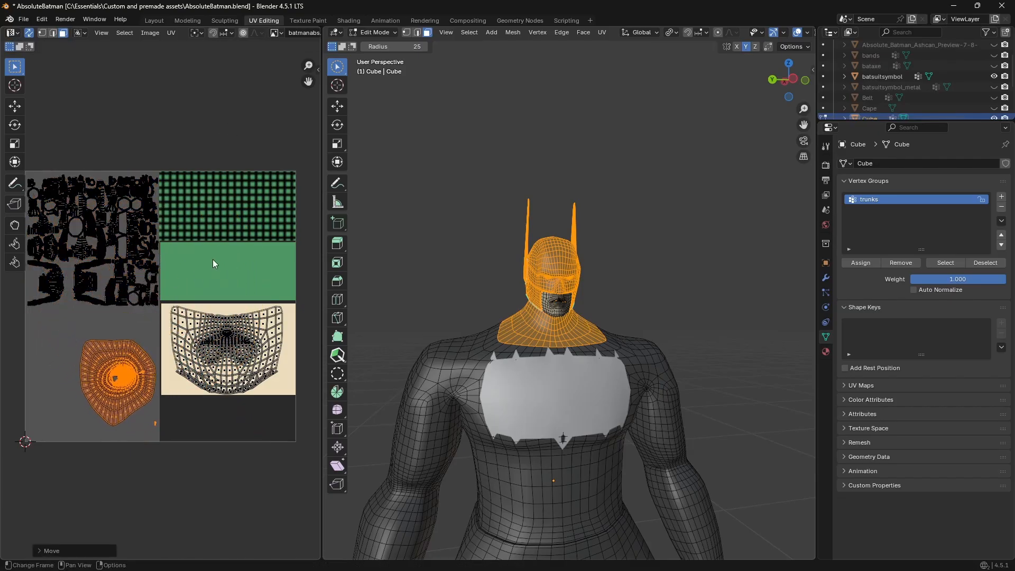
key(r)
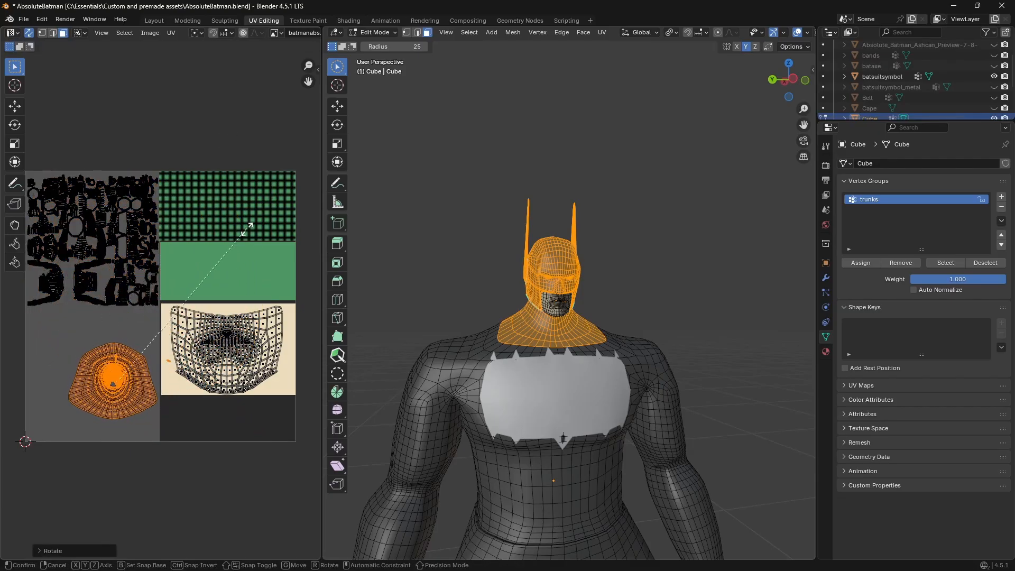
click(165, 320)
key(g)
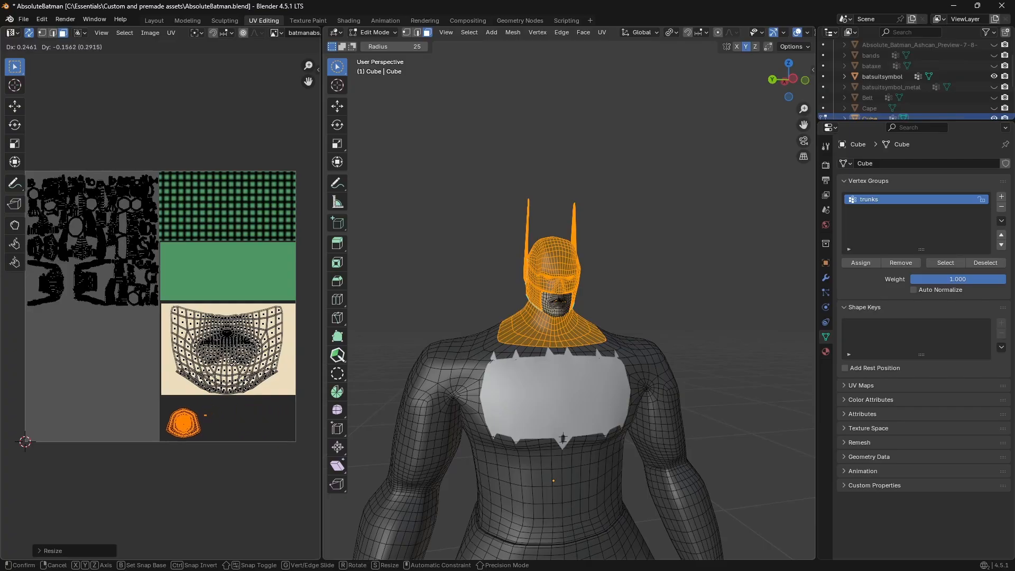
click(278, 286)
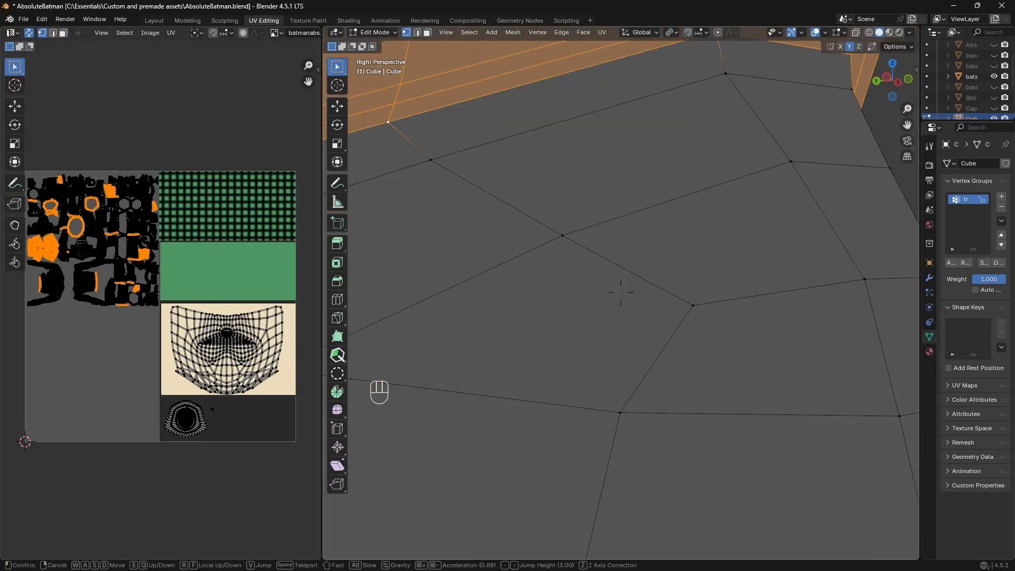
Step: Examine the selected trunks faces from underneath the crotch and from the front of the body
key(s)
key(a)
key(w)
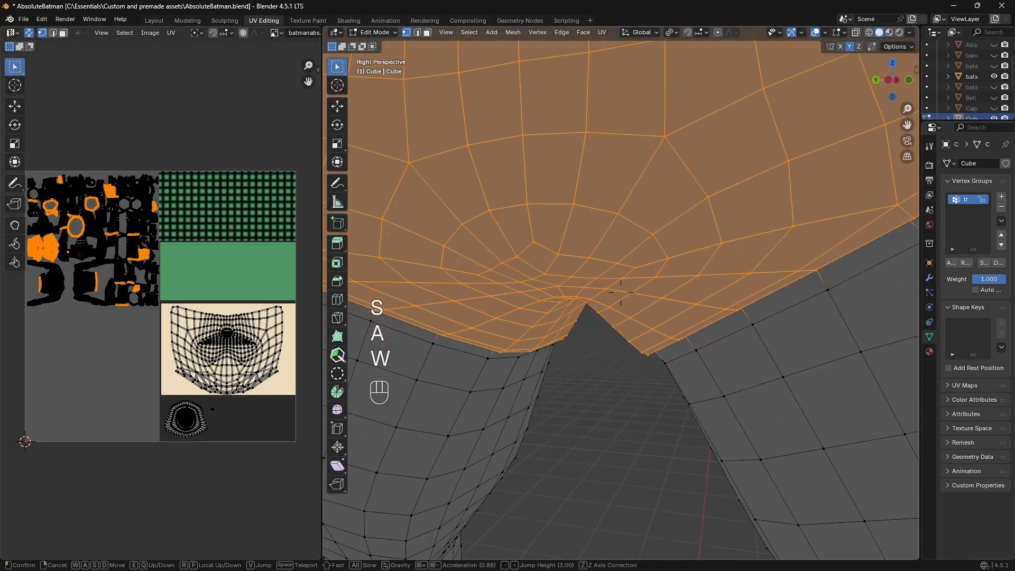
key(s)
key(a)
key(d)
key(w)
key(d)
key(a)
key(s)
click(620, 293)
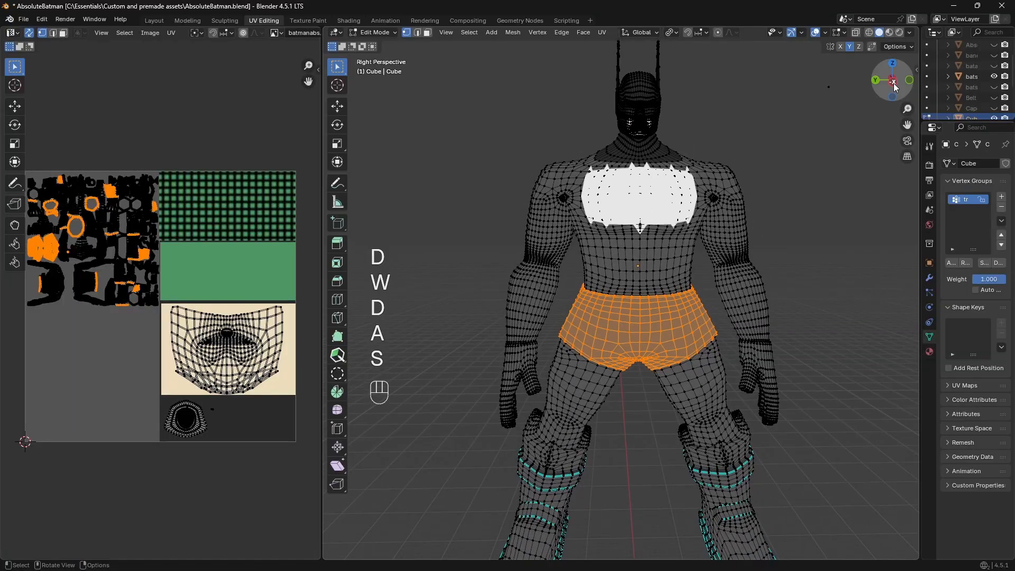
Step: Separate the selected boot faces from the body mesh into their own object
click(893, 83)
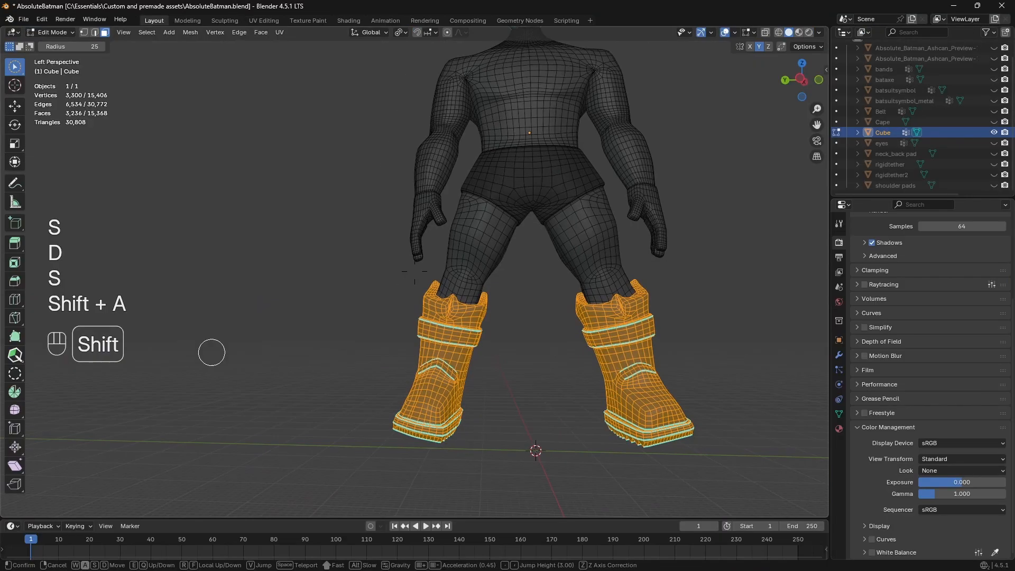
key(shift+w)
key(shift+d)
key(shift+a)
key(shift+s)
key(shift+s)
key(shift+d)
key(shift+s)
key(shift+d)
key(shift+a)
key(shift+w)
key(shift+d)
key(shift+s)
key(shift+w)
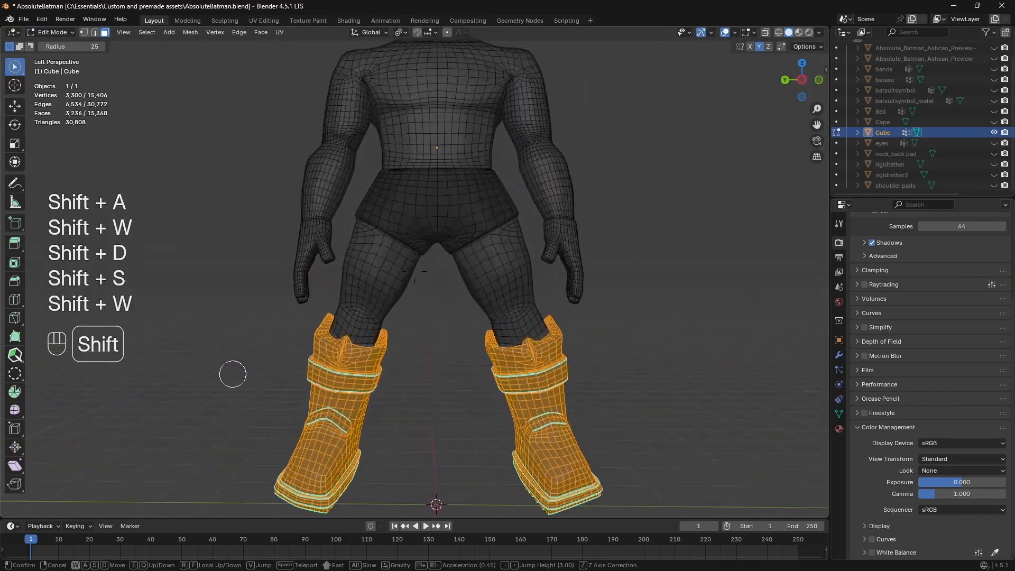
key(shift+s)
key(shift+s)
key(shift+w)
key(shift+s)
click(454, 358)
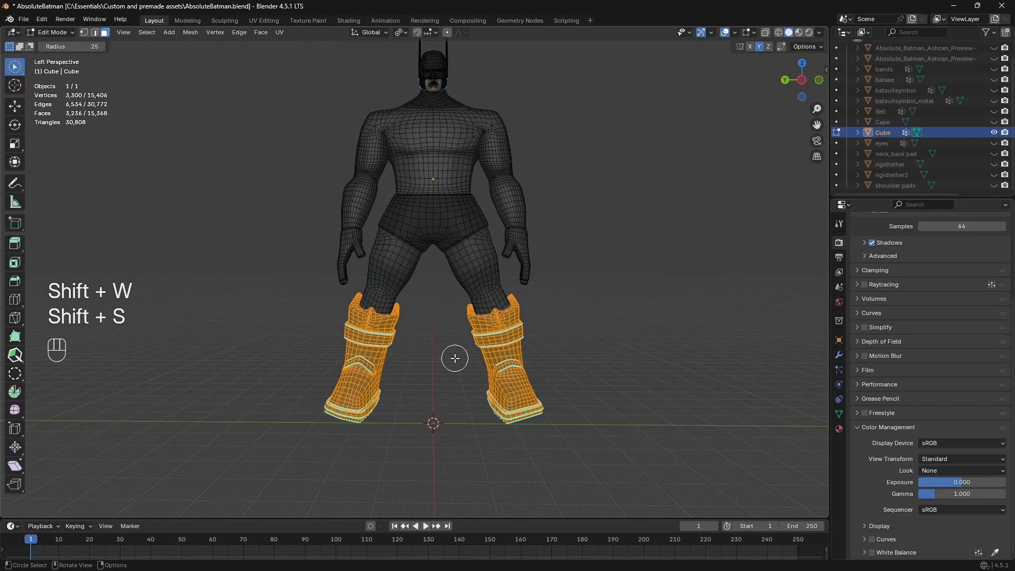
key(p)
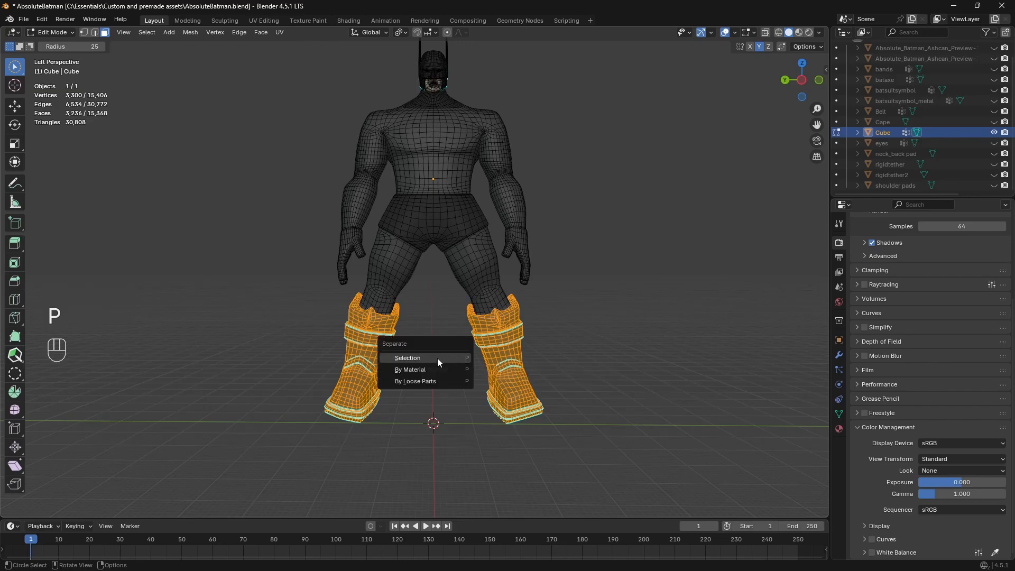
click(437, 357)
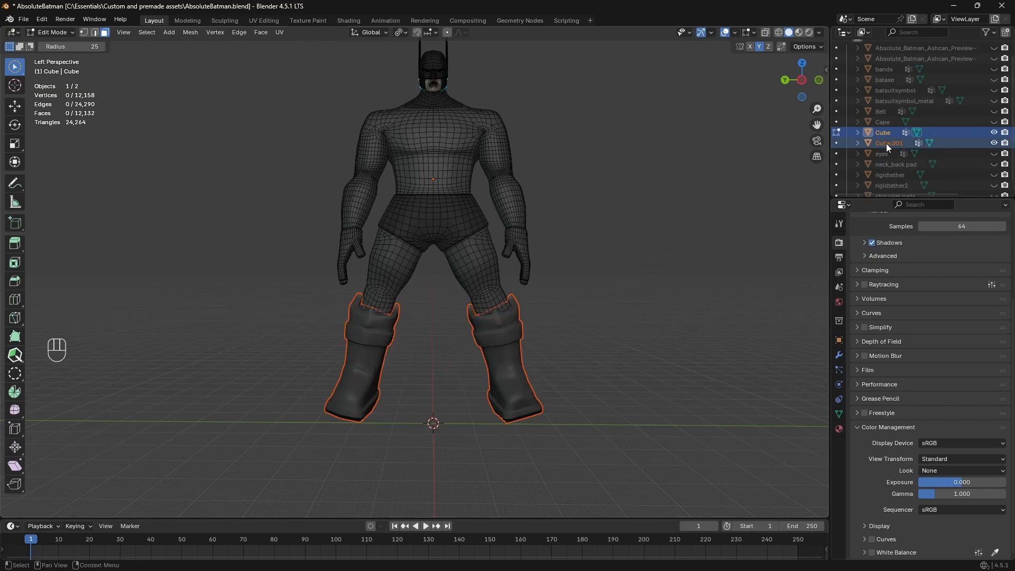
Step: Rename the separated object as boots and switch to the UV Editing workspace
click(994, 144)
click(993, 144)
double_click(900, 143)
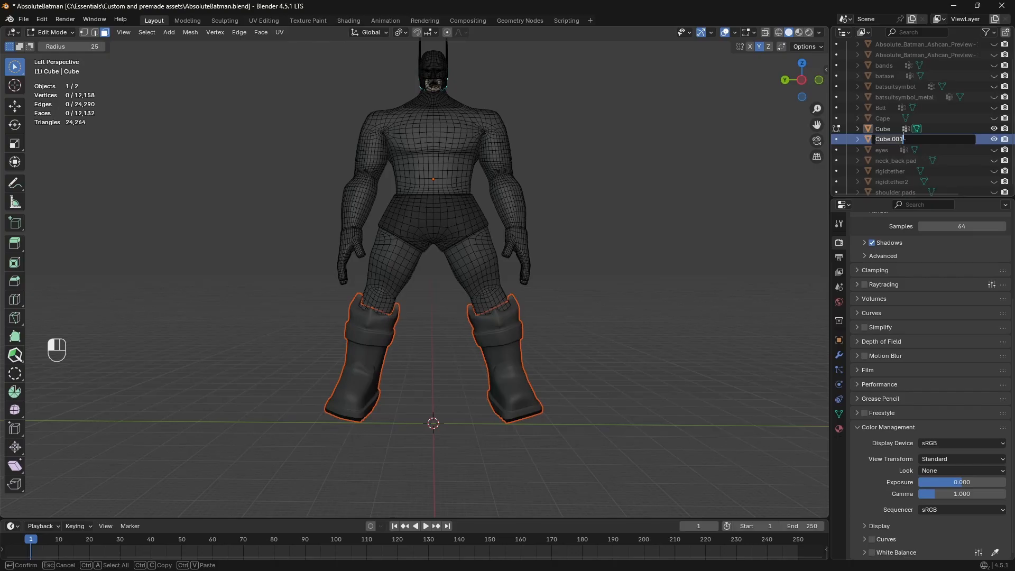
text(boots)
key(Return)
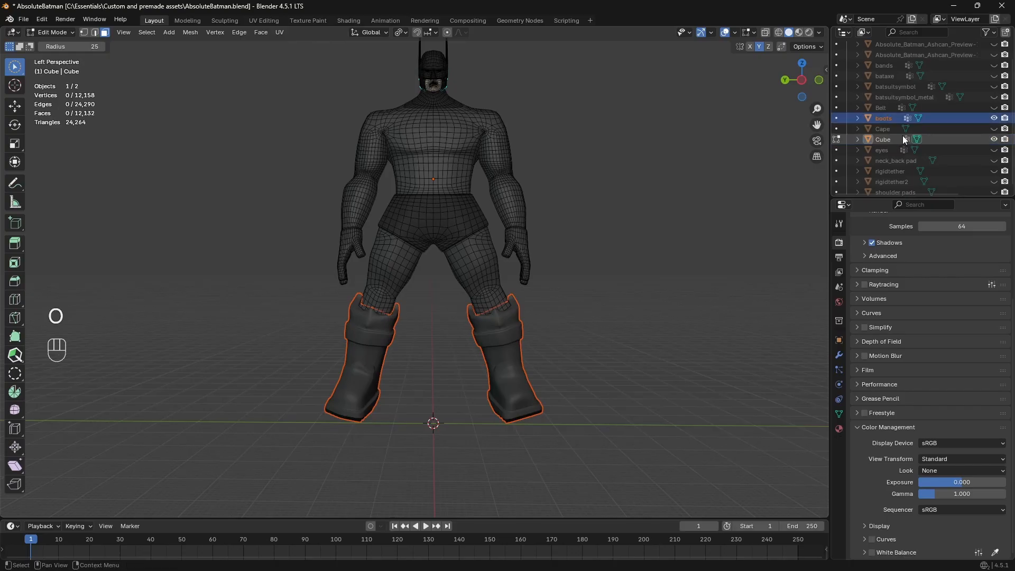
click(264, 20)
drag(228, 387, 166, 338)
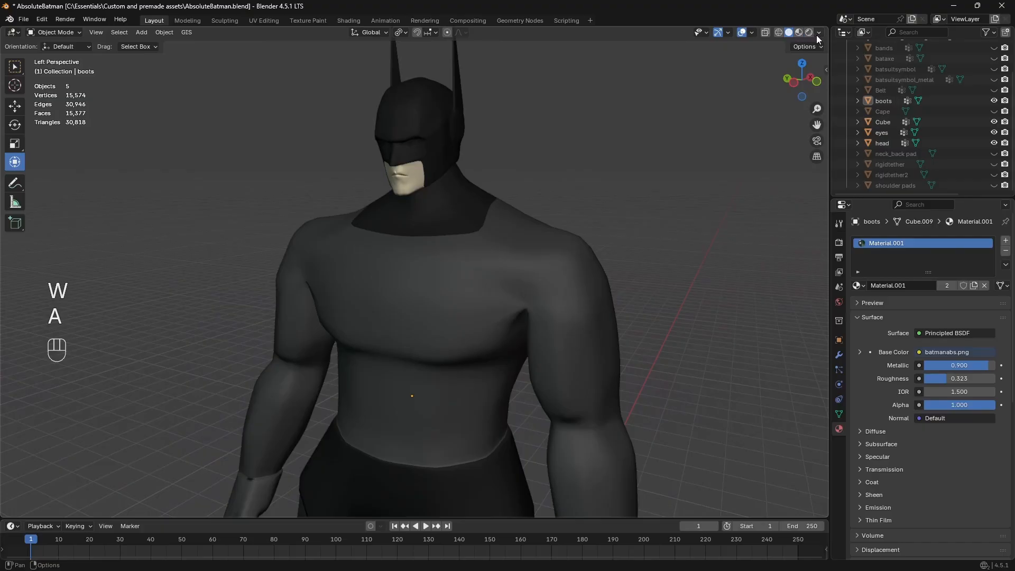
Step: Change the viewport's MatCap lighting to the hard-edged two-tone toon sphere
click(818, 34)
click(807, 100)
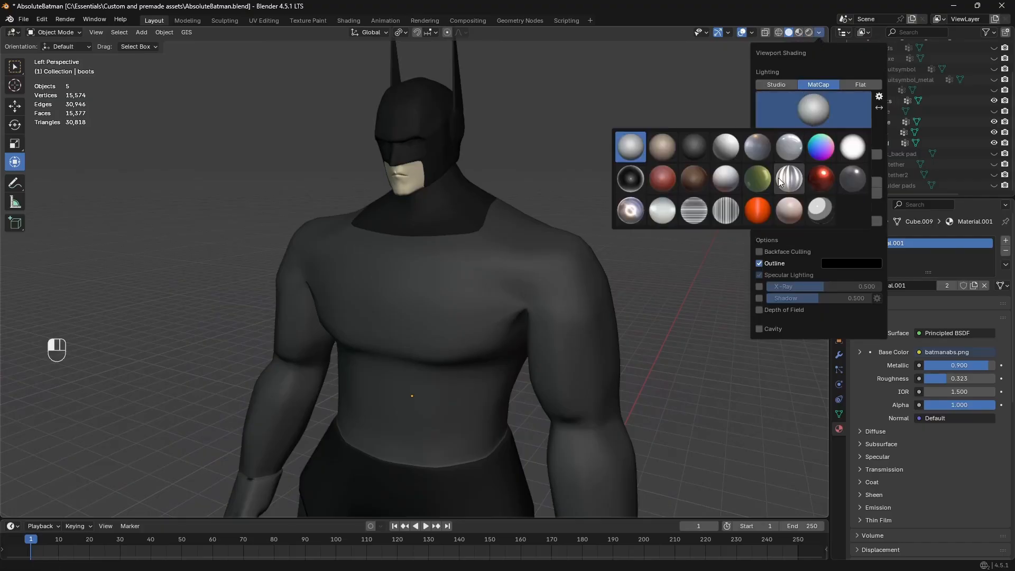
click(817, 217)
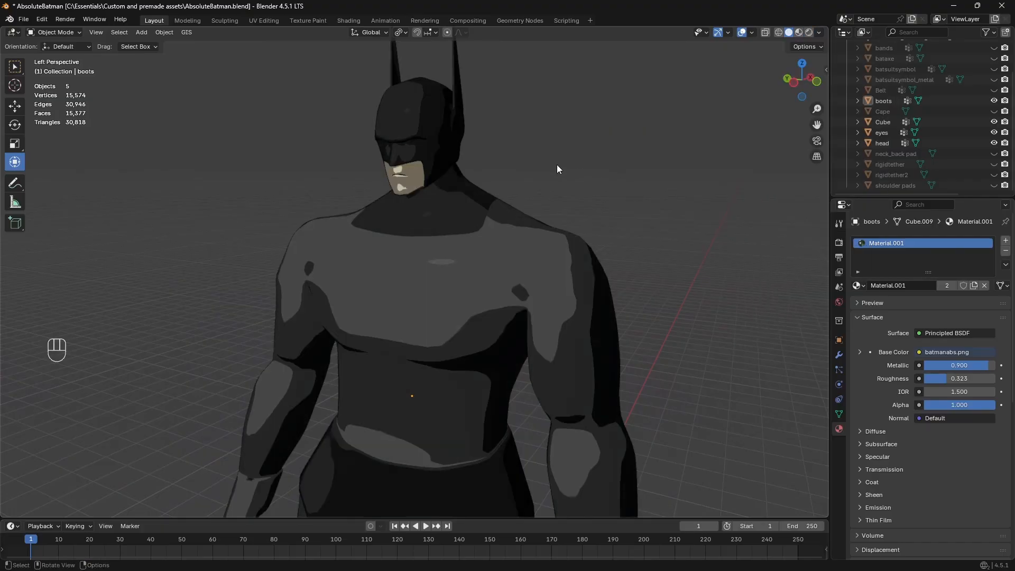
Step: Unwrap all faces of the boots object with Smart UV Project at a 66° angle limit
key(shift+grave)
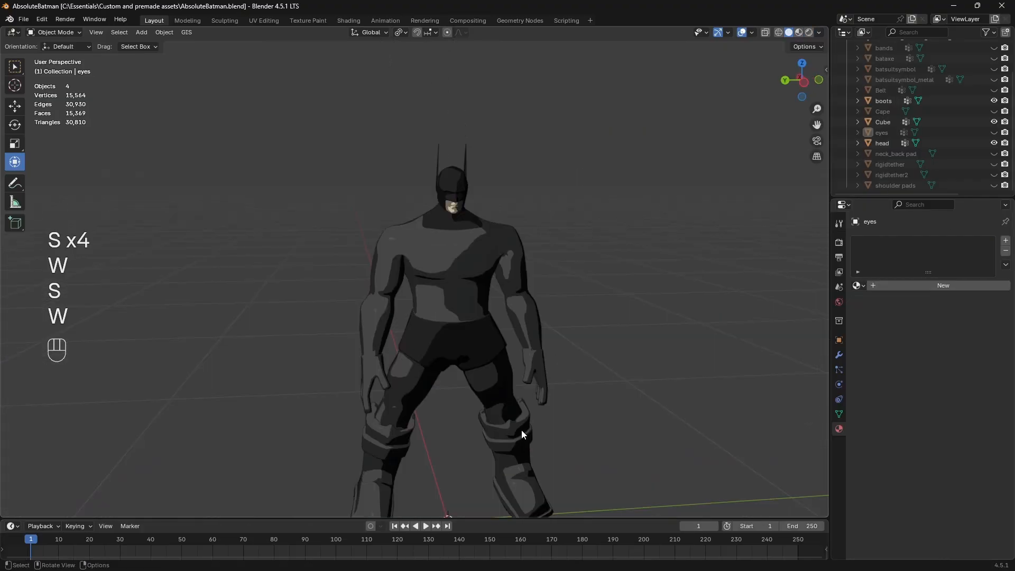
click(521, 429)
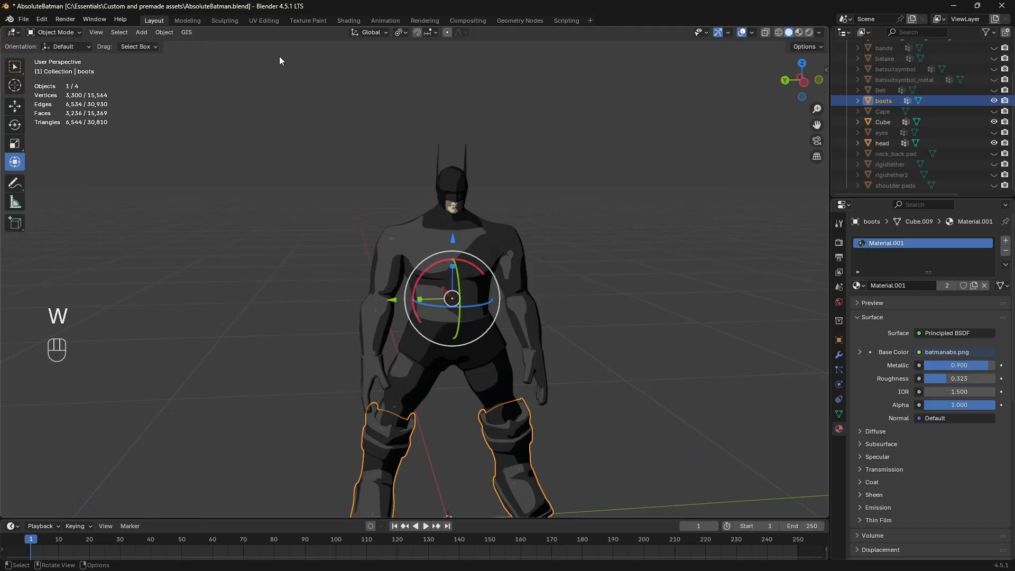
click(263, 21)
scroll(460, 147, down, 6)
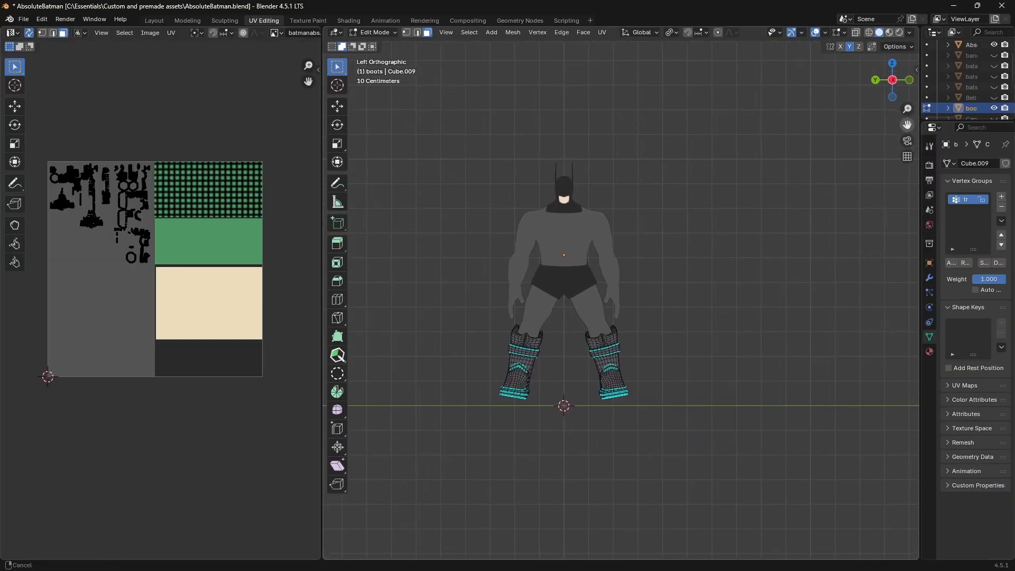
scroll(731, 220, up, 3)
drag(906, 127, 679, 206)
key(a)
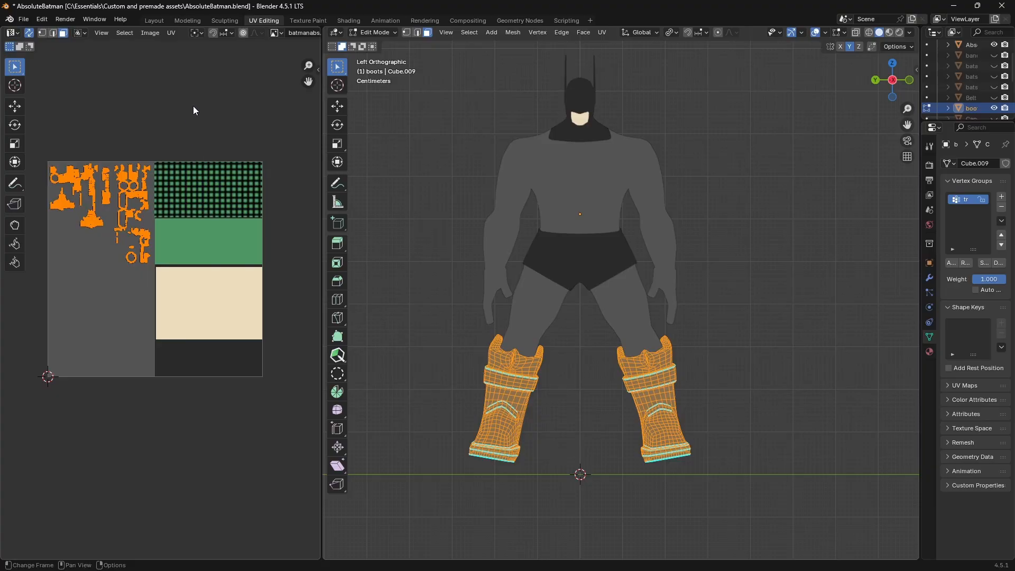
click(602, 32)
click(634, 79)
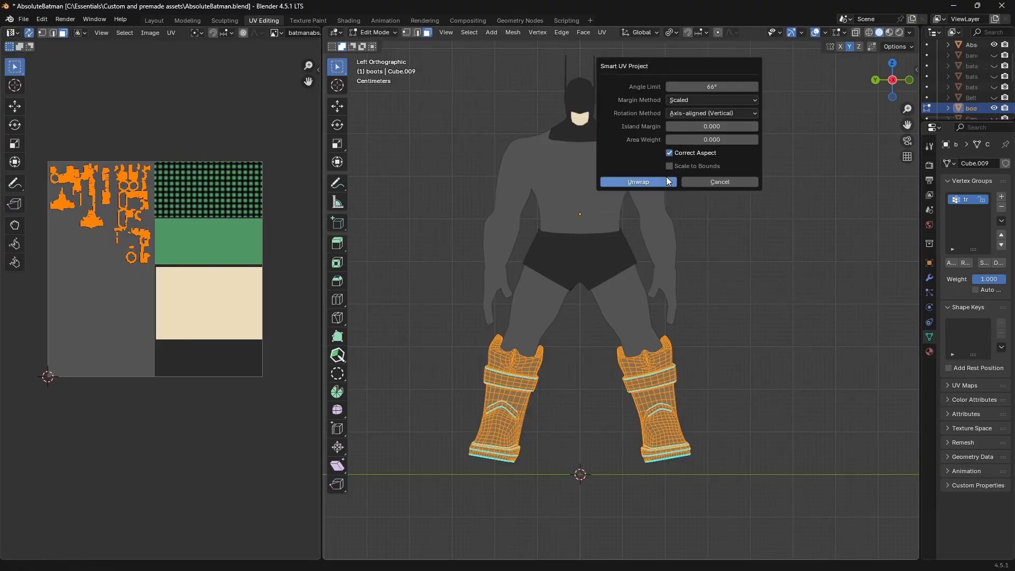
click(638, 181)
Step: Shrink the boots' UV islands to a fraction of their size and move them onto the texture's dark block
key(s)
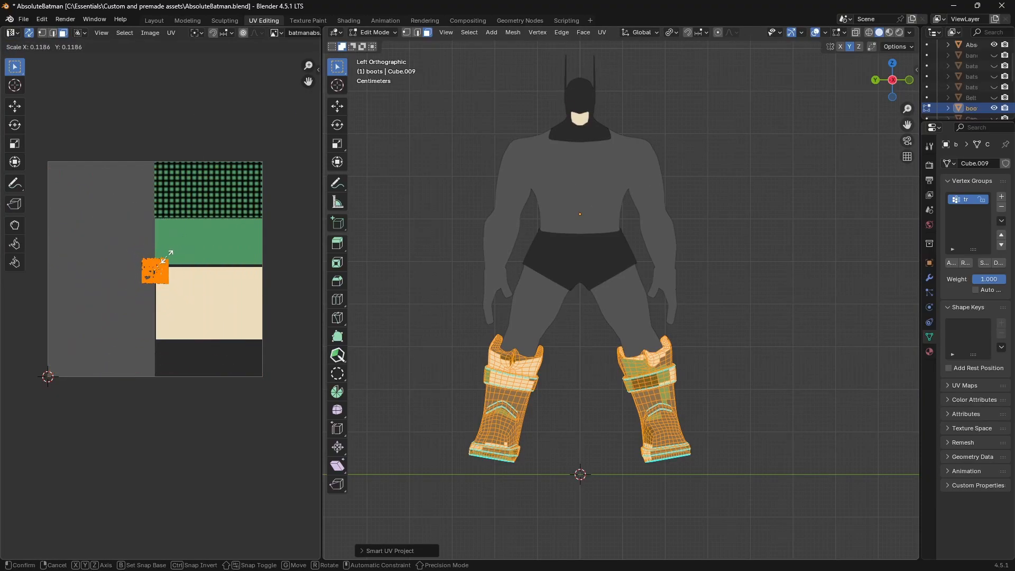
click(167, 257)
key(g)
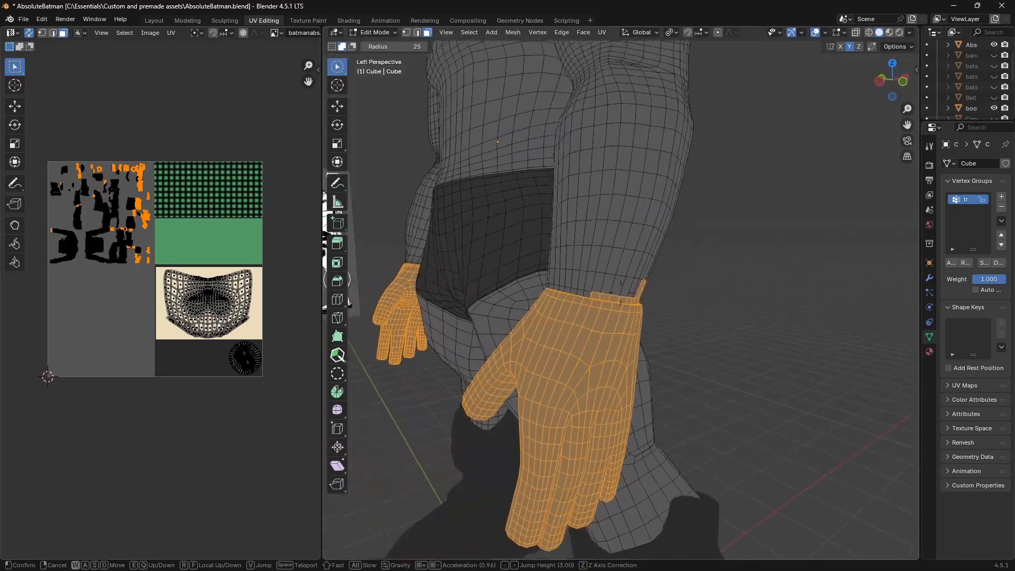
Step: Trim the body's face selection to the two gloves by circle-deselecting the stray forearm faces above the wrists
key(c)
mouse_move(500, 328)
shift+mouse_down()
mouse_move(535, 349)
mouse_move(679, 362)
mouse_move(707, 351)
shift+mouse_up()
right_click(678, 337)
key(shift+grave)
key(a)
key(d)
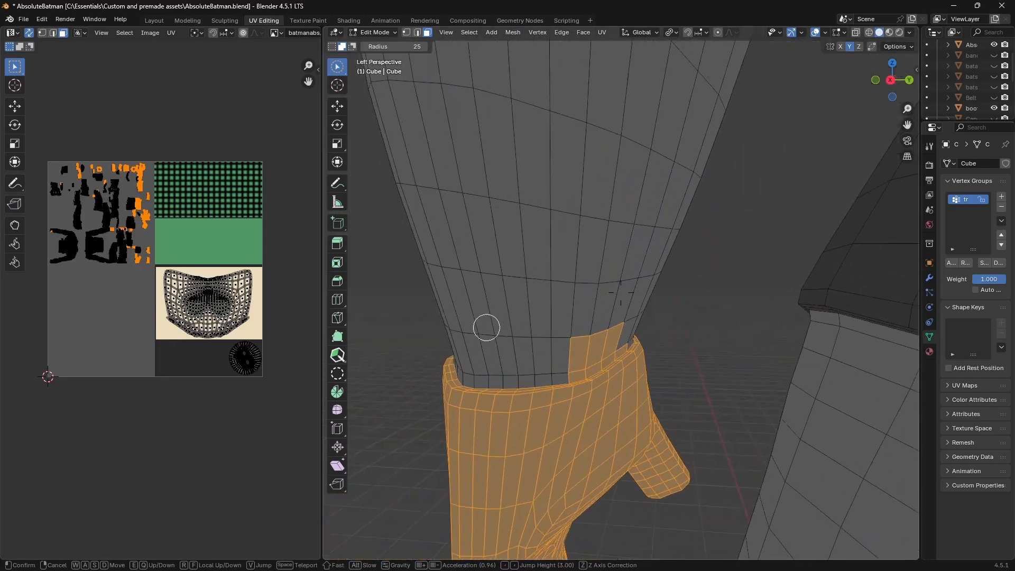
click(485, 327)
ctrl+drag(609, 339, 573, 359)
key(shift+grave)
key(s)
key(a)
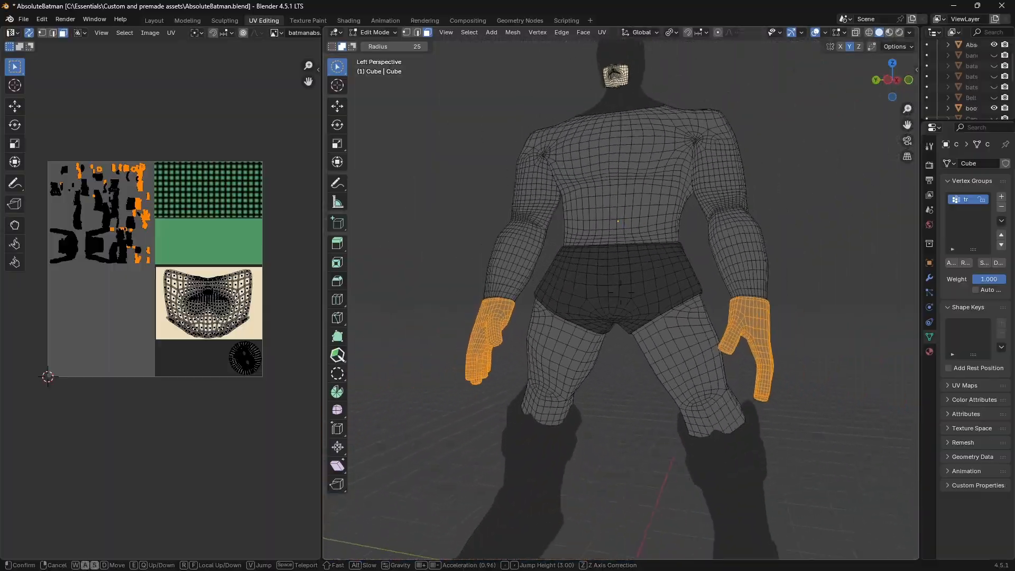
key(w)
key(s)
key(w)
click(566, 309)
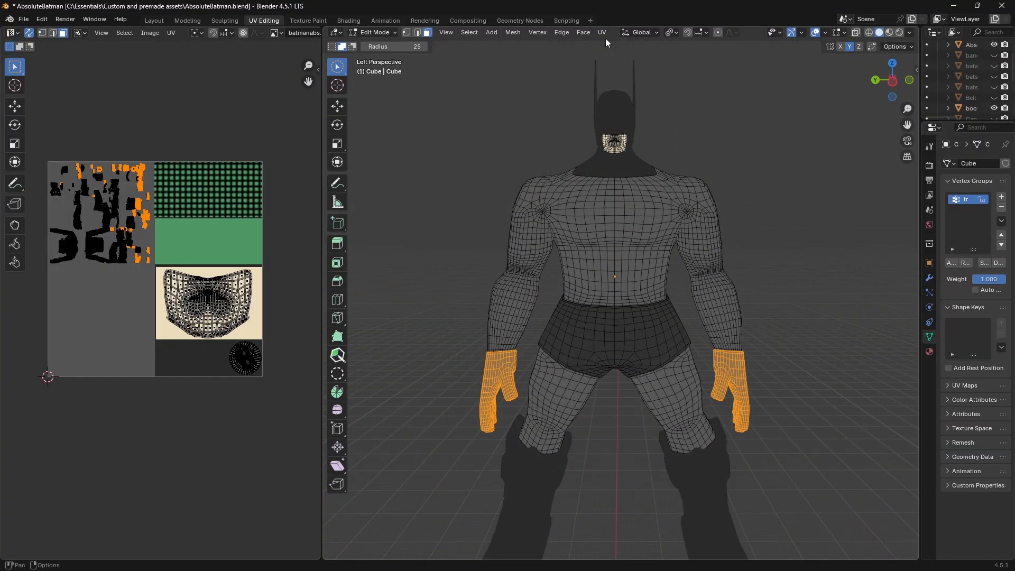
Step: Unwrap the selected gloves with Smart UV Project, shrink their islands and place them on the texture's dark block
click(602, 32)
click(651, 81)
click(629, 175)
key(s)
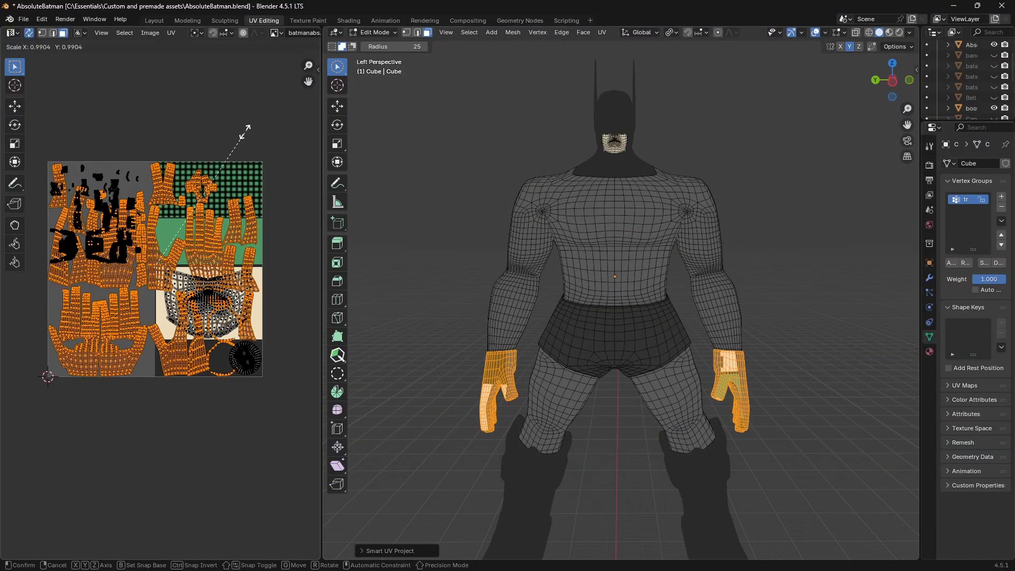
click(168, 259)
key(g)
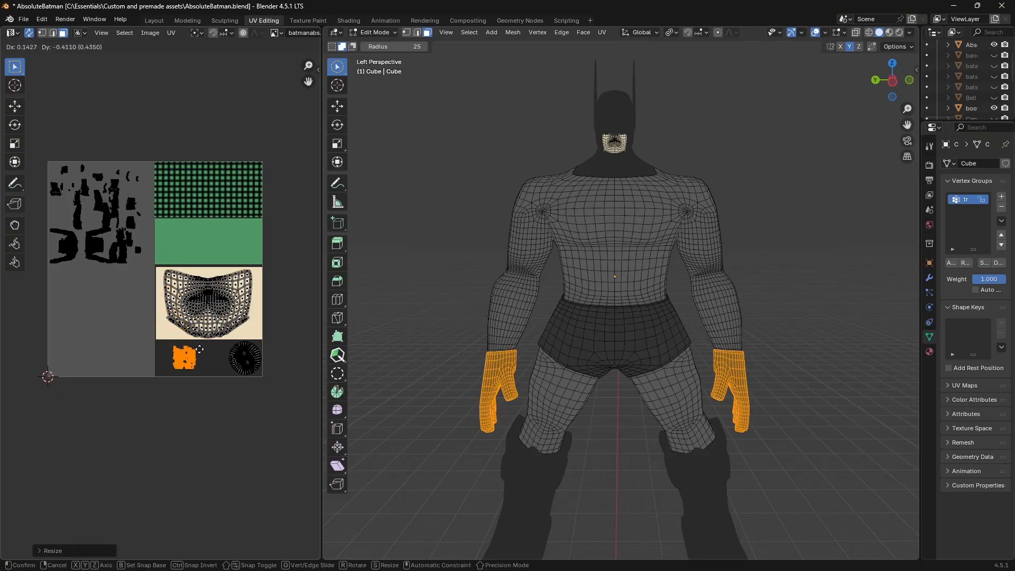
click(659, 141)
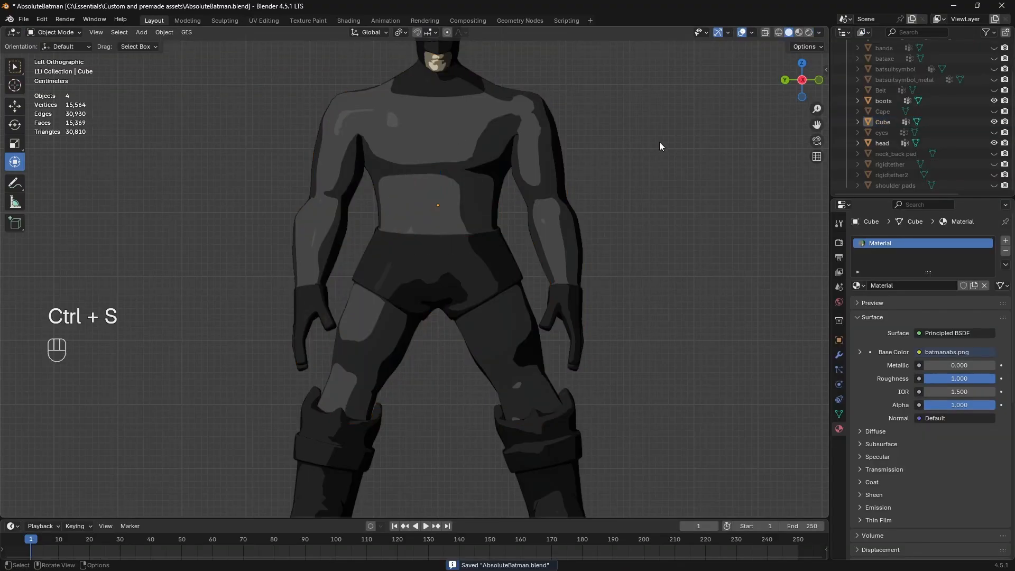
Step: Unhide the batsuitsymbol and batsuitsymbol_metal chest emblems in the Layout workspace and select batsuitsymbol_metal
key(shift+grave)
key(w)
key(a)
key(d)
key(s)
key(a)
click(415, 271)
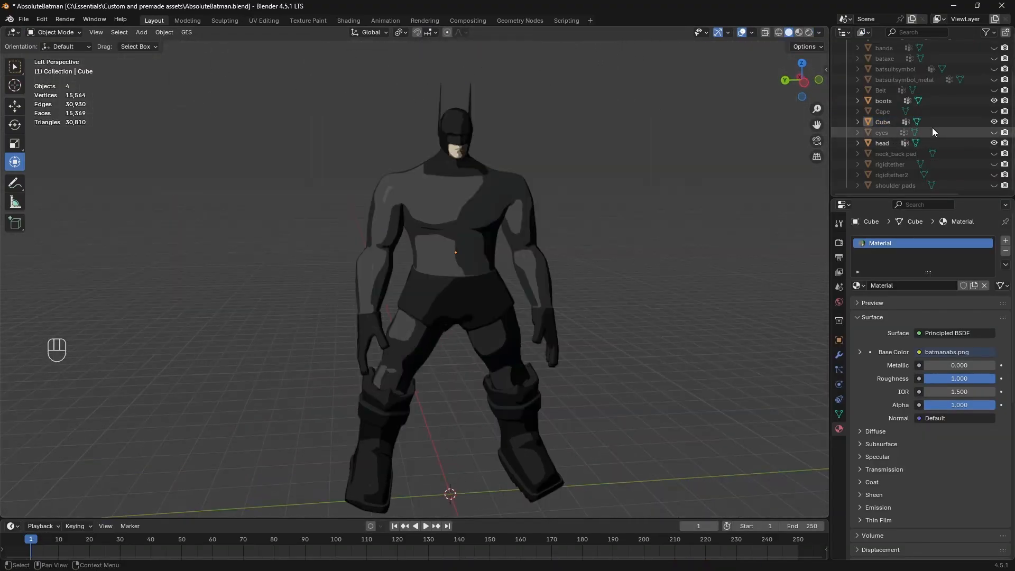
click(994, 69)
click(474, 205)
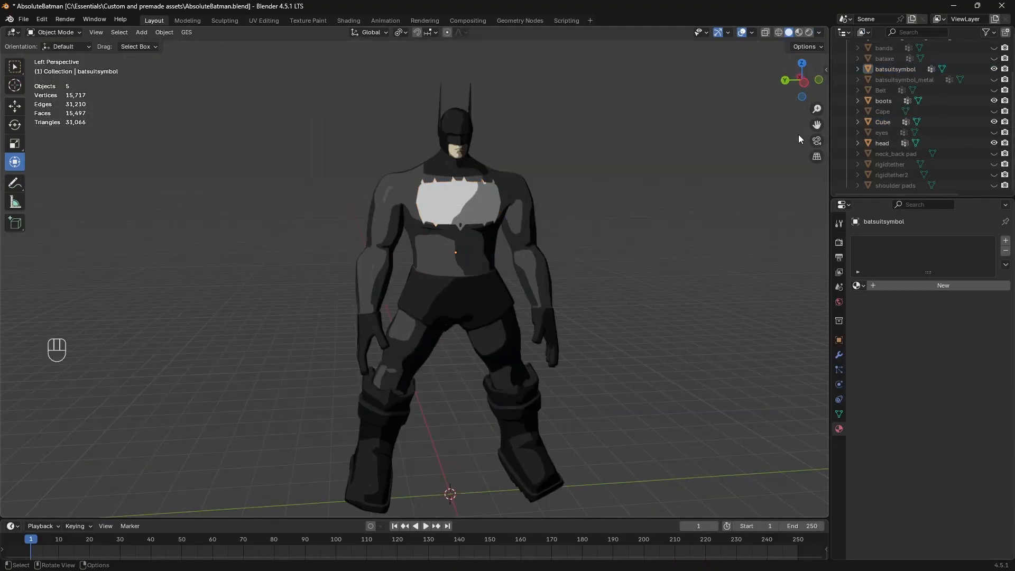
click(994, 80)
click(456, 209)
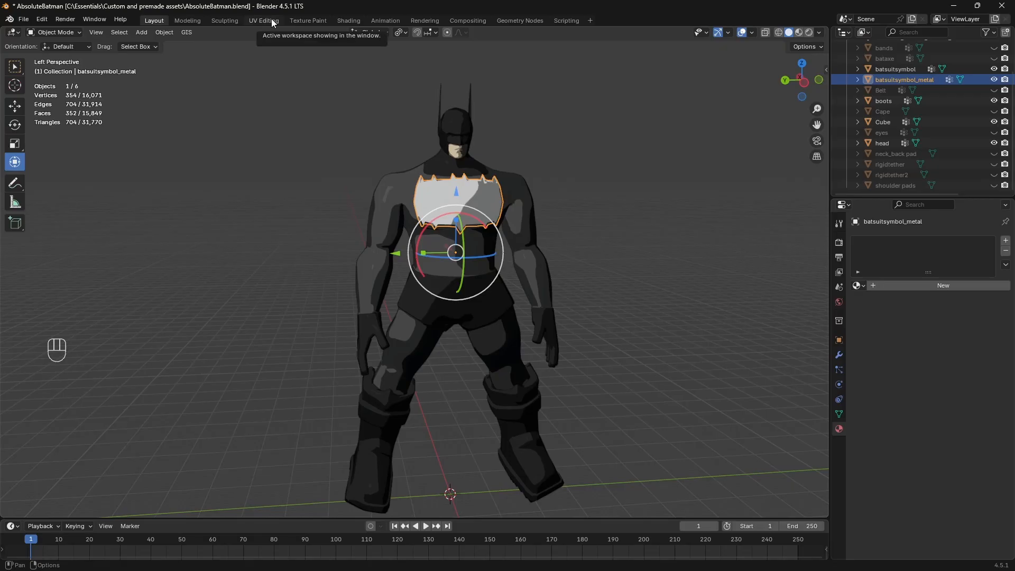
Step: Assign the existing Material.001 to batsuitsymbol_metal in the Shading workspace
click(346, 20)
click(474, 337)
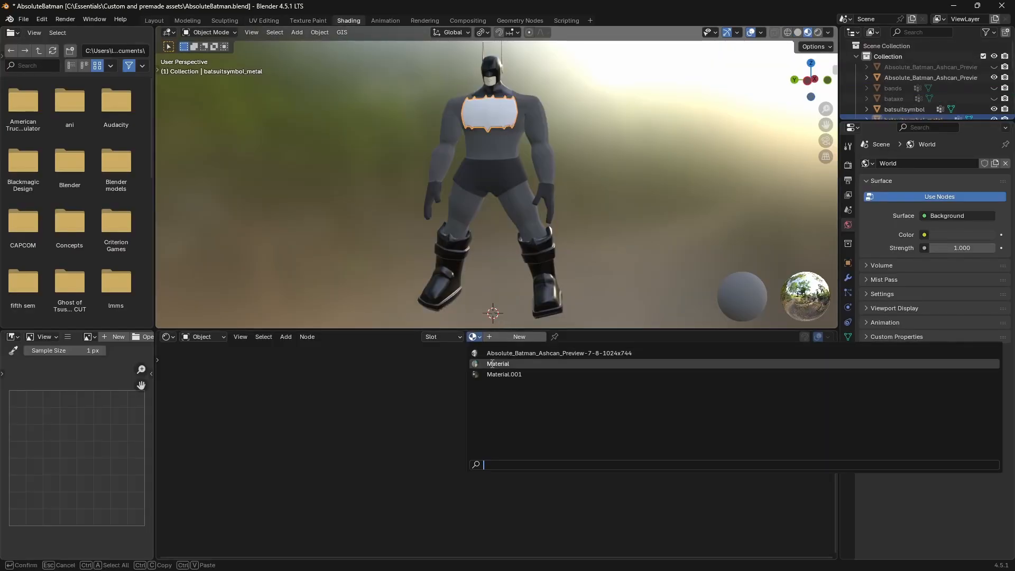
click(493, 372)
Step: Move all of batsuitsymbol_metal's UVs onto the texture's dark block, save the file and check the emblem in the Shading workspace
click(263, 20)
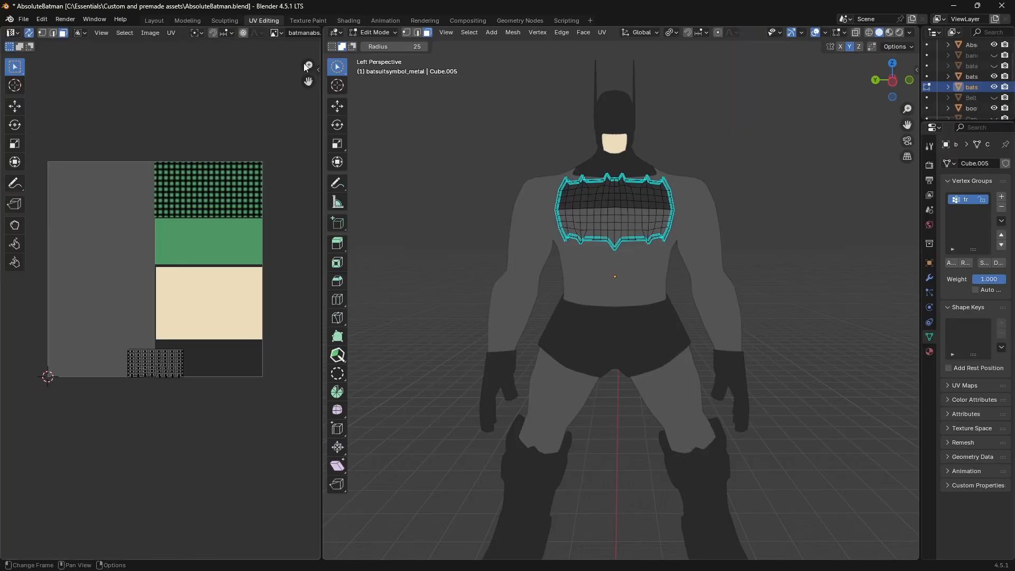
key(a)
key(g)
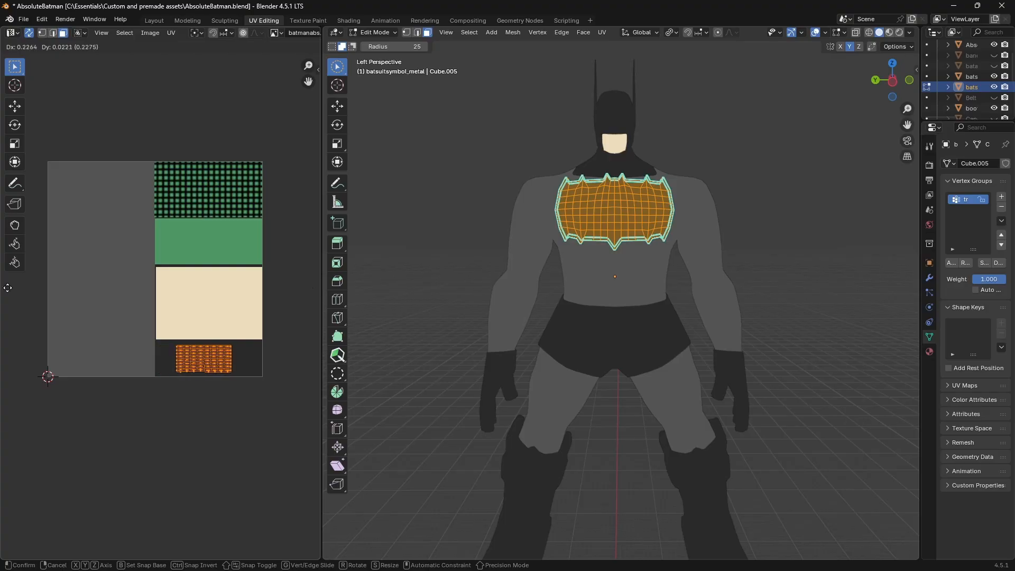
click(90, 268)
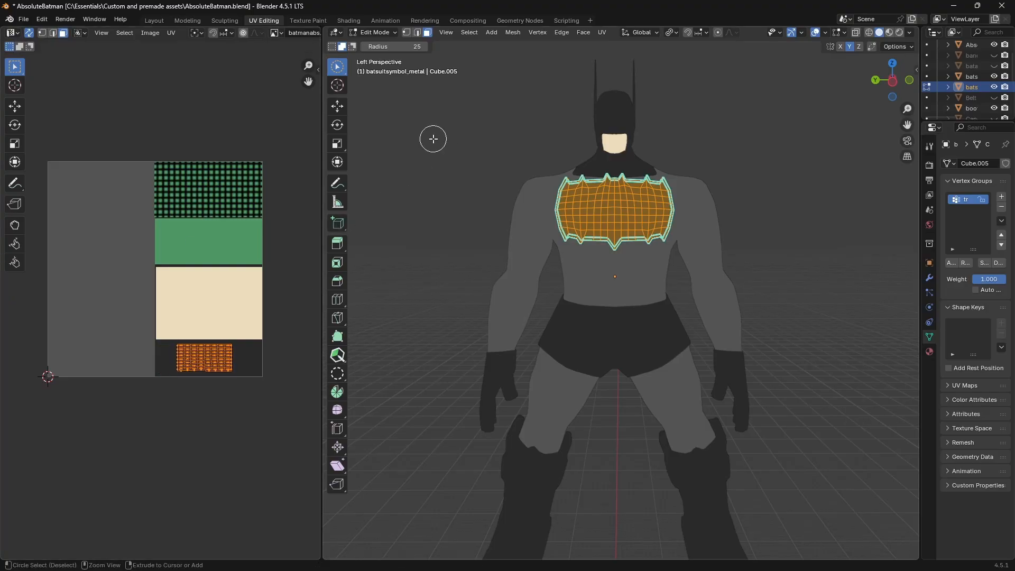
key(ctrl+s)
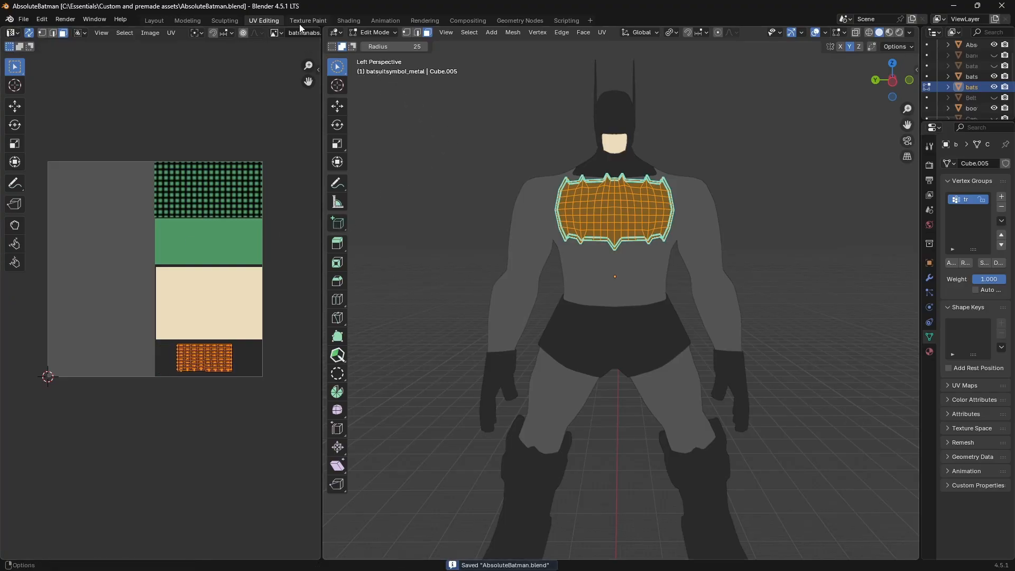
click(349, 20)
click(585, 148)
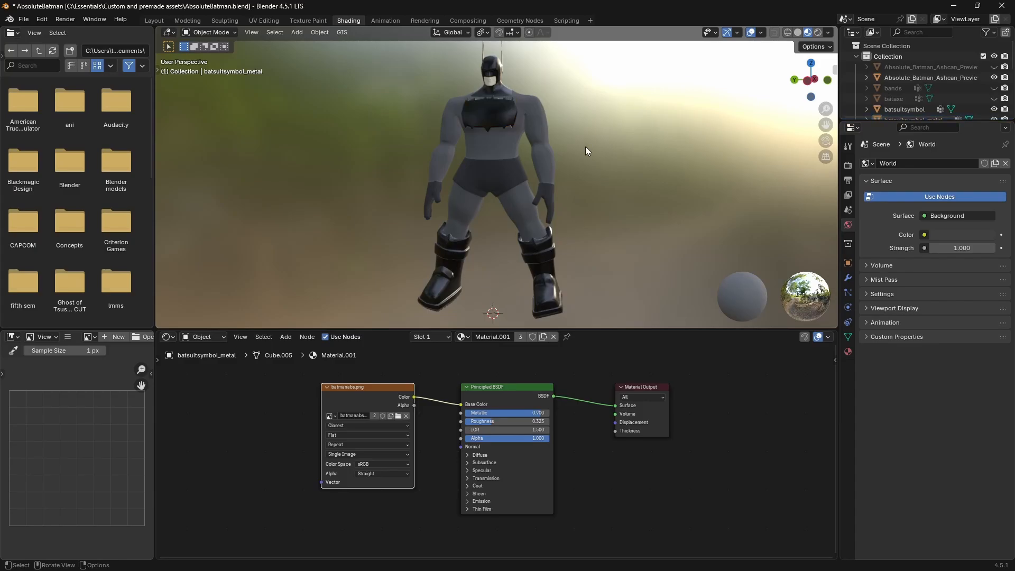
Step: Hide batsuitsymbol_metal, select batsuitsymbol and assign it the existing material named Material
click(149, 19)
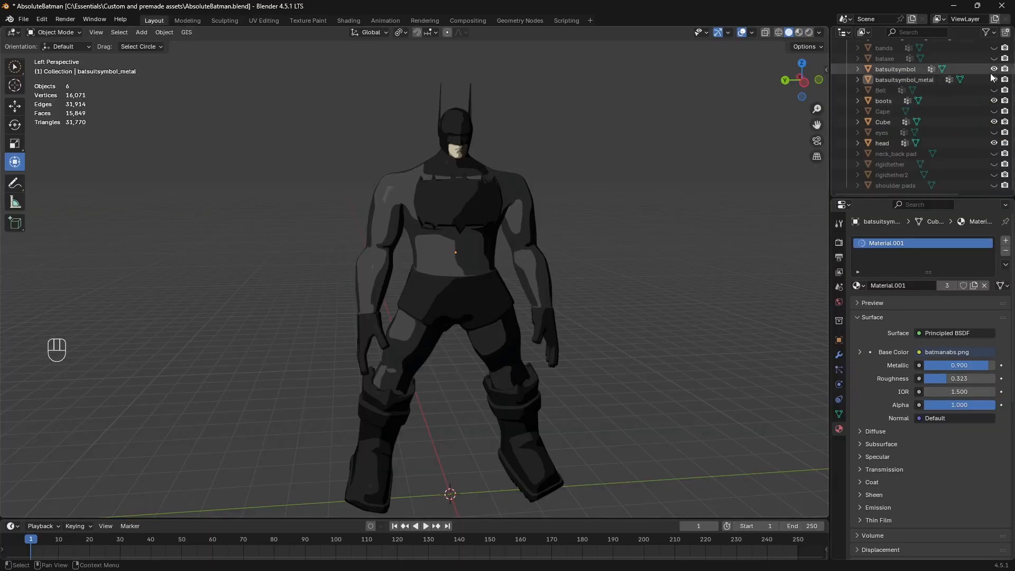
click(895, 68)
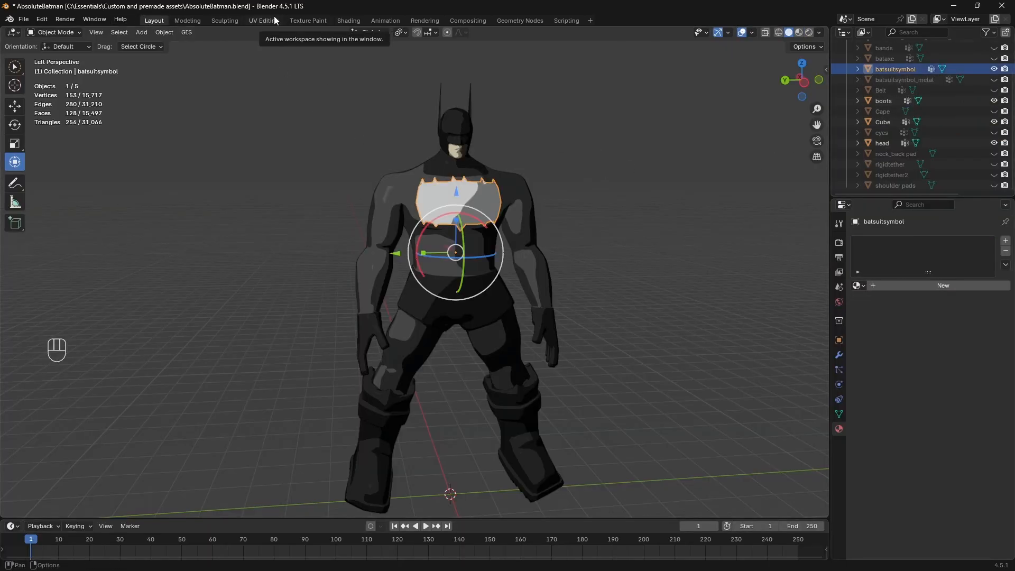
click(346, 19)
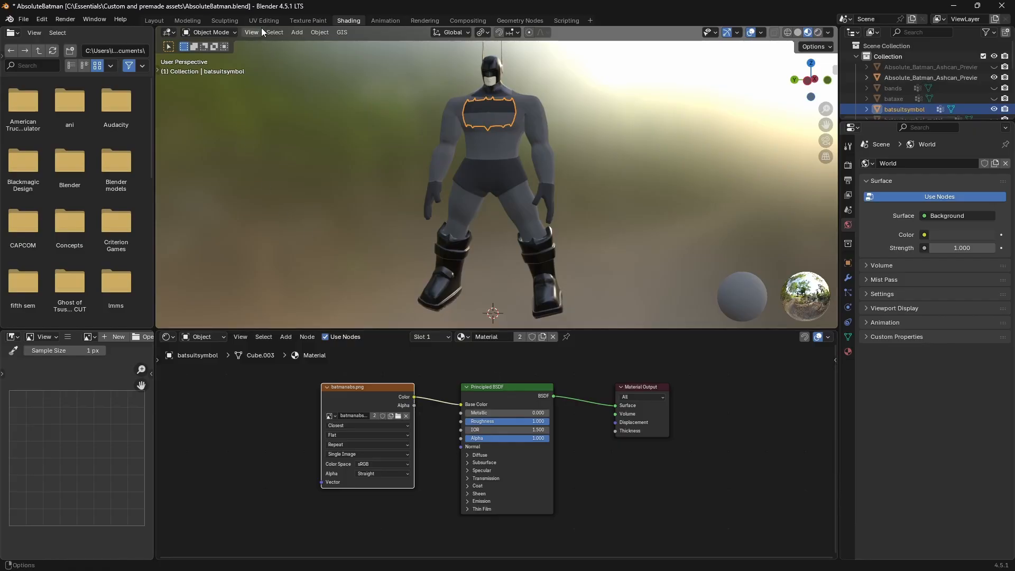
Step: Move all of batsuitsymbol's UVs onto the texture's green grid block in the UV Editing workspace
click(263, 20)
key(a)
key(g)
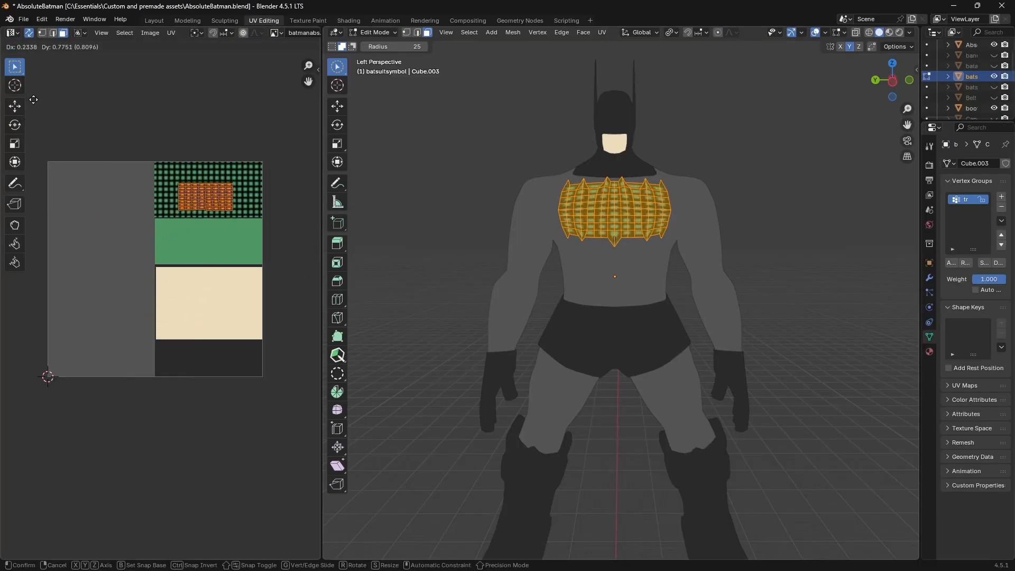
click(37, 93)
Step: Project batsuitsymbol's UVs from the Left orthographic view and move them onto the green grid block
click(893, 81)
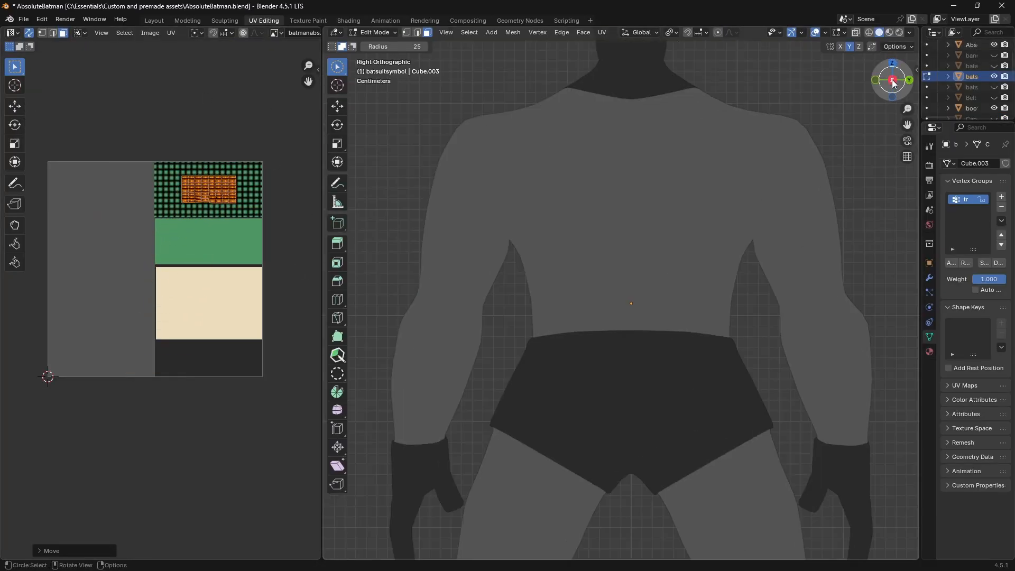
click(892, 81)
scroll(867, 116, down, 3)
scroll(791, 145, up, 4)
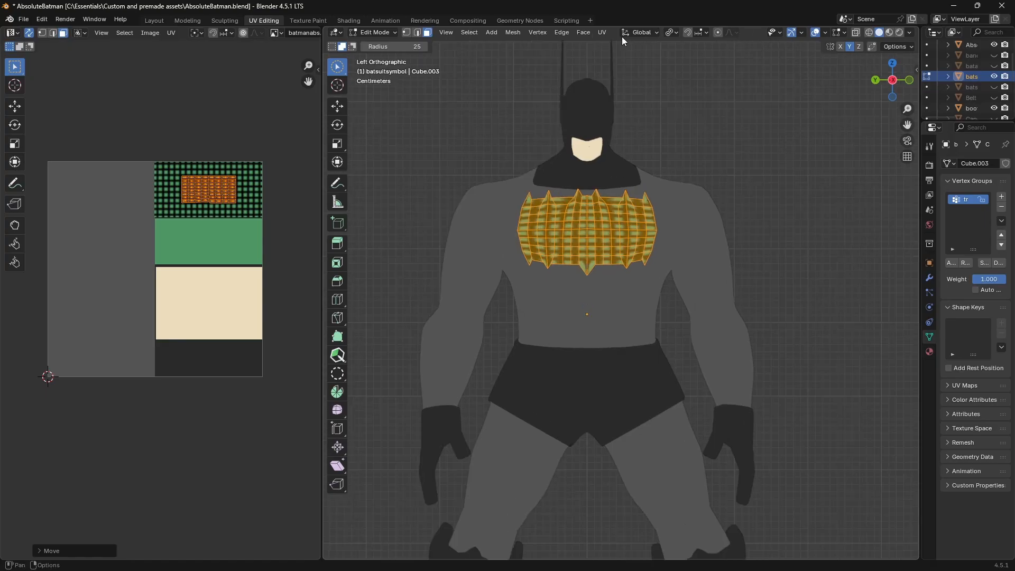
key(u)
click(677, 150)
key(g)
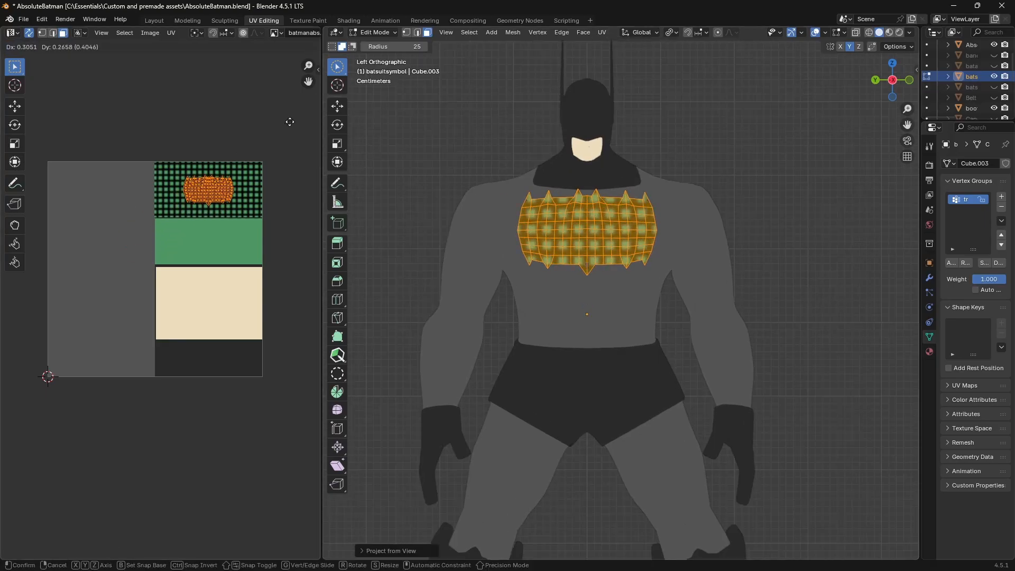
click(287, 122)
Step: Enlarge batsuitsymbol's projected UVs until they span nearly the whole green grid block
key(s)
click(33, 67)
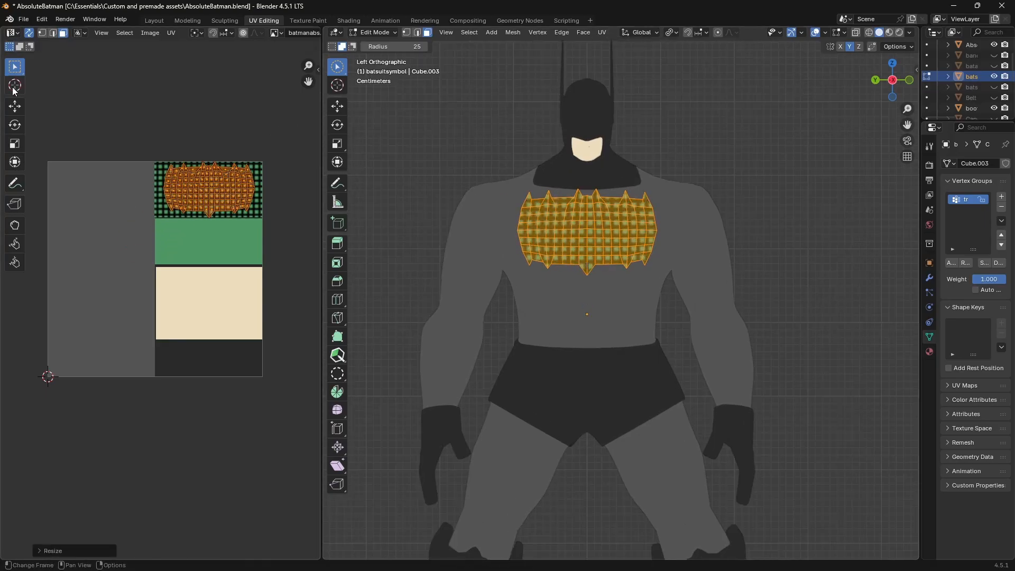
key(s)
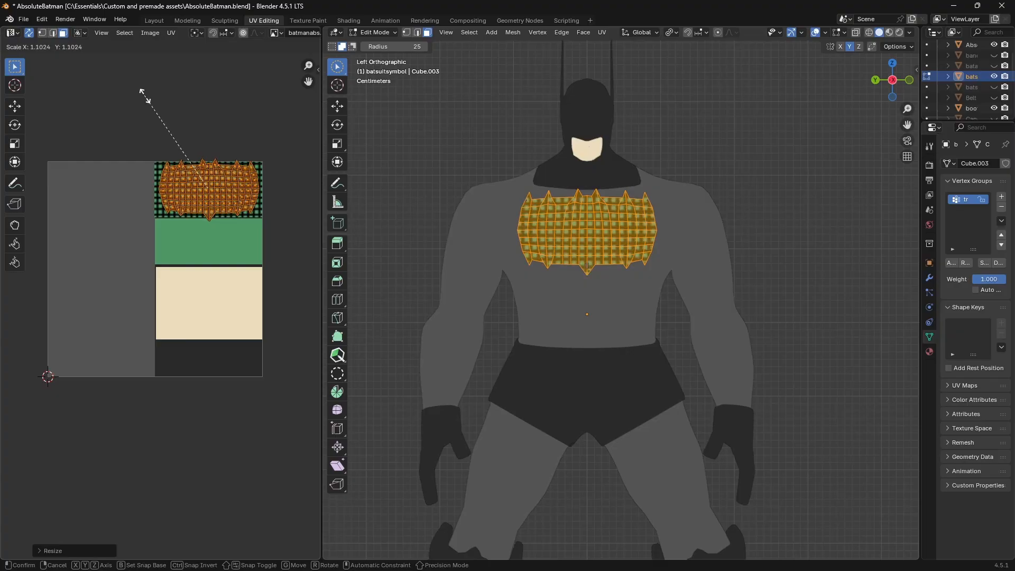
click(146, 90)
key(g)
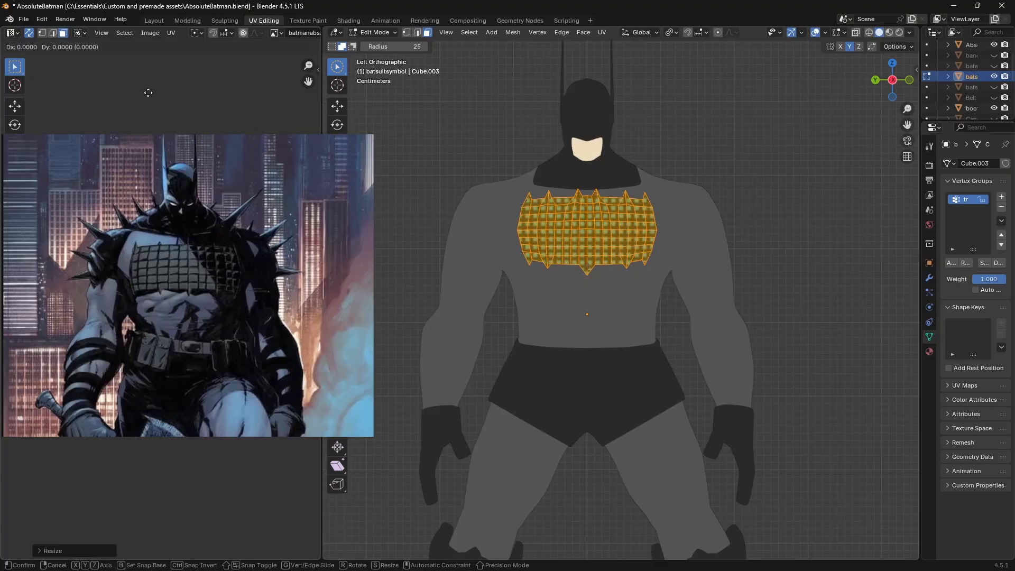
click(148, 90)
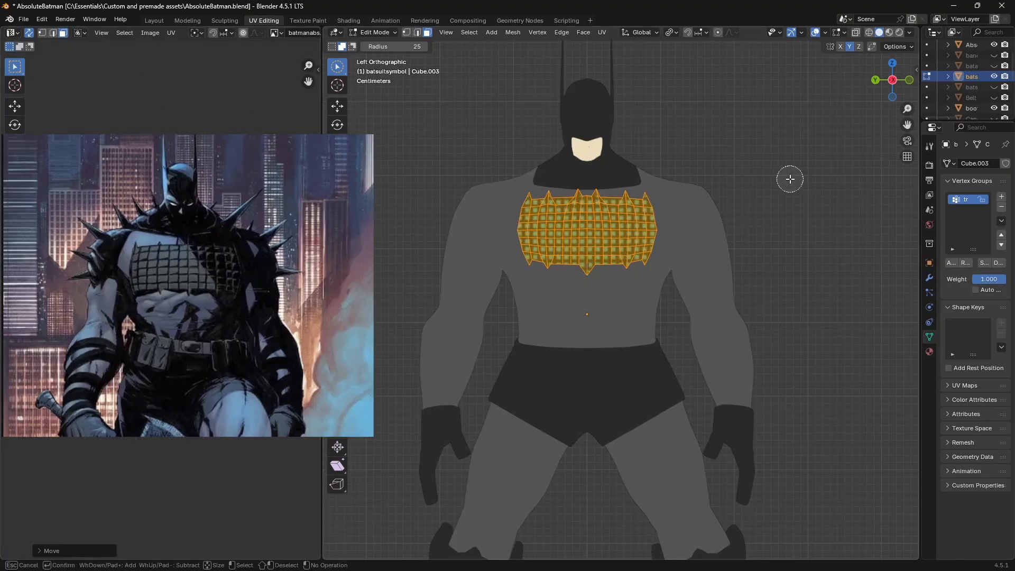
Step: Hide the viewport overlays, examine the grid pattern on the chest emblem up close, and show the overlays again
click(815, 33)
key(shift+grave)
key(w)
key(s)
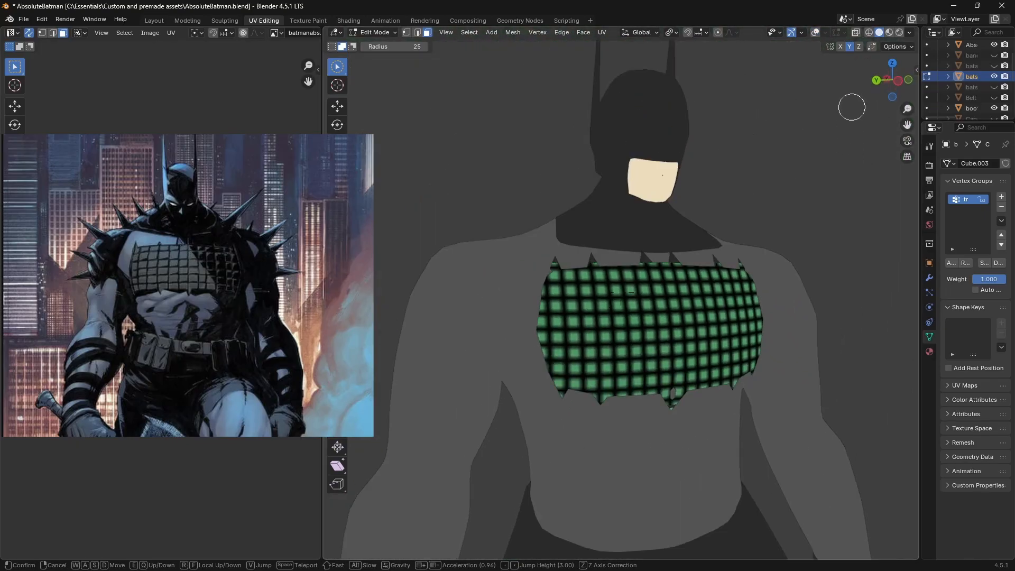
key(w)
key(s)
click(783, 95)
click(817, 34)
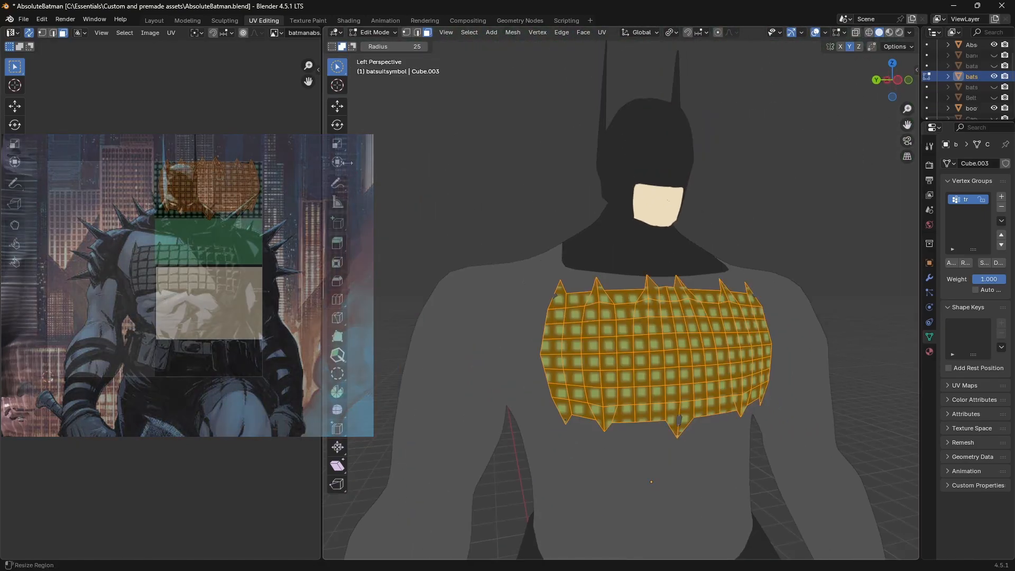
Step: Shrink batsuitsymbol's UVs slightly within the green grid block, check the emblem on the model and save the file
key(s)
click(281, 126)
key(g)
click(281, 127)
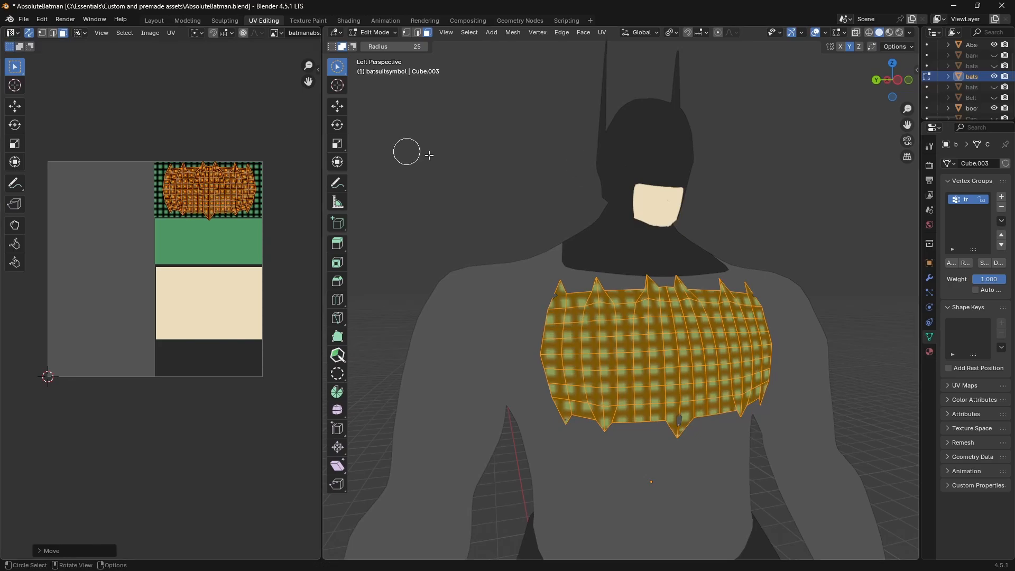
key(shift+grave)
key(s)
key(d)
key(a)
key(w)
key(Escape)
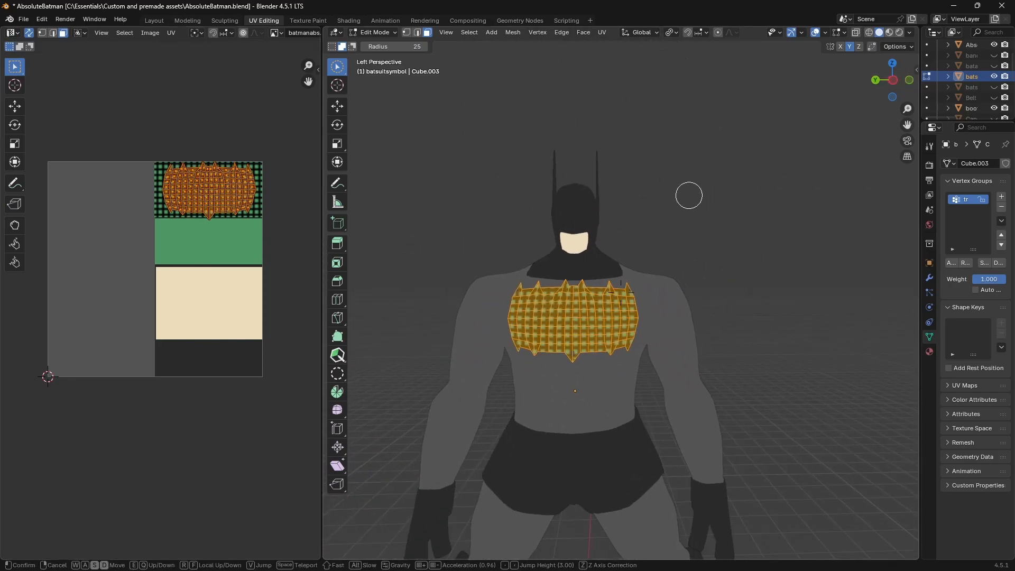
key(ctrl+s)
Step: Examine the grid pattern on the chest emblem from near and far in the Layout workspace
click(165, 20)
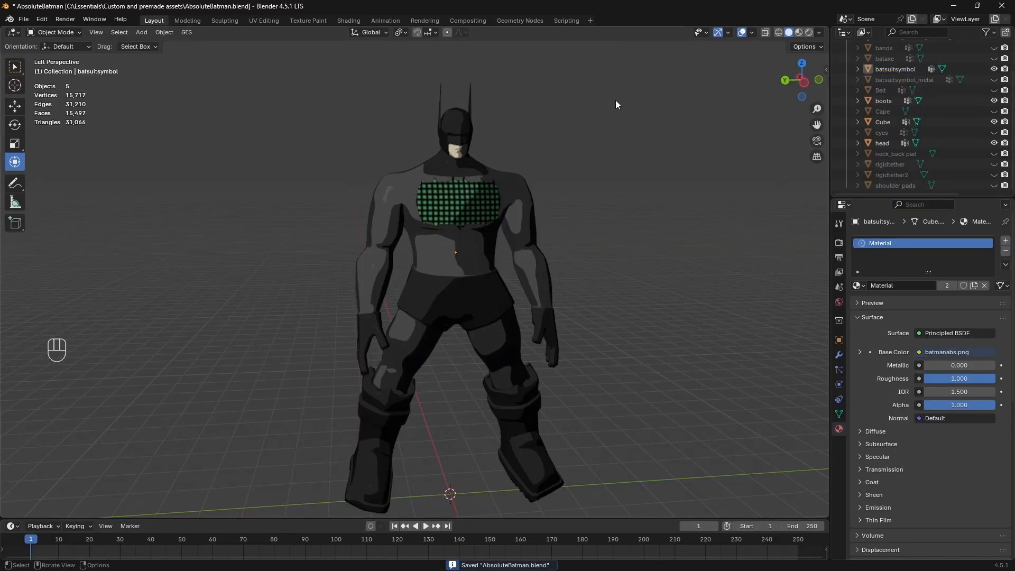
key(shift+grave)
key(a)
key(w)
key(a)
key(a)
key(d)
key(w)
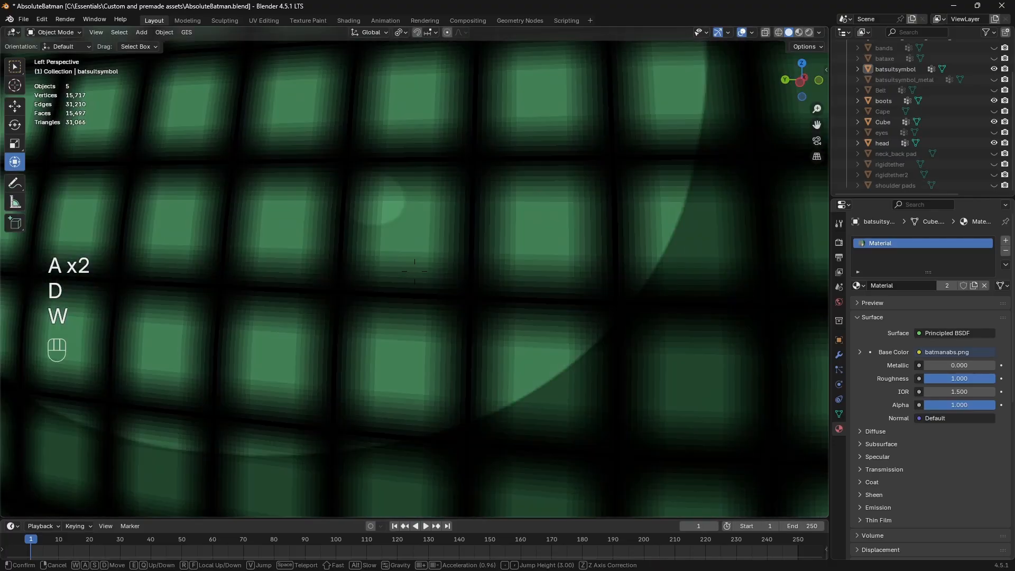
key(s)
key(s)
key(s)
key(s)
key(s)
key(s)
key(s)
key(s)
key(s)
key(s)
key(s)
click(415, 271)
Step: Assign the existing material named Material to Belt in the Shading workspace and save the file
click(348, 20)
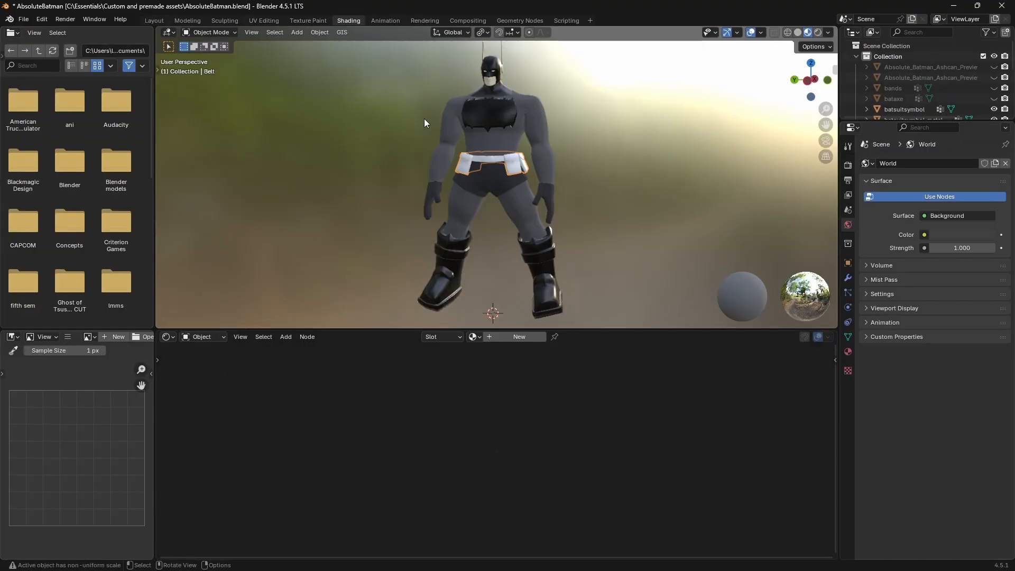
key(ctrl+s)
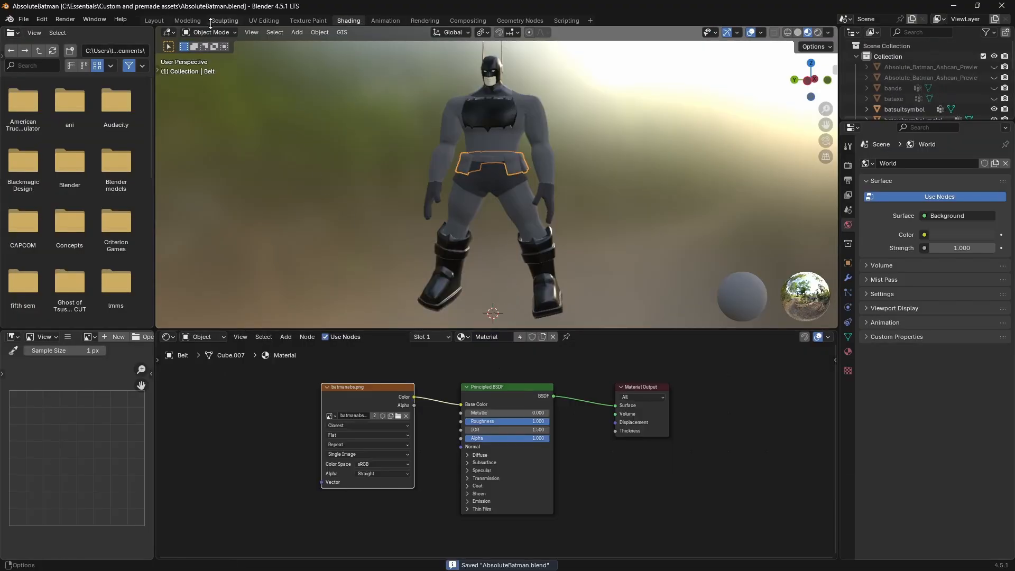
Step: Unwrap the whole Belt mesh with Smart UV Project in the UV Editing workspace
click(272, 21)
click(898, 80)
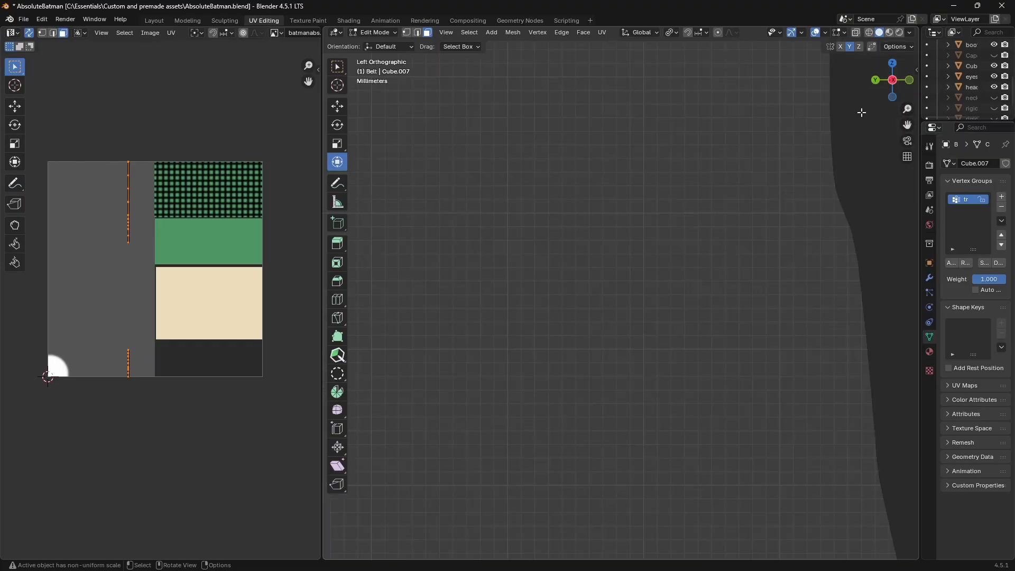
scroll(859, 112, down, 12)
shift+middle_drag(849, 127, 724, 42)
scroll(859, 146, down, 2)
drag(908, 125, 924, 0)
click(602, 32)
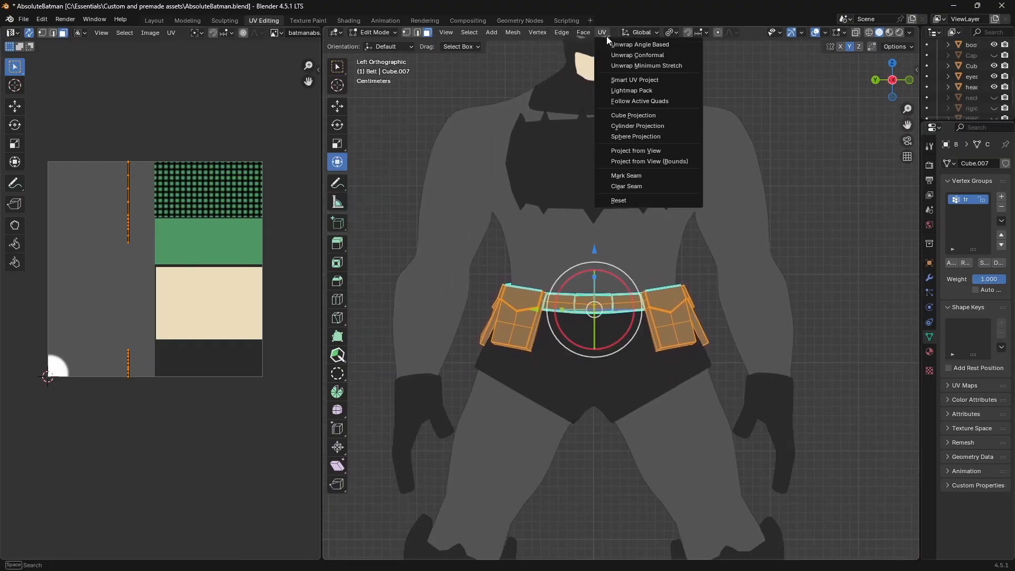
click(633, 79)
click(589, 179)
Step: Scale Belt's UVs down, place them on the texture's plain green block and save the file
key(s)
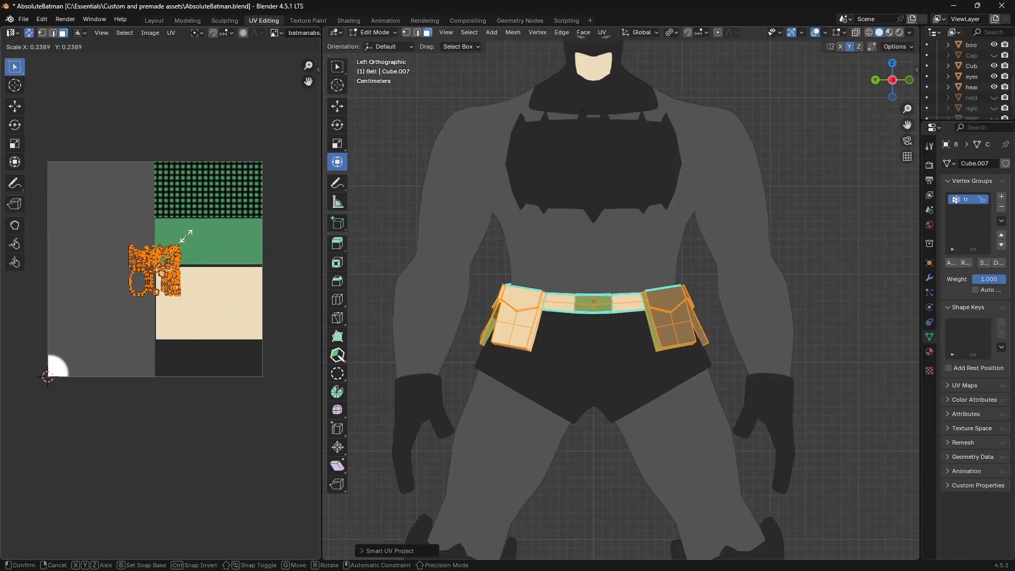
click(187, 232)
key(g)
click(203, 188)
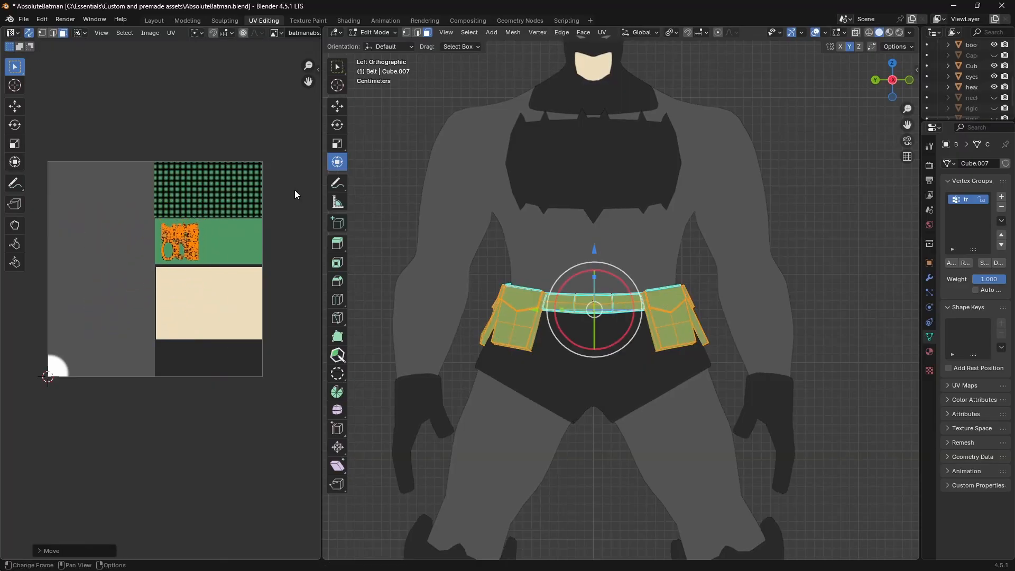
key(alt+a)
key(ctrl+s)
Step: Unhide the bands object in the Layout workspace, assign it the existing material named Material in Shading and save the file
click(154, 20)
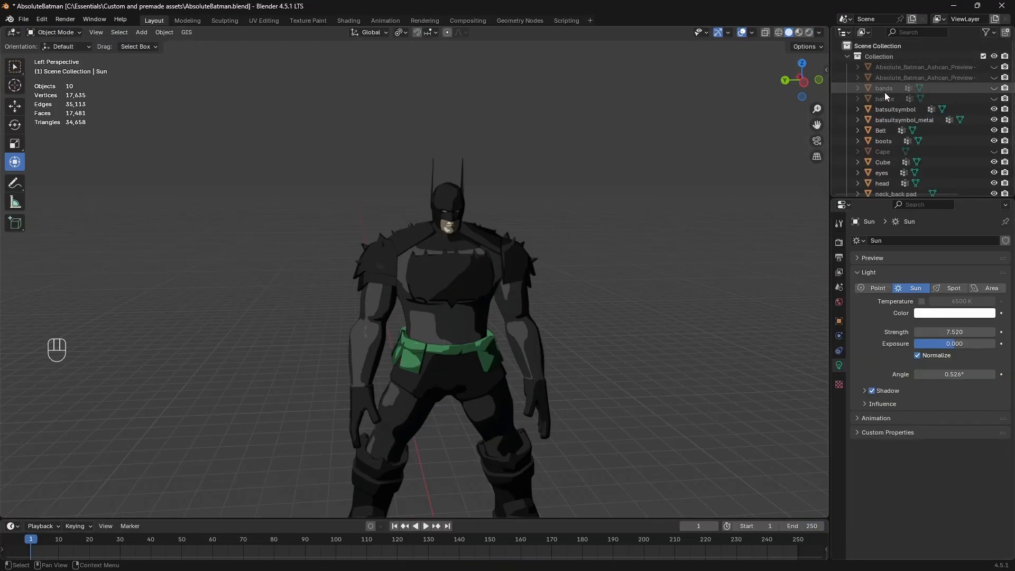
click(994, 88)
click(893, 88)
click(348, 20)
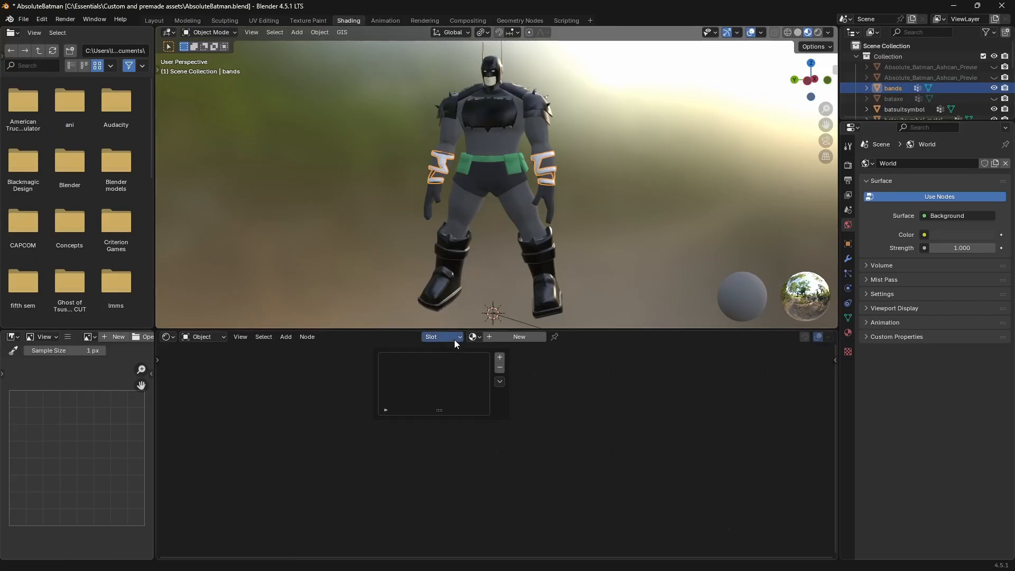
click(475, 337)
click(491, 364)
key(ctrl+s)
Step: Unwrap all faces of bands with Smart UV Project in the UV Editing workspace
click(264, 20)
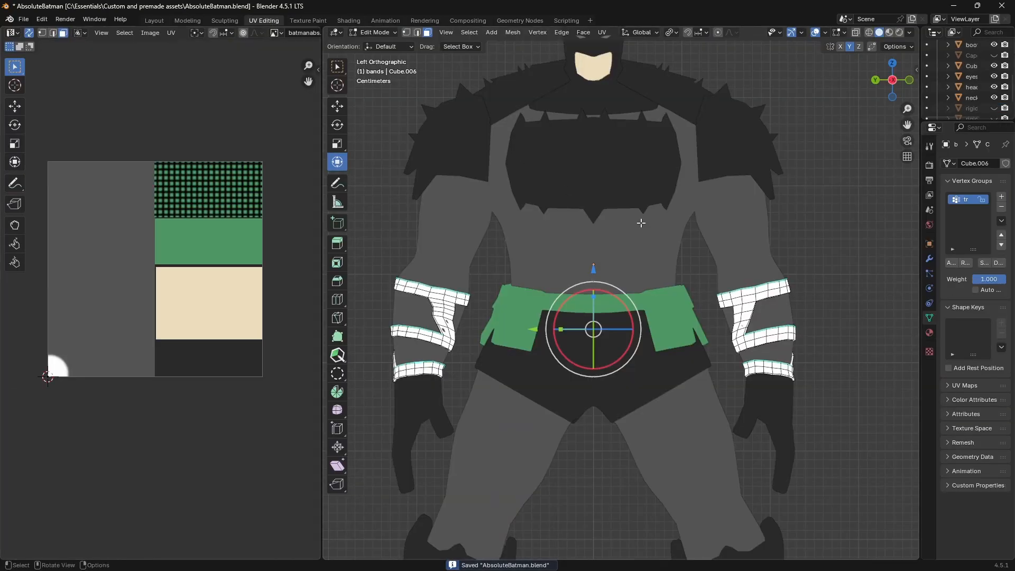
key(a)
click(602, 33)
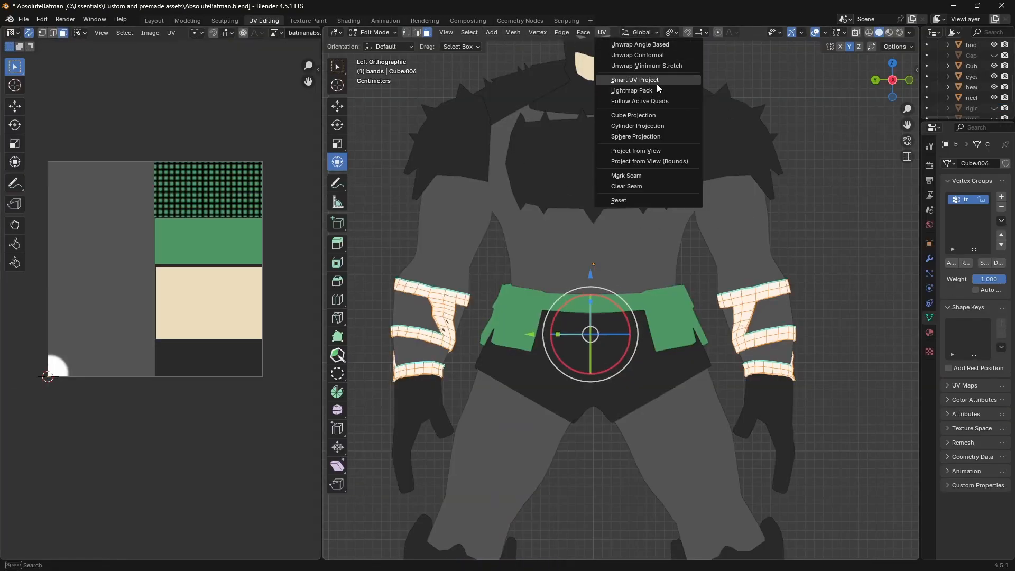
click(657, 83)
click(633, 185)
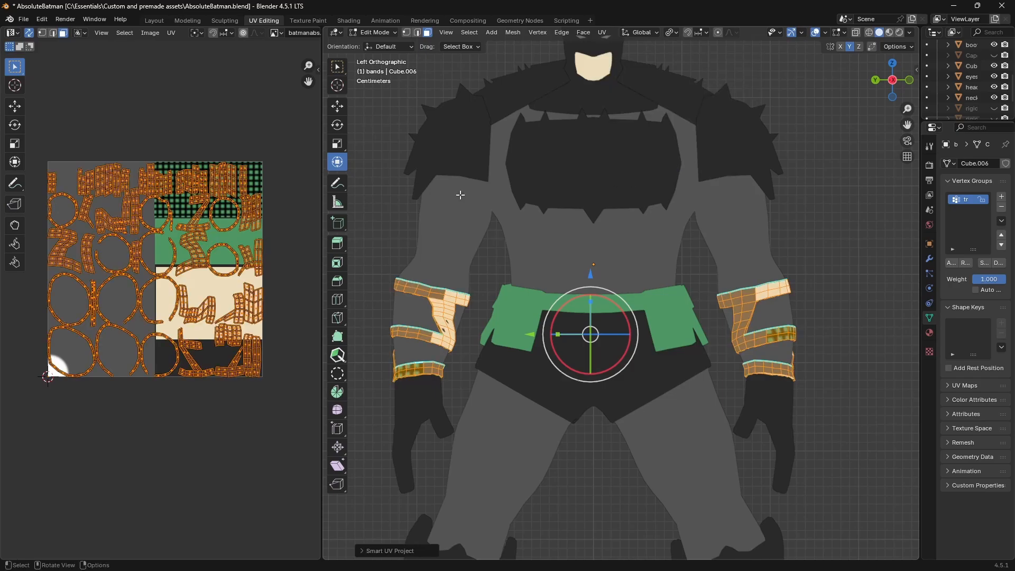
Step: Scale down the UVs of bands, place them on the texture's dark block and save the file
key(s)
click(175, 249)
key(g)
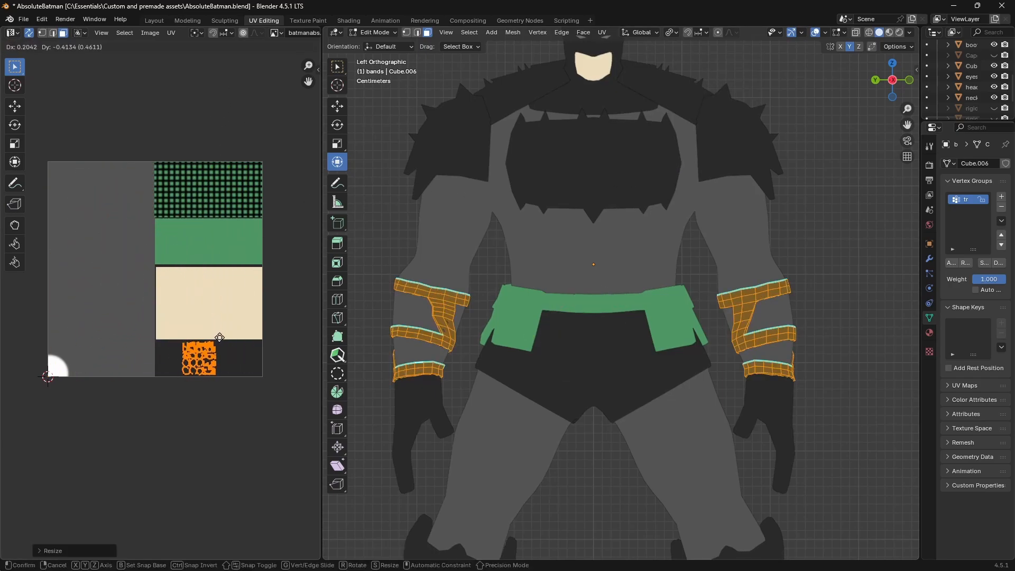
click(220, 337)
key(ctrl+s)
Step: Examine the textured Batman from the side and front, near and far, in the Layout workspace
click(154, 20)
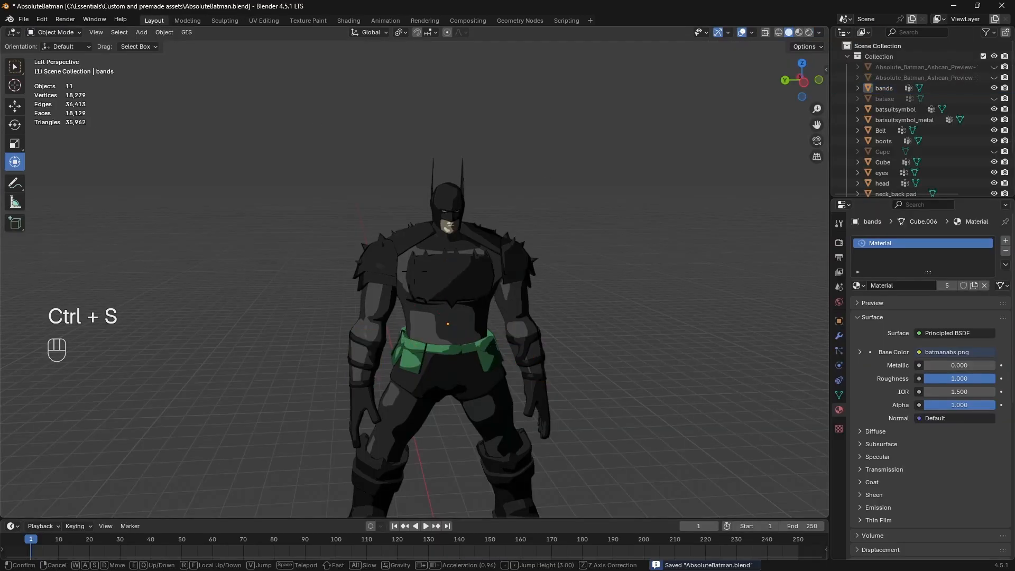
key(w)
key(w)
key(w)
key(w)
key(a)
key(a)
key(a)
key(w)
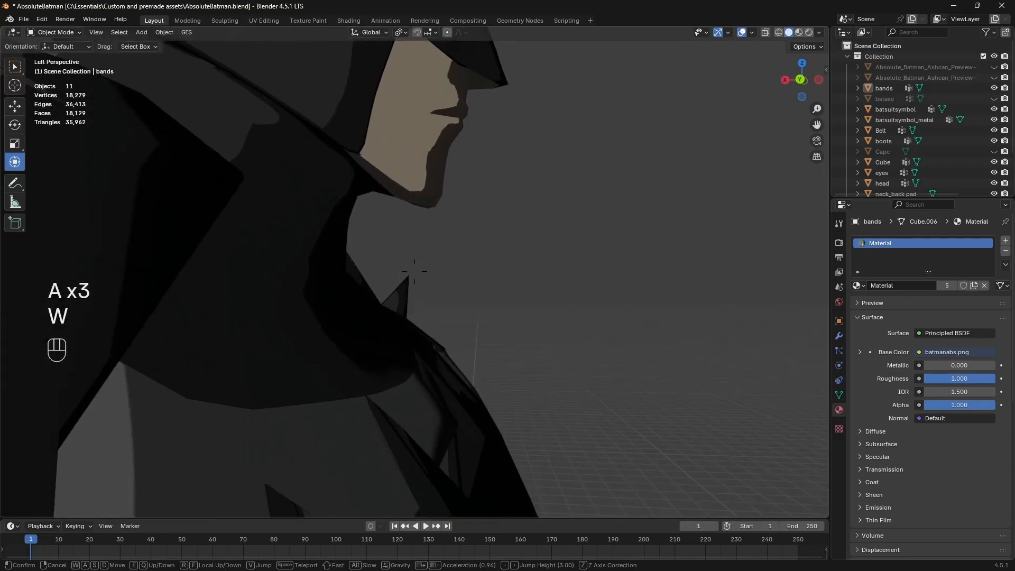
key(s)
key(s)
key(d)
key(d)
key(w)
key(s)
key(d)
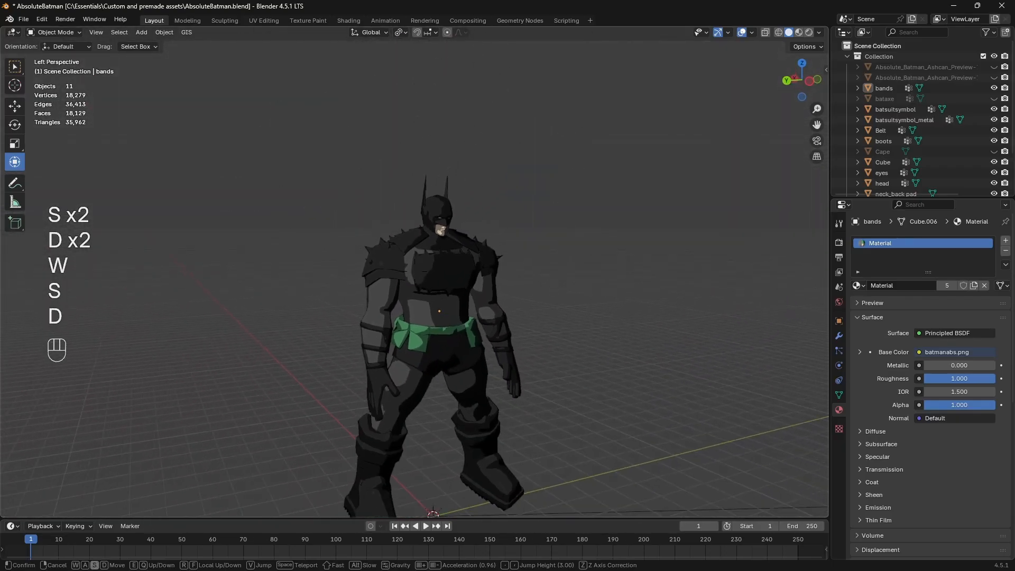
key(w)
key(w)
key(s)
key(d)
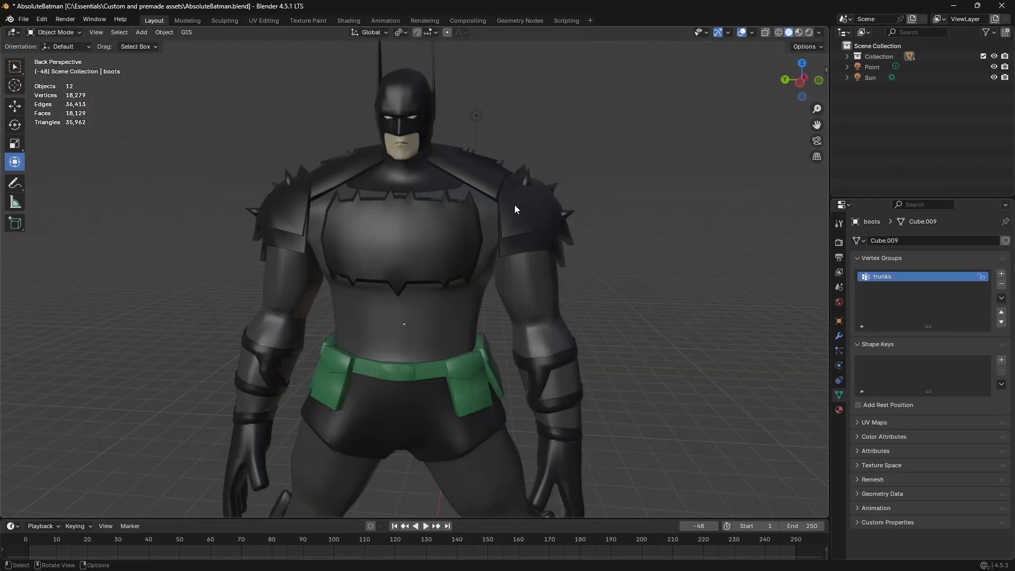
Step: Select the Cube body mesh and open it with batmanabs.png in the Texture Paint workspace
click(399, 154)
click(307, 21)
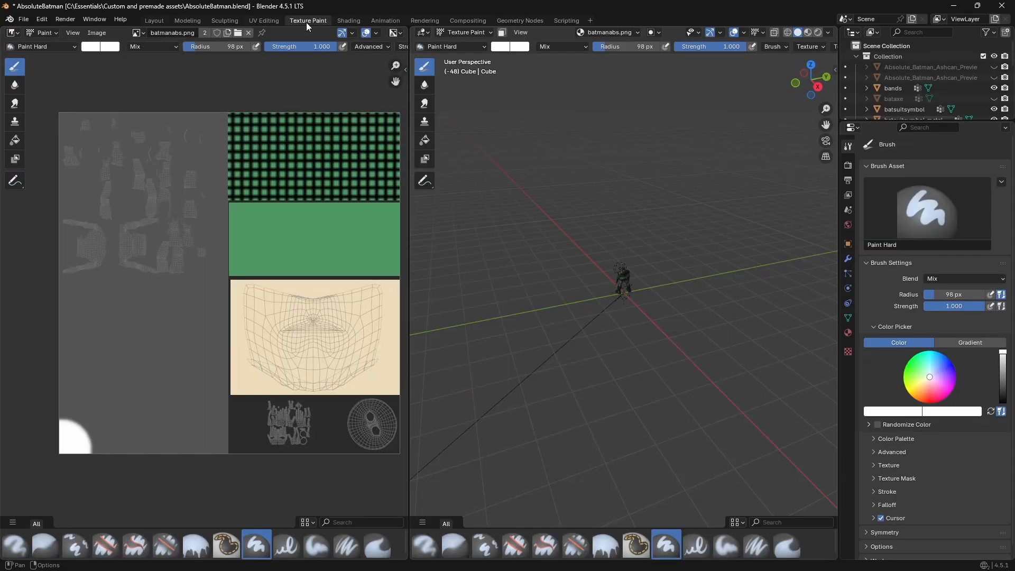
key(shift+grave)
key(w)
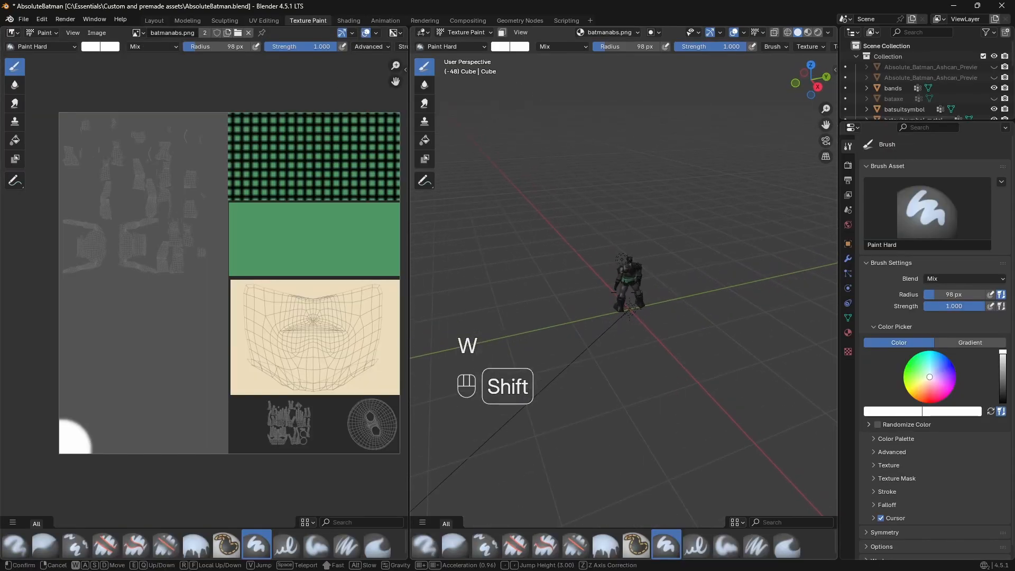
key(shift+a)
key(w)
key(s)
key(w)
key(s)
key(a)
key(w)
key(s)
key(d)
key(w)
key(a)
Step: View Batman's face close up from the Left orthographic view in the Texture Paint workspace
click(810, 83)
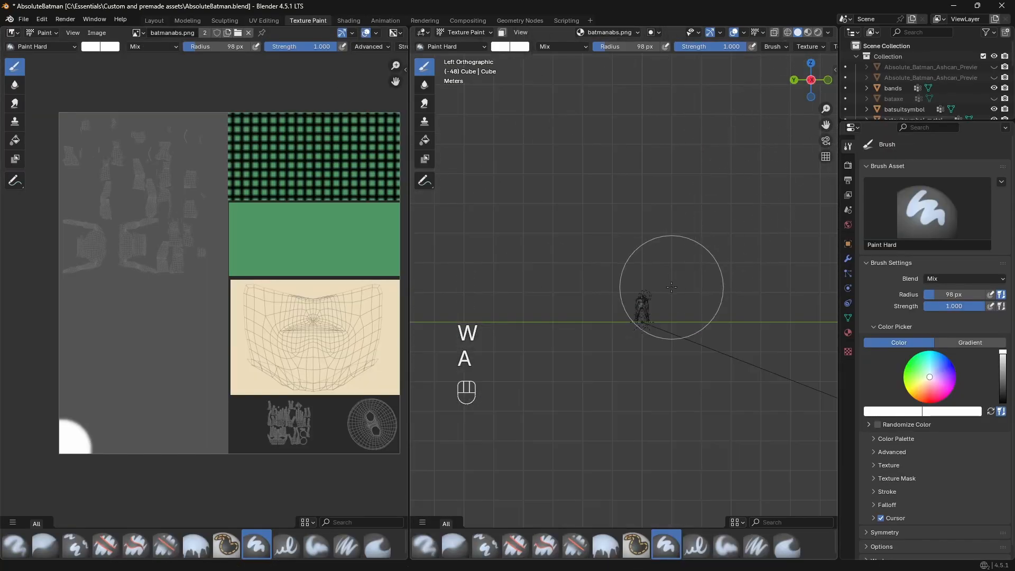
scroll(671, 287, up, 12)
drag(824, 127, 595, 63)
scroll(720, 198, up, 4)
scroll(719, 198, up, 2)
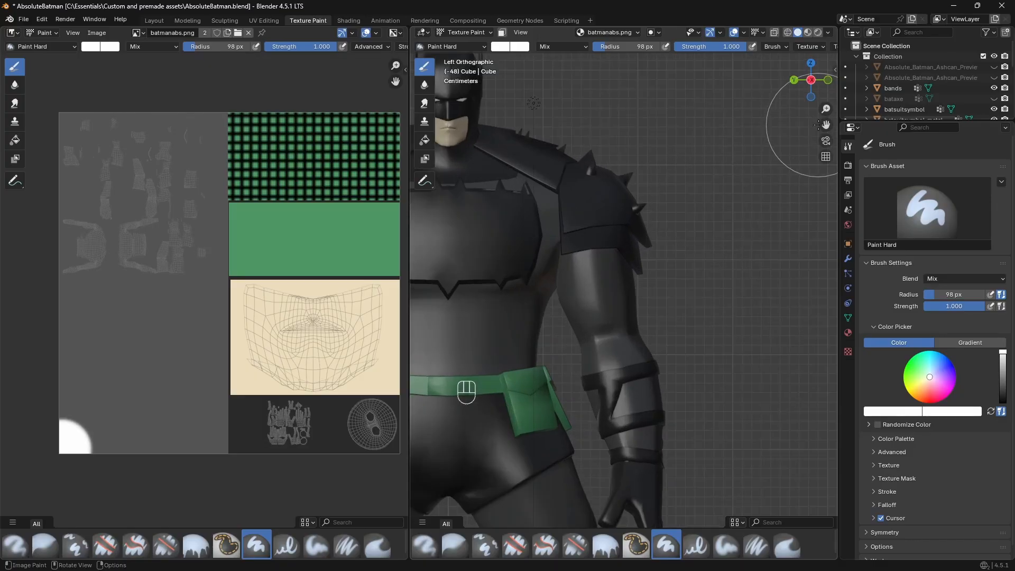
drag(824, 125, 965, 236)
scroll(779, 130, up, 4)
drag(825, 126, 875, 202)
scroll(687, 173, up, 3)
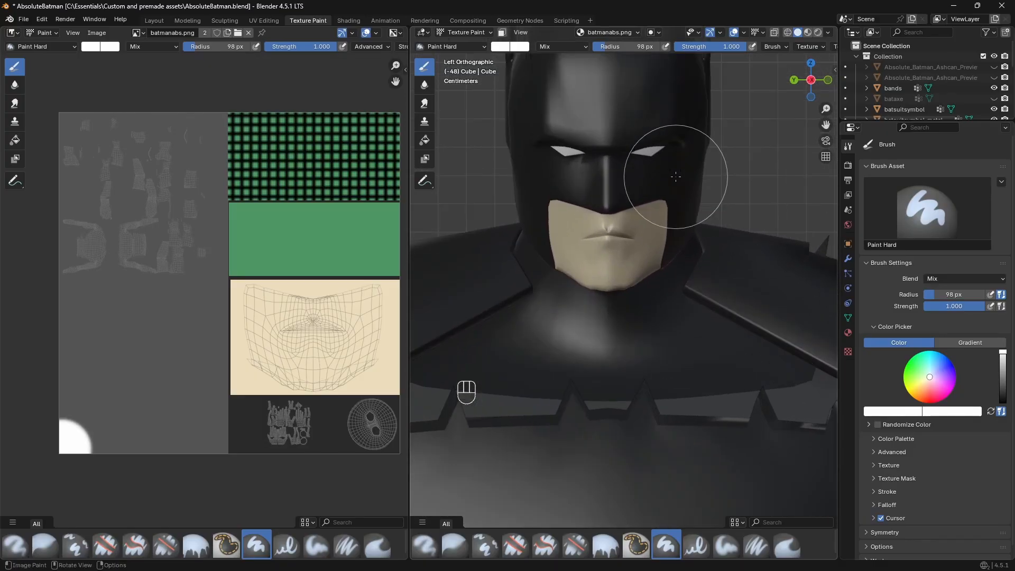
Step: Try painting white strokes over Batman's lips with a 6 px Paint Hard brush and undo them
key(f)
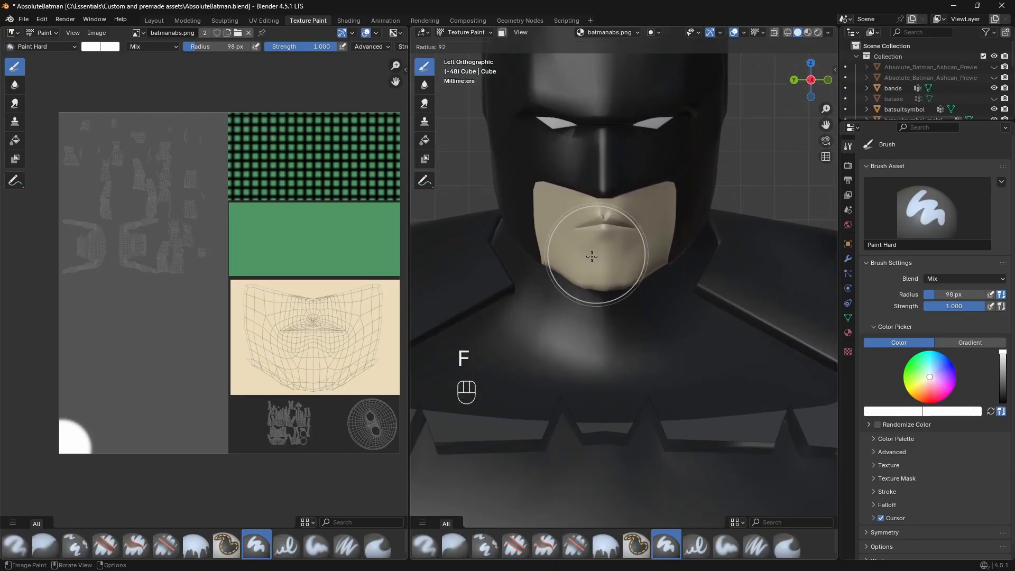
click(548, 282)
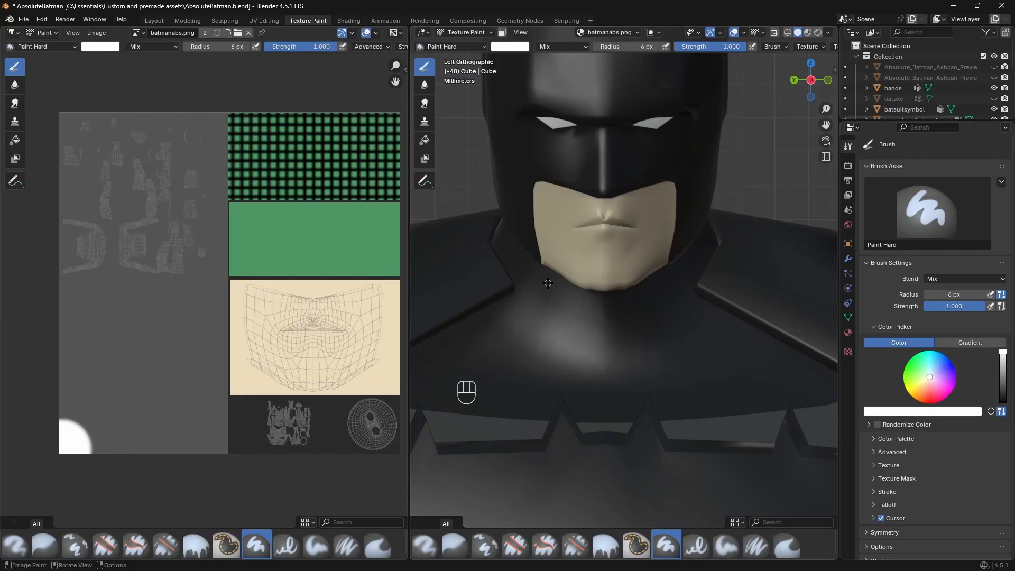
mouse_move(604, 219)
mouse_down()
mouse_move(574, 224)
mouse_move(632, 233)
mouse_up()
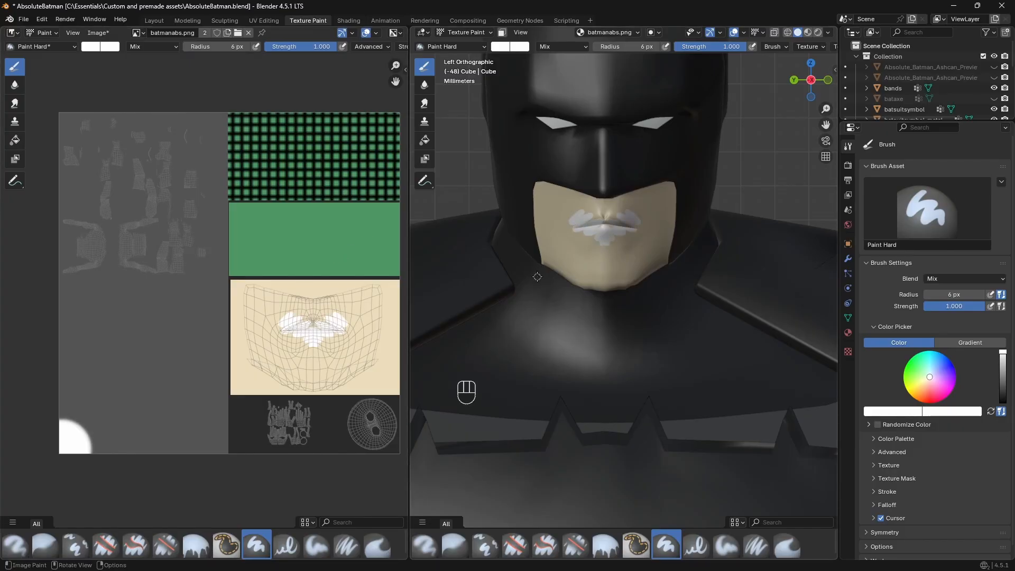
key(ctrl+z)
key(ctrl+z)
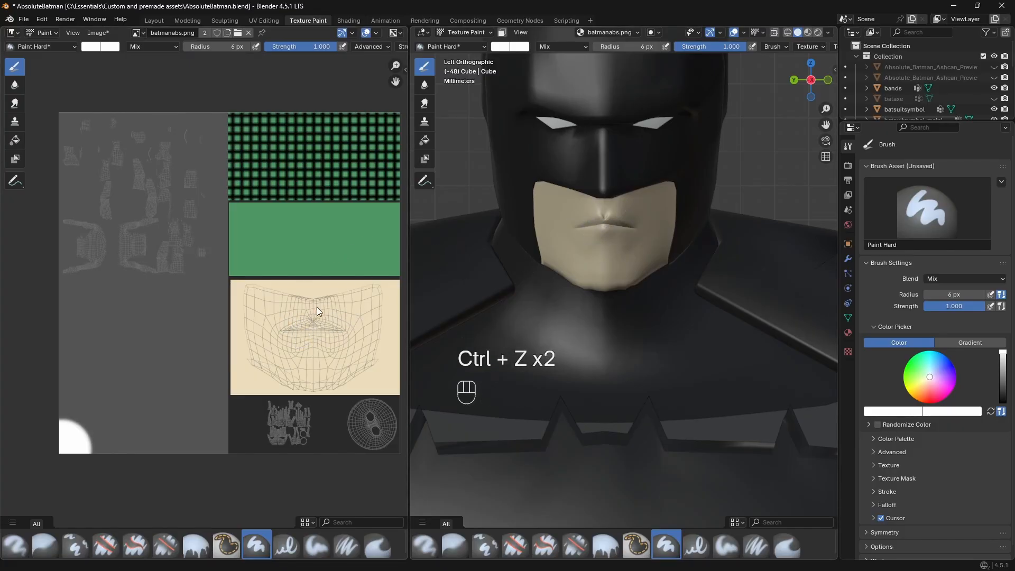
Step: Choose a muted brown brush colour and shade the upper lip on the face UVs with an 11 px Paint Soft brush
mouse_move(408, 93)
mouse_down()
mouse_move(729, 94)
mouse_move(355, 93)
mouse_move(389, 93)
mouse_up()
scroll(315, 353, up, 6)
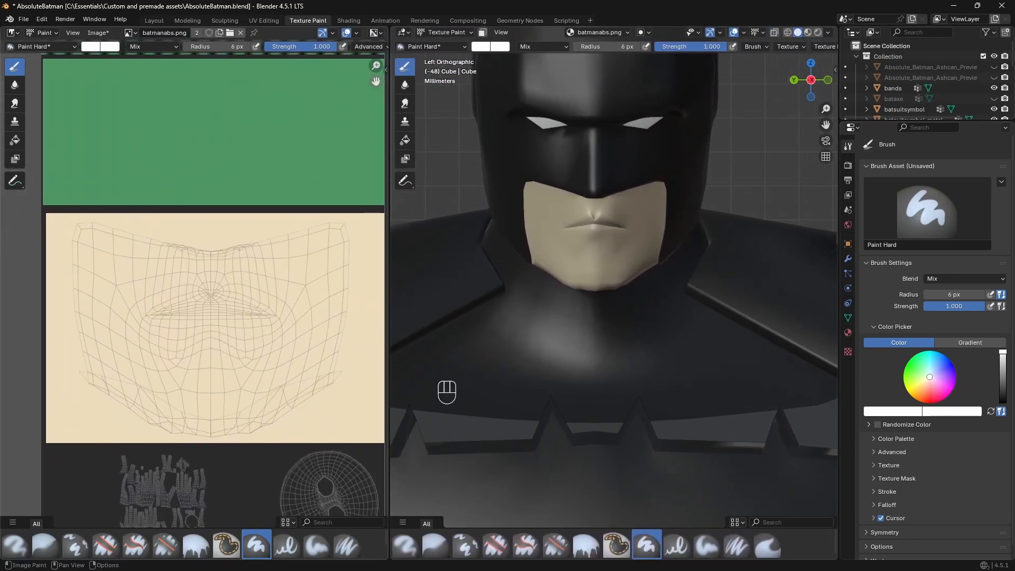
scroll(318, 242, up, 2)
drag(931, 386, 928, 390)
click(1002, 373)
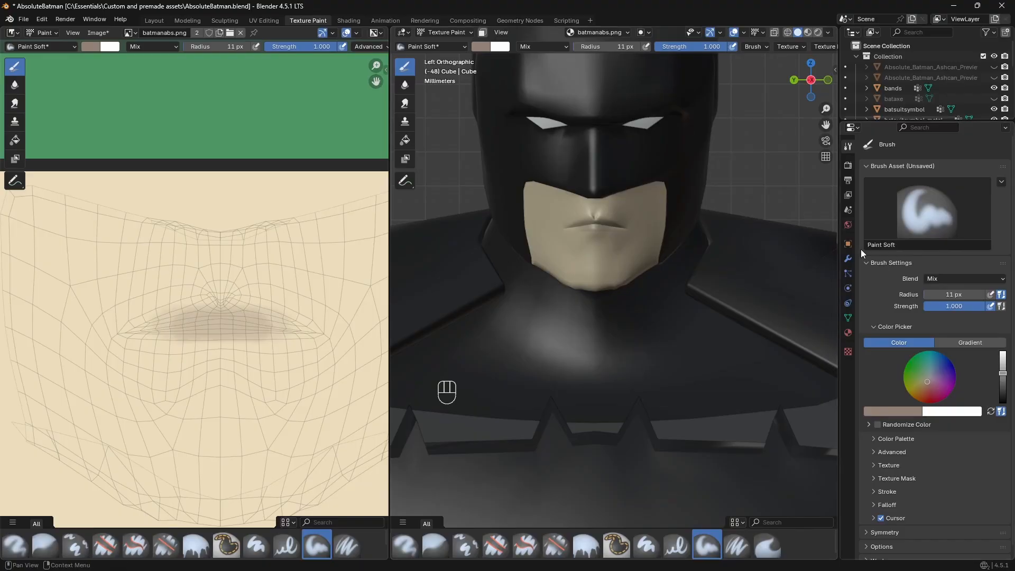
Step: Shade the abdomen with a black 21 px Paint Soft brush and compare the viewport's Studio and MatCap lighting
drag(1003, 373, 1002, 403)
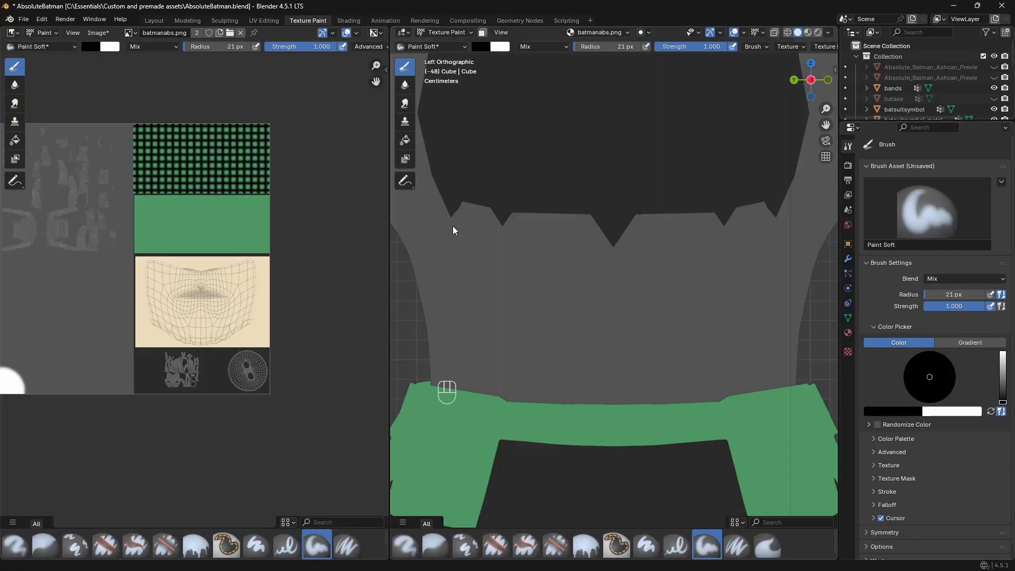
drag(545, 271, 644, 271)
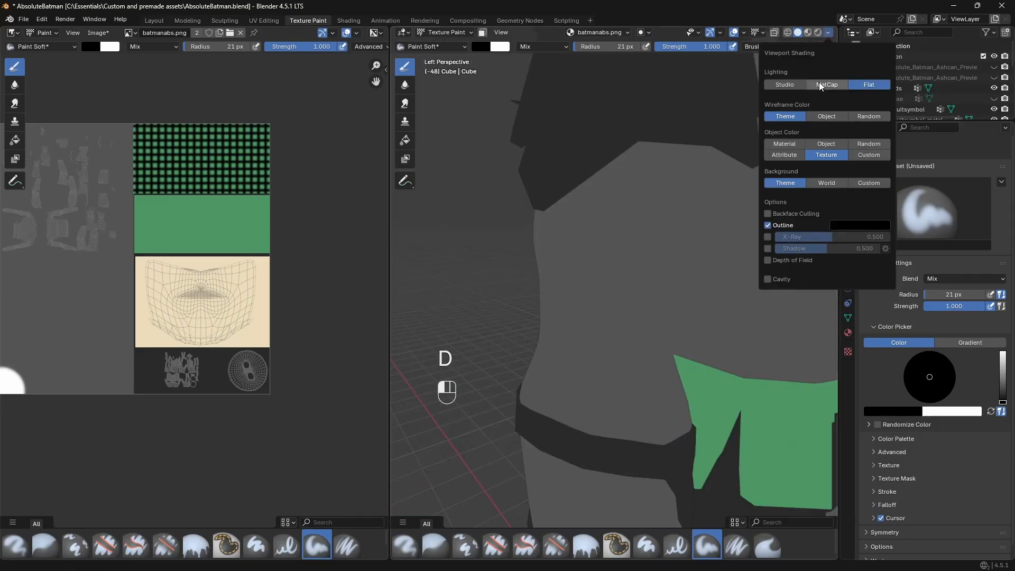
click(804, 84)
click(823, 82)
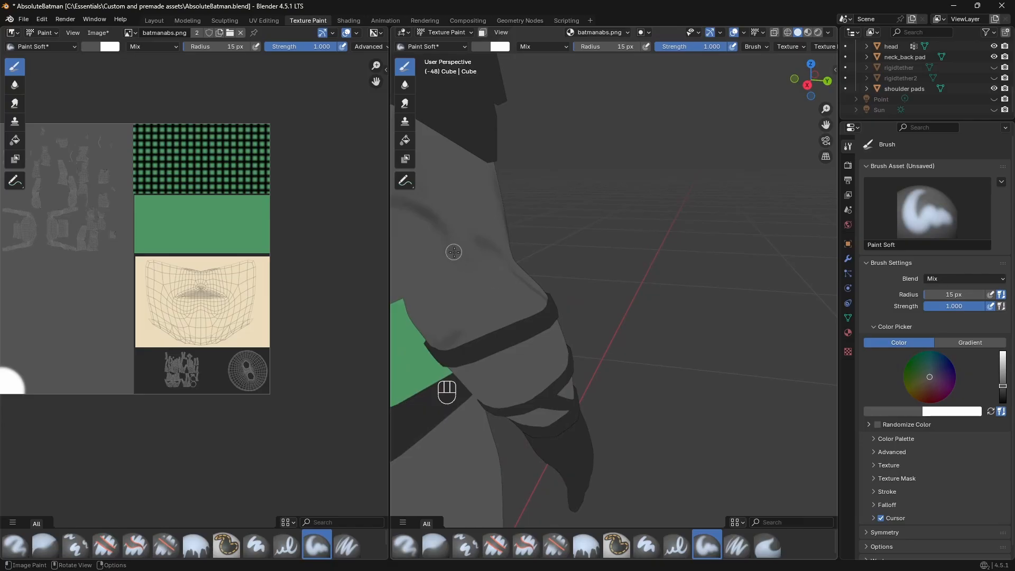
Step: Examine the painted shading on Batman's arms, legs, back and torso by walking around the model
right_drag(480, 165, 614, 293)
key(s)
key(a)
key(w)
key(w)
key(w)
key(w)
key(w)
key(w)
key(w)
key(w)
key(w)
key(w)
key(w)
key(s)
key(a)
key(d)
key(w)
key(s)
key(a)
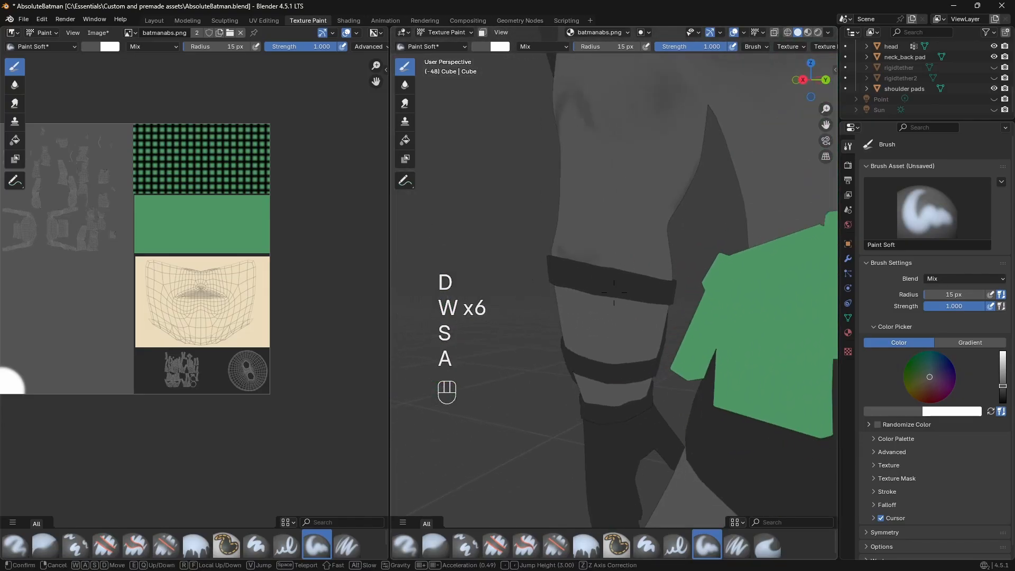
key(a)
key(s)
key(w)
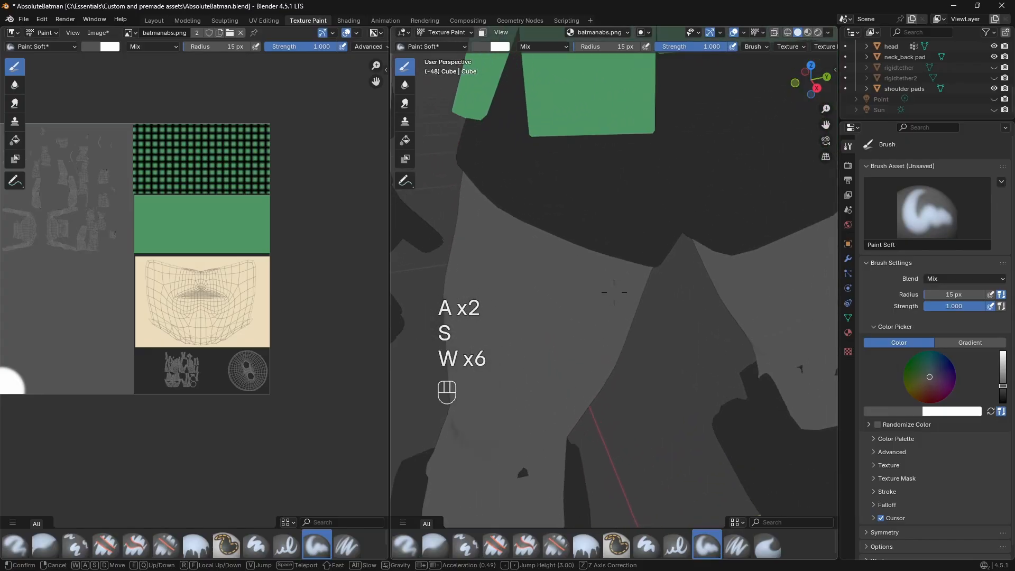
key(d)
key(s)
key(w)
key(w)
key(w)
key(w)
key(w)
key(w)
key(w)
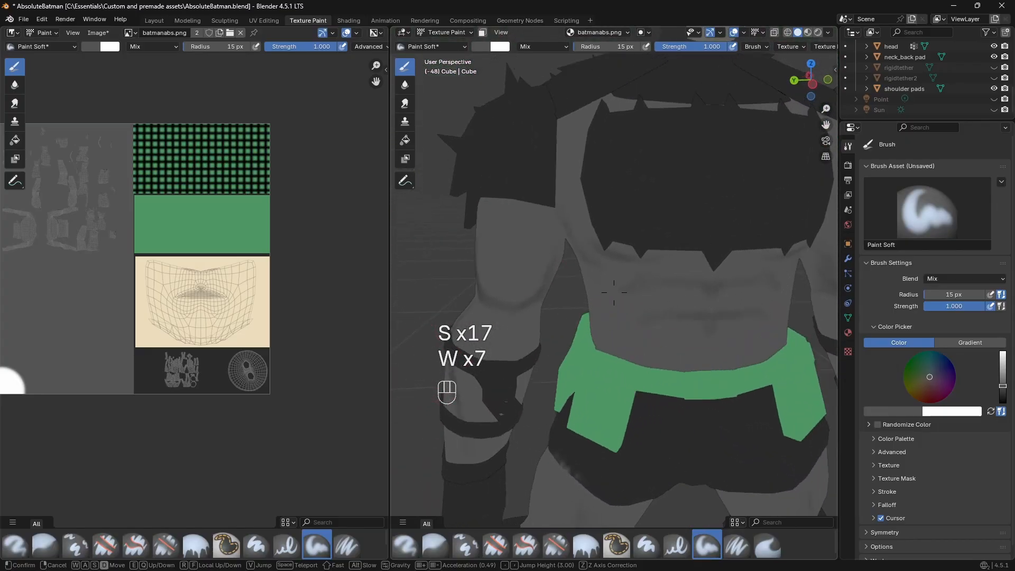
key(s)
key(w)
key(w)
key(w)
key(a)
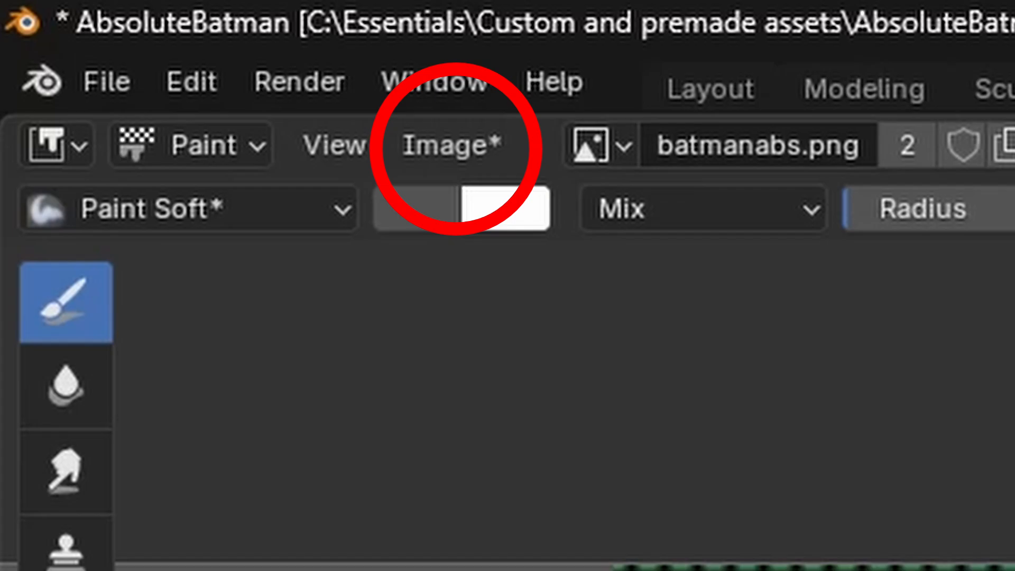
Step: Save the painted texture changes
key(ctrl+s)
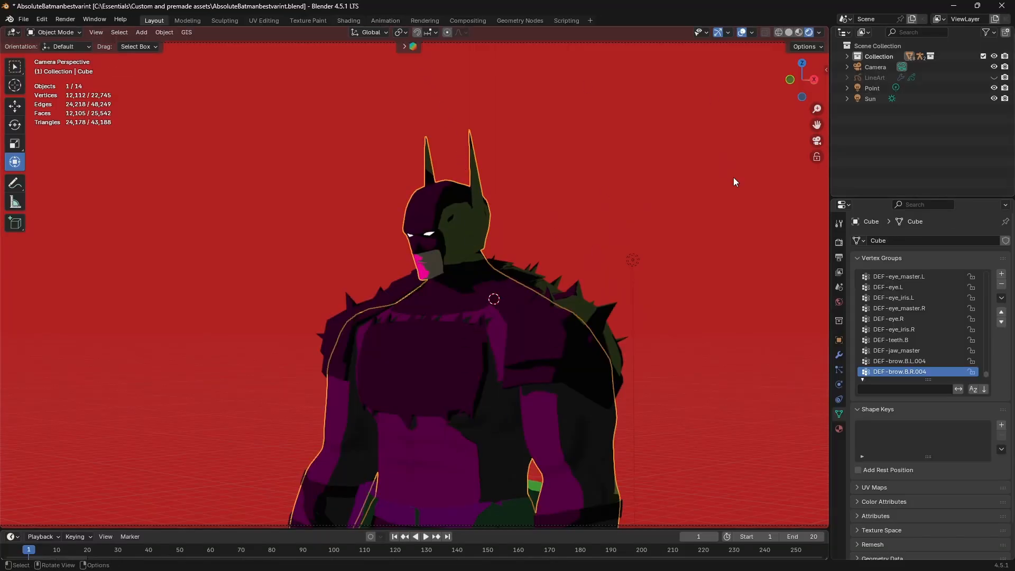
Step: Move the Point light slightly farther from Batman and adjust the Sun light's magenta colour
click(692, 211)
click(876, 89)
drag(635, 257, 666, 255)
click(875, 99)
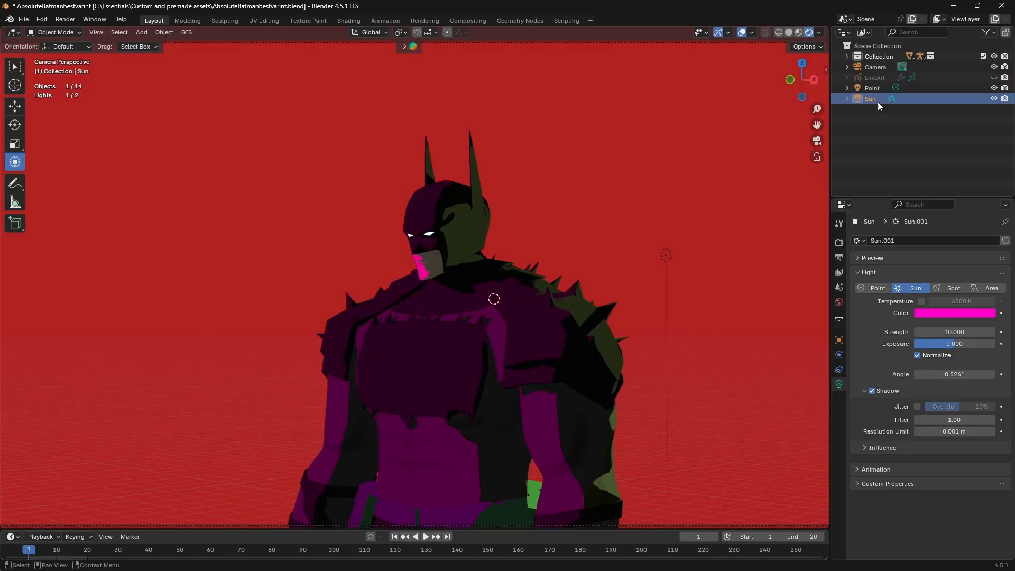
click(959, 313)
mouse_move(968, 216)
mouse_down()
mouse_move(924, 193)
mouse_move(965, 169)
mouse_move(927, 170)
mouse_move(929, 212)
mouse_move(965, 217)
mouse_up()
Step: Select the Cube body and examine its Toon node tree and the model in the Shading workspace
click(482, 451)
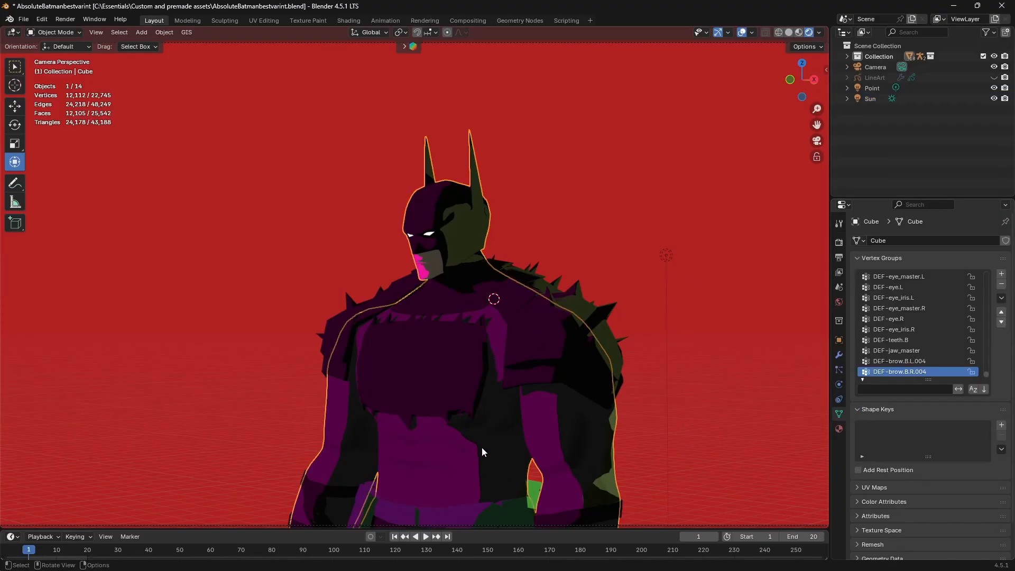
click(349, 21)
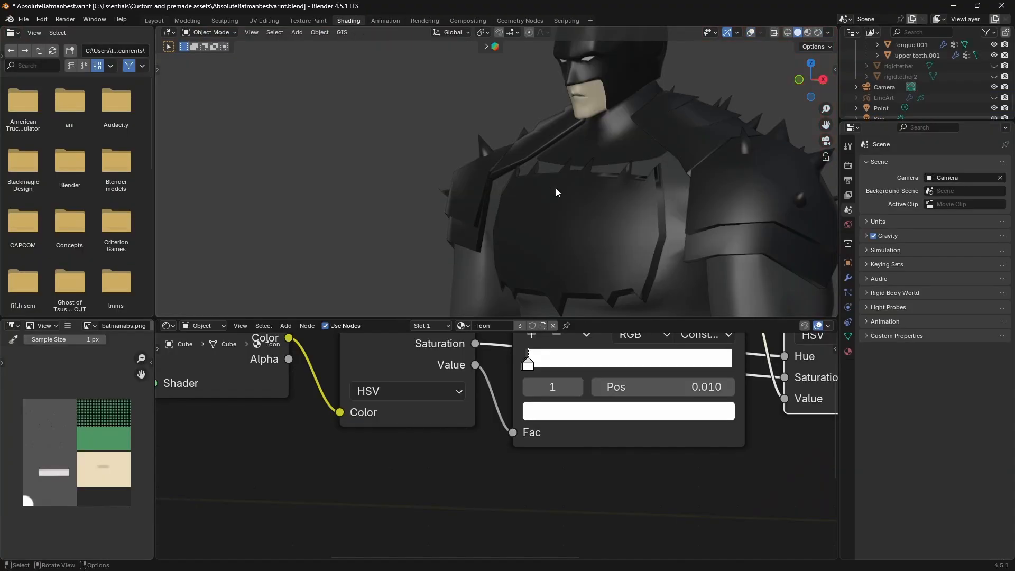
scroll(454, 427, down, 8)
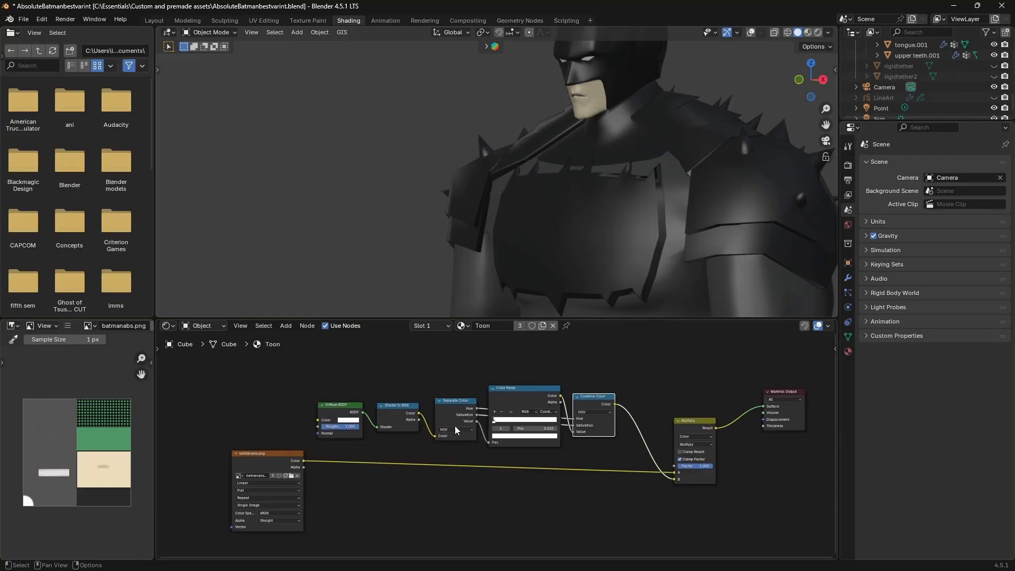
scroll(827, 125, down, 5)
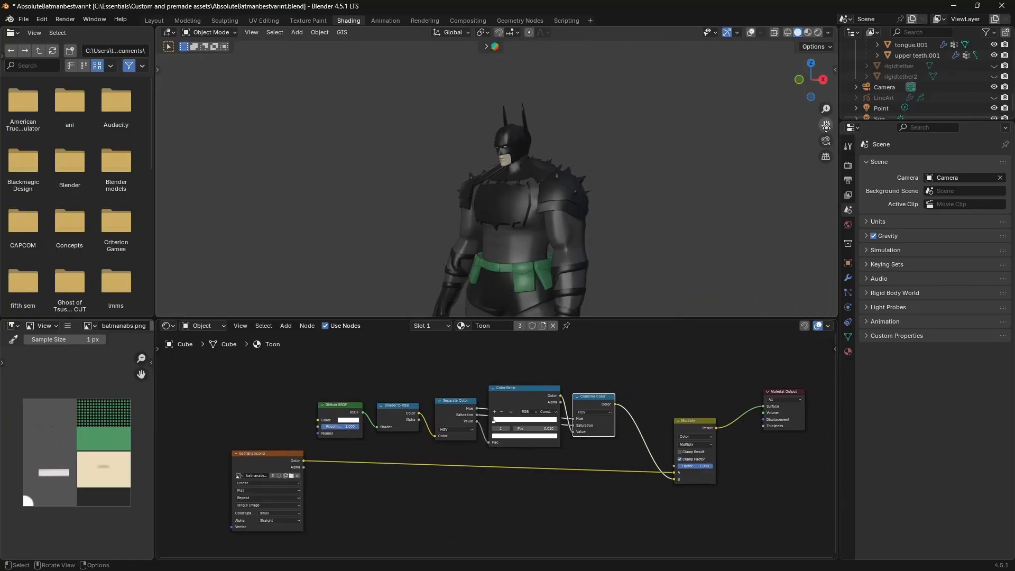
scroll(827, 125, up, 8)
scroll(588, 144, down, 5)
scroll(589, 144, up, 3)
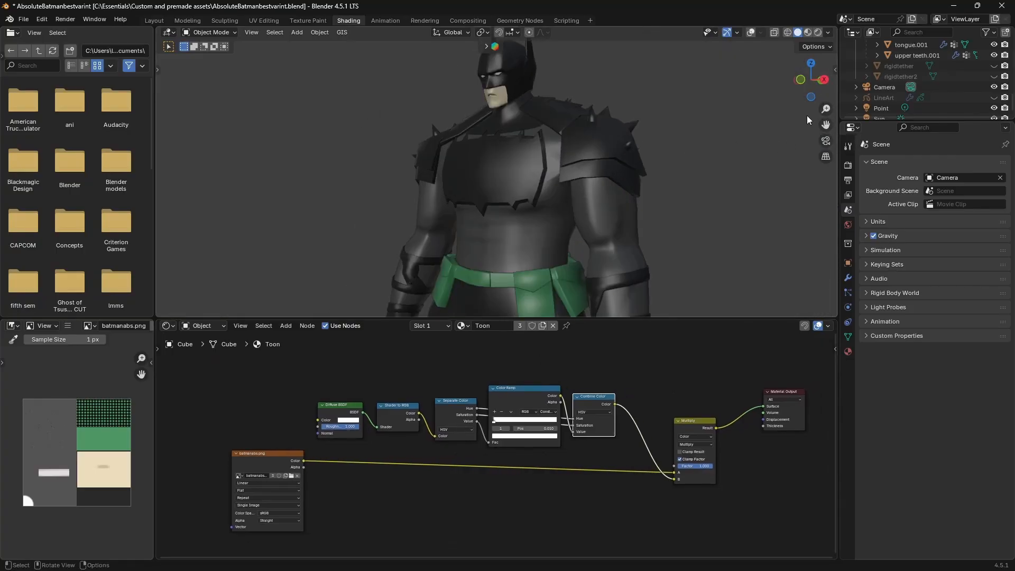
Step: Show the model in Rendered shading through the camera and enlarge the shader node area
click(818, 32)
click(826, 141)
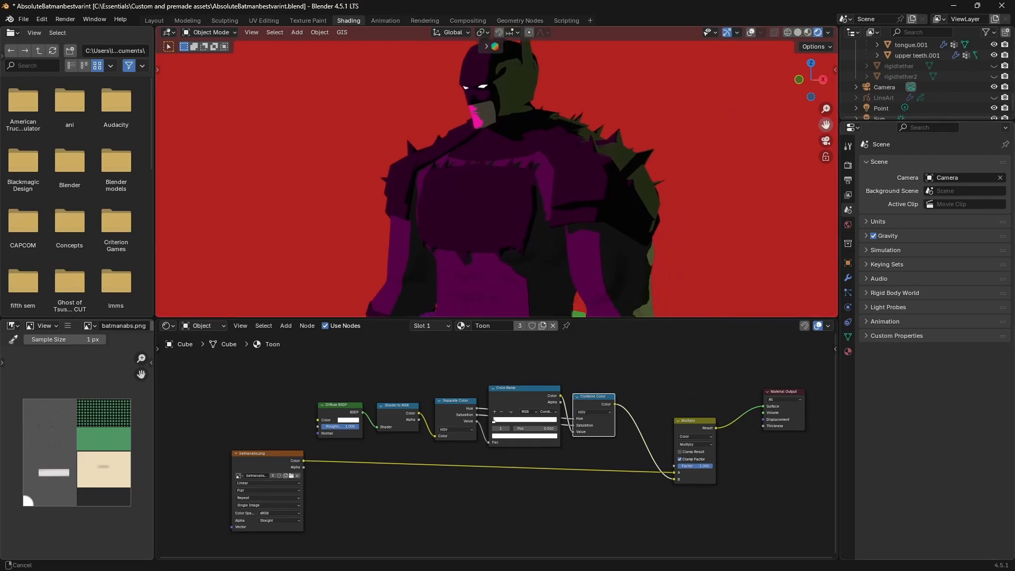
drag(527, 319, 650, 257)
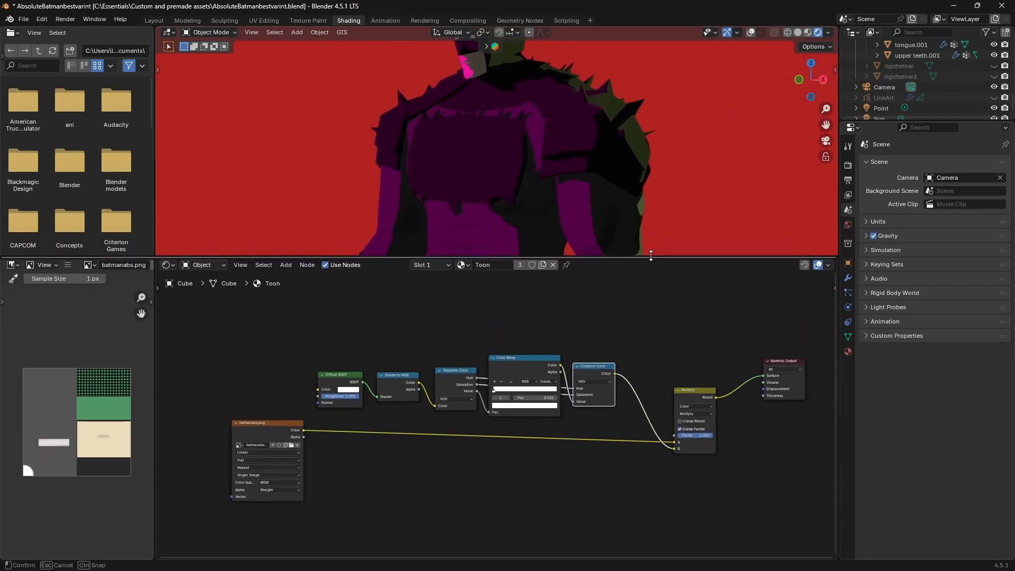
click(822, 141)
click(822, 140)
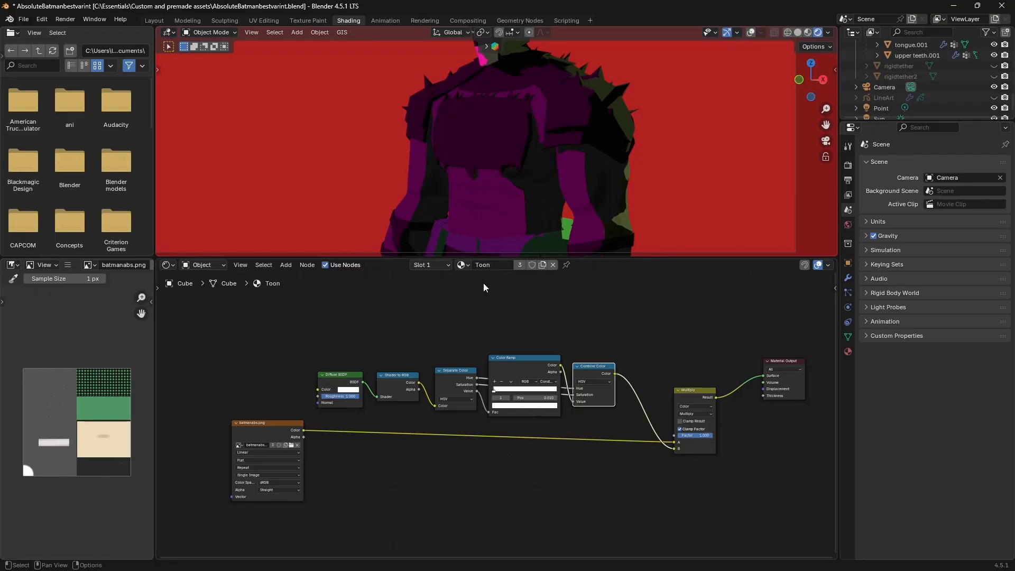
Step: Unlink the Toon material from the Cube body and compare the model in Solid and Rendered shading
click(553, 265)
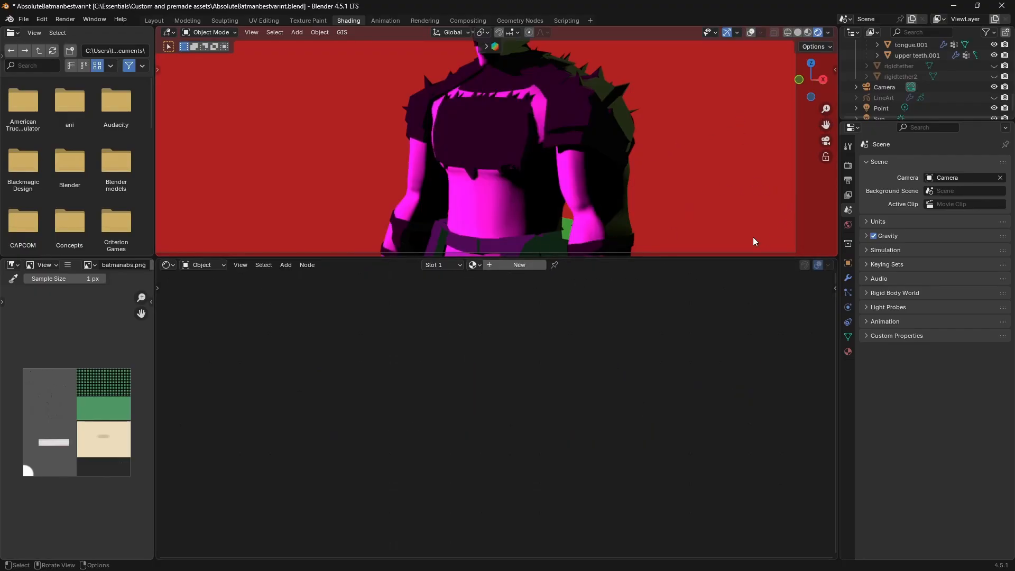
click(818, 32)
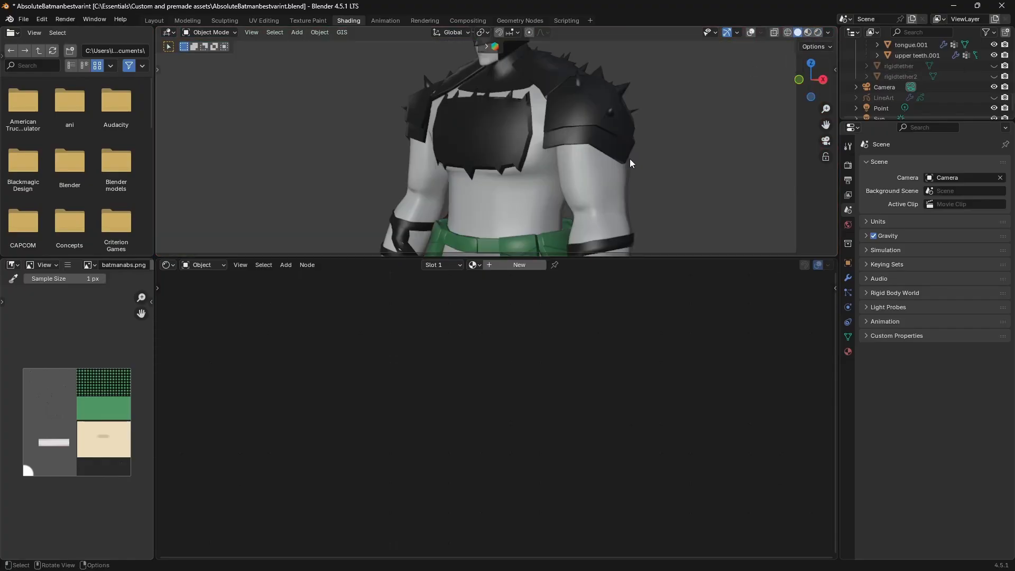
click(821, 33)
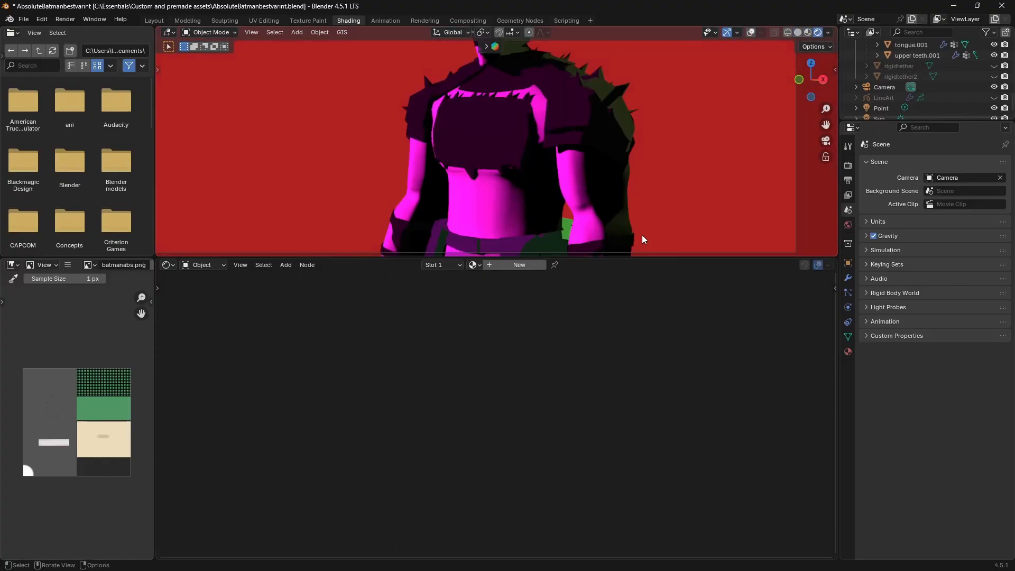
Step: Create a new material named Roughtoon on the Cube body
double_click(490, 264)
text(Roughtoon)
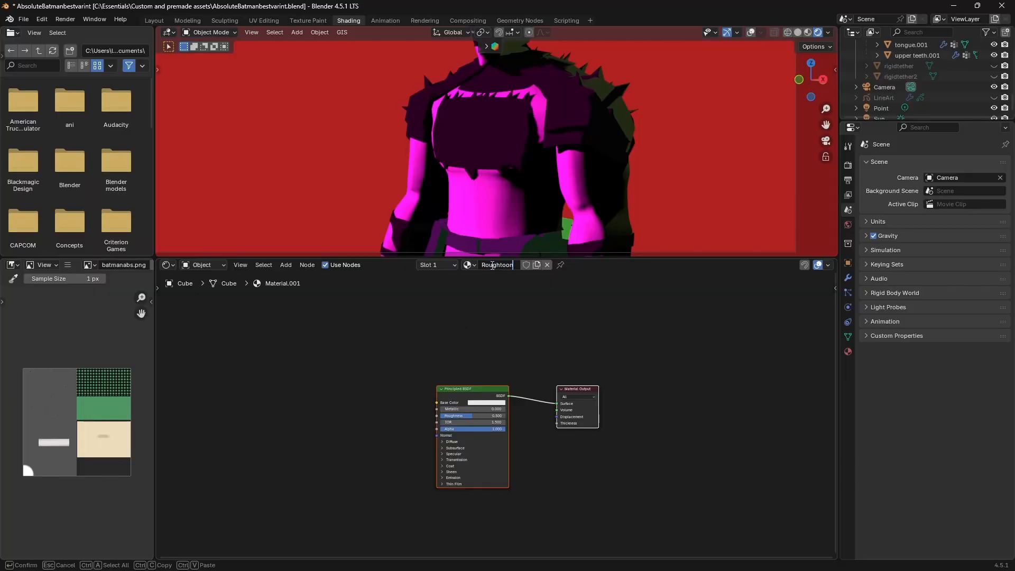
key(Return)
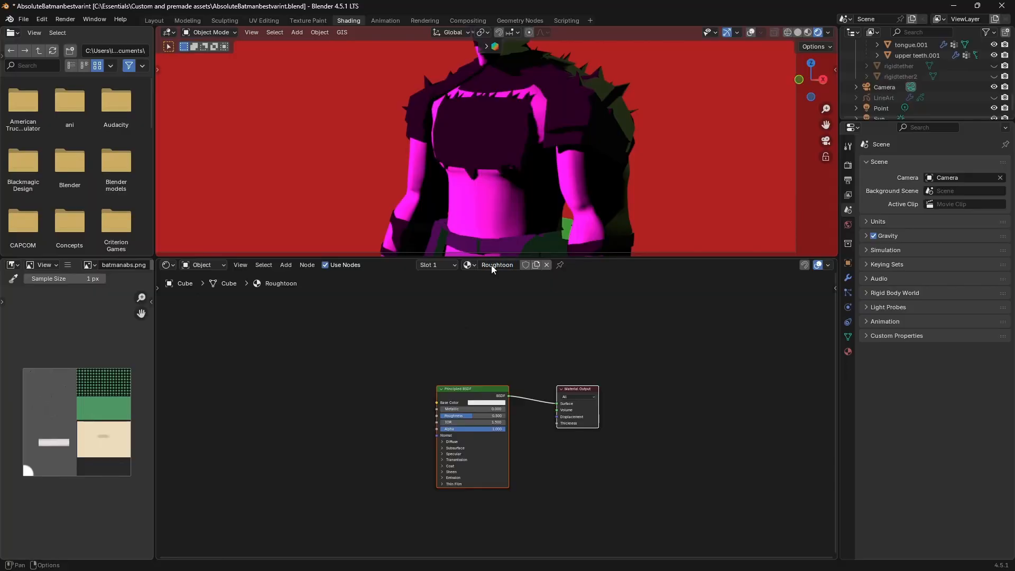
Step: Replace the Principled BSDF node with a Diffuse BSDF node placed well to the left of the Material Output
click(462, 388)
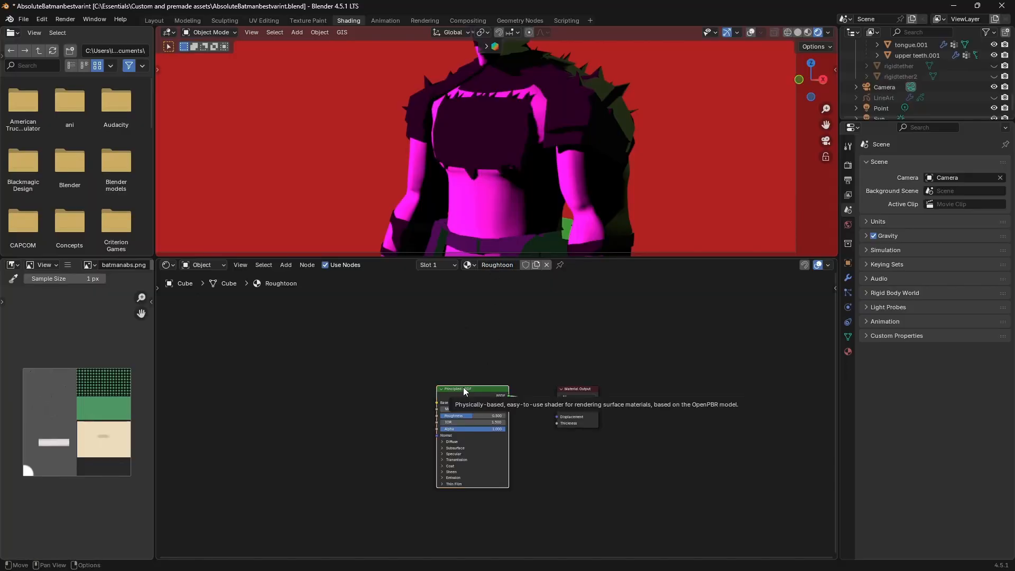
key(x)
right_click(413, 392)
mouse_move(413, 391)
mouse_move(490, 408)
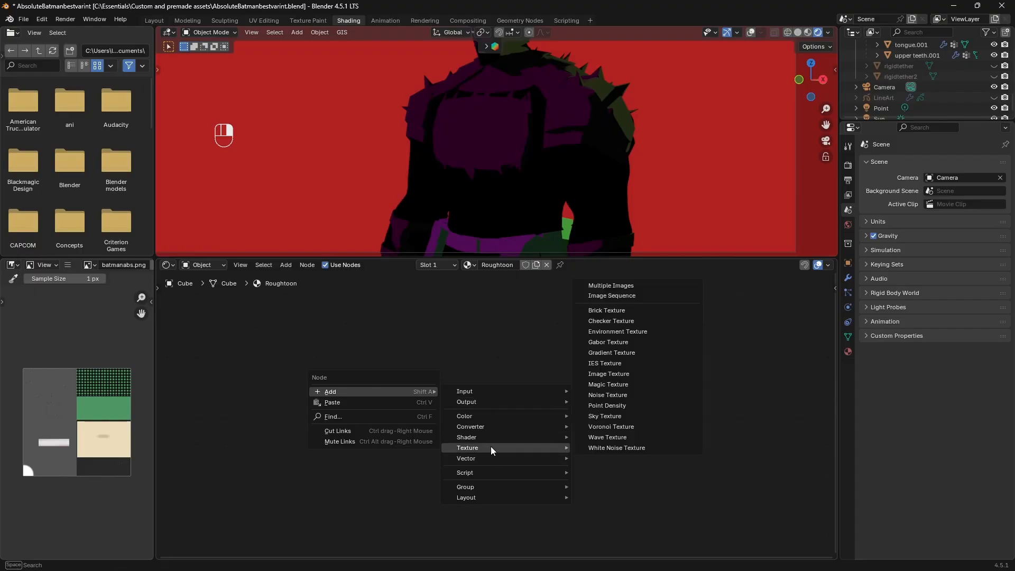
text(diff)
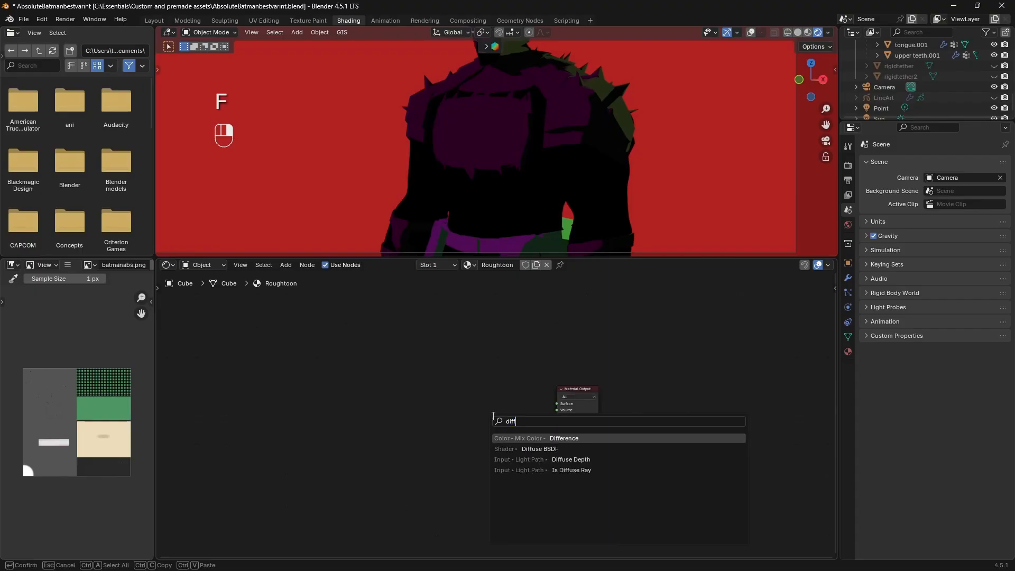
key(Return)
click(299, 376)
scroll(364, 396, up, 3)
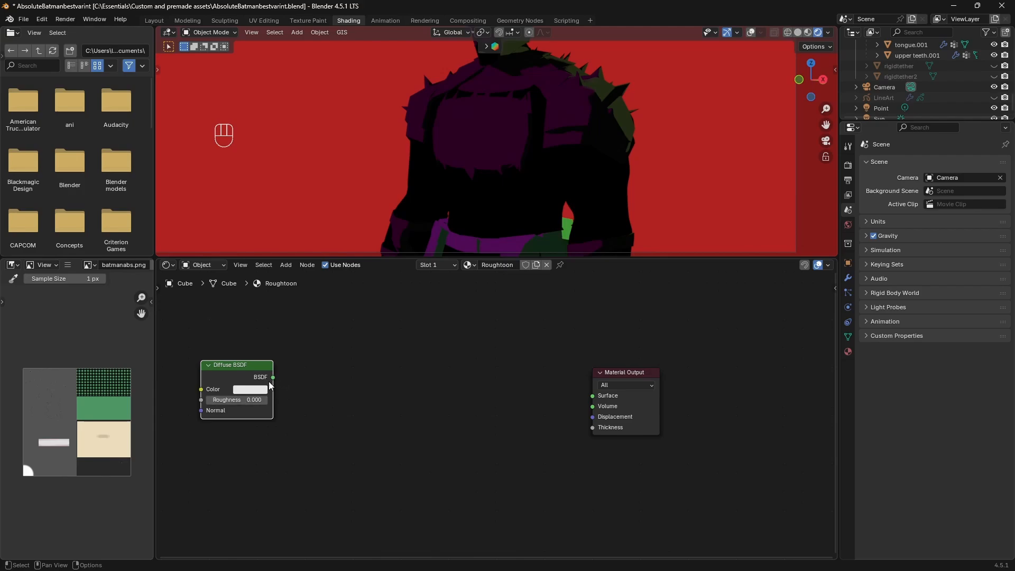
Step: Add an Image Texture node below the Diffuse BSDF and move the Material Output farther right to make room
right_click(351, 380)
mouse_move(370, 380)
mouse_move(462, 393)
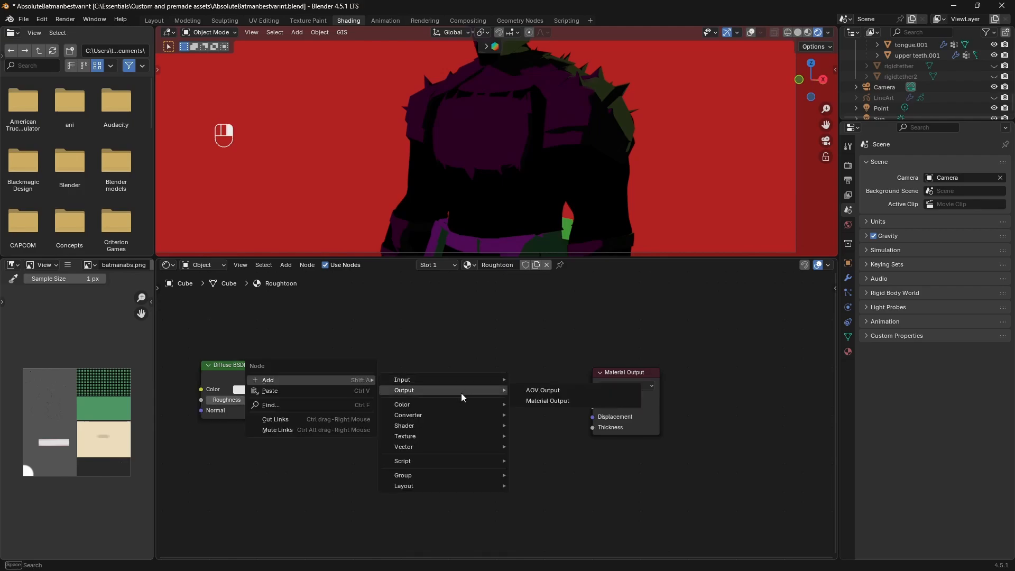
text(image)
key(Return)
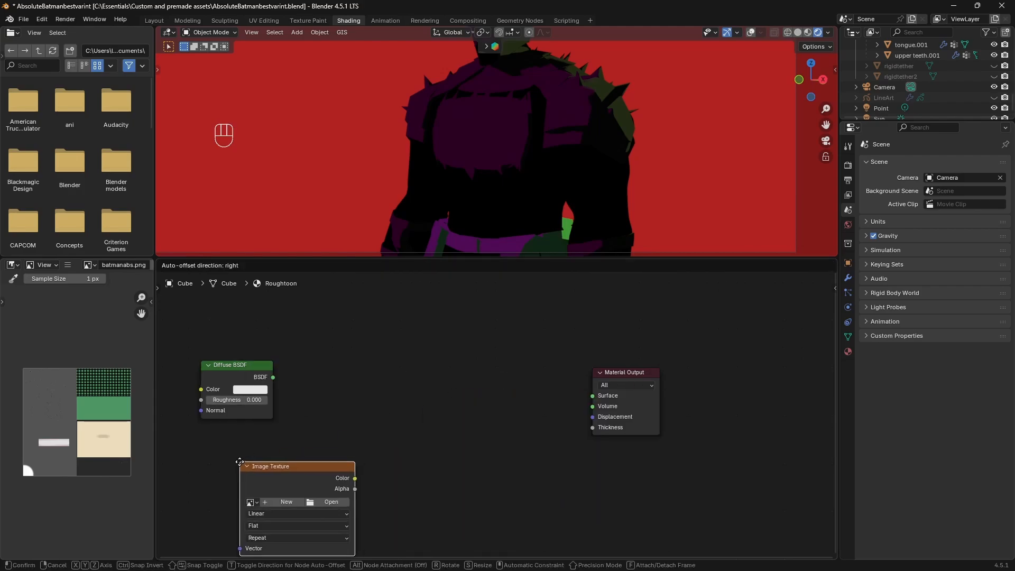
click(188, 446)
drag(629, 372, 753, 352)
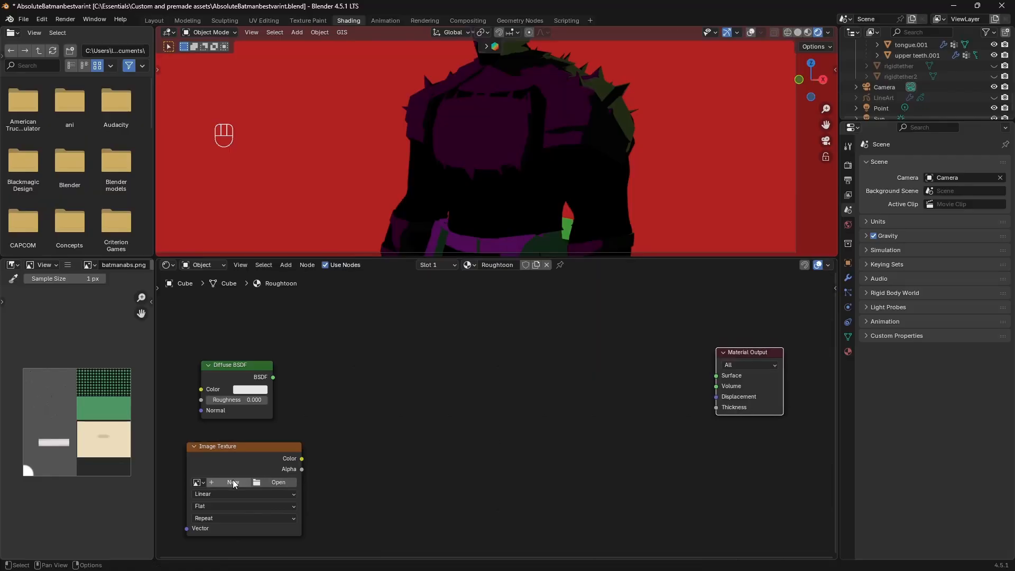
Step: Load batmanabs.png into the Image Texture node and shift the node slightly left
click(198, 482)
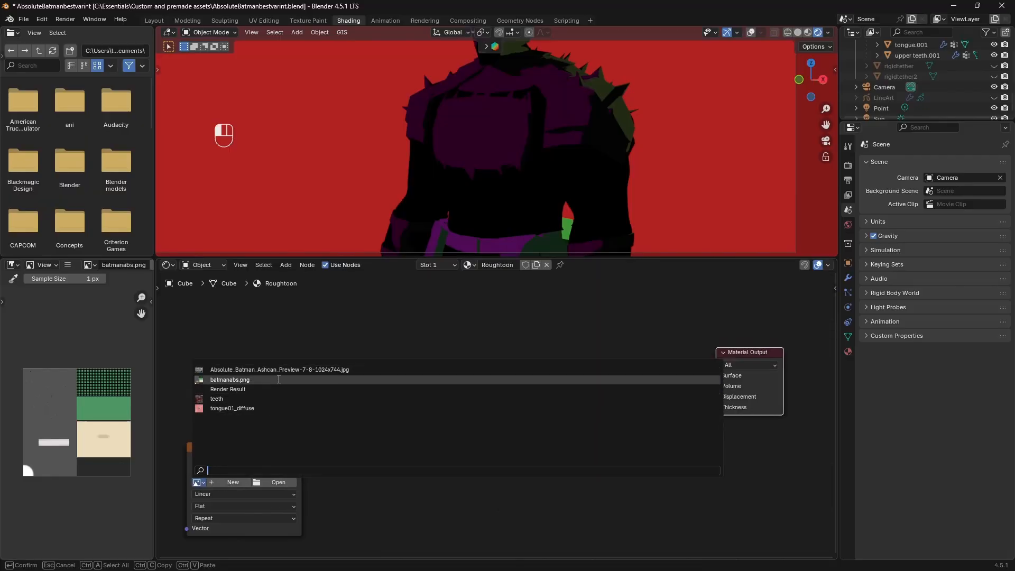
click(230, 379)
drag(255, 447, 241, 445)
Step: Add a Shader to RGB node fed by the Diffuse BSDF output
drag(273, 377, 424, 388)
click(369, 431)
click(356, 433)
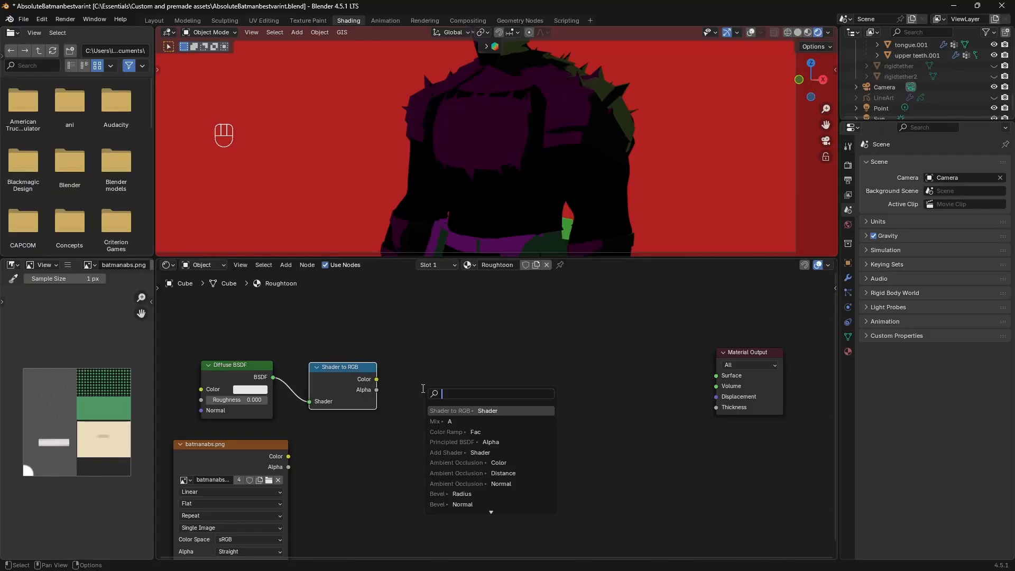
Step: Add a Separate Color node fed by the Shader to RGB color and set its mode to HSV
text(sep)
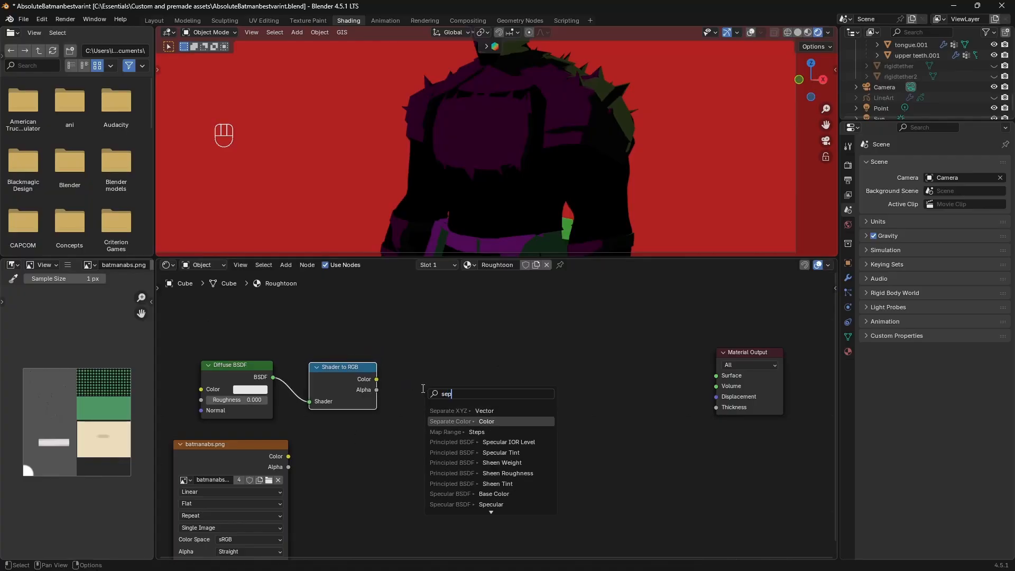
key(Return)
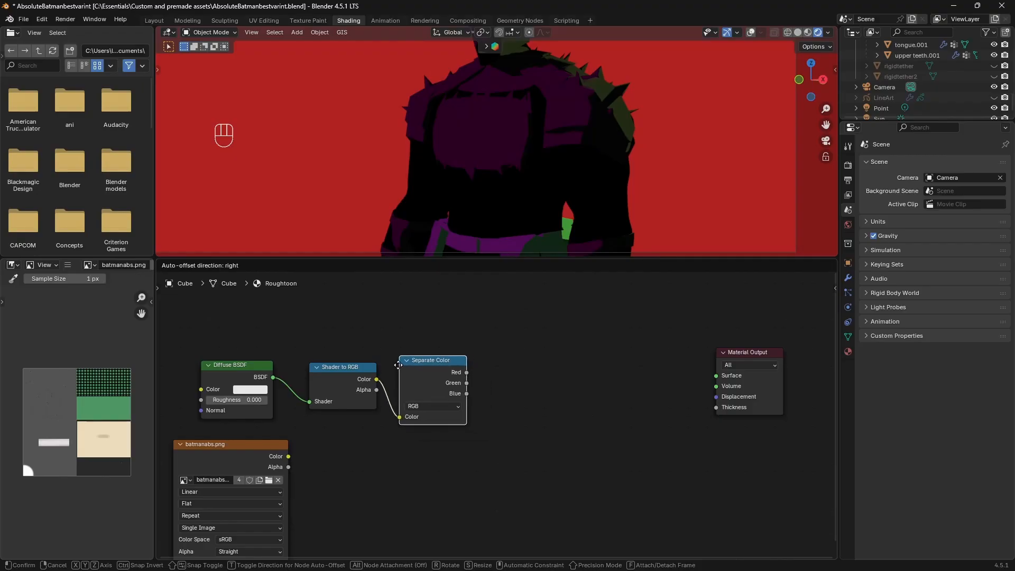
click(397, 363)
drag(346, 367, 338, 360)
click(418, 403)
click(429, 436)
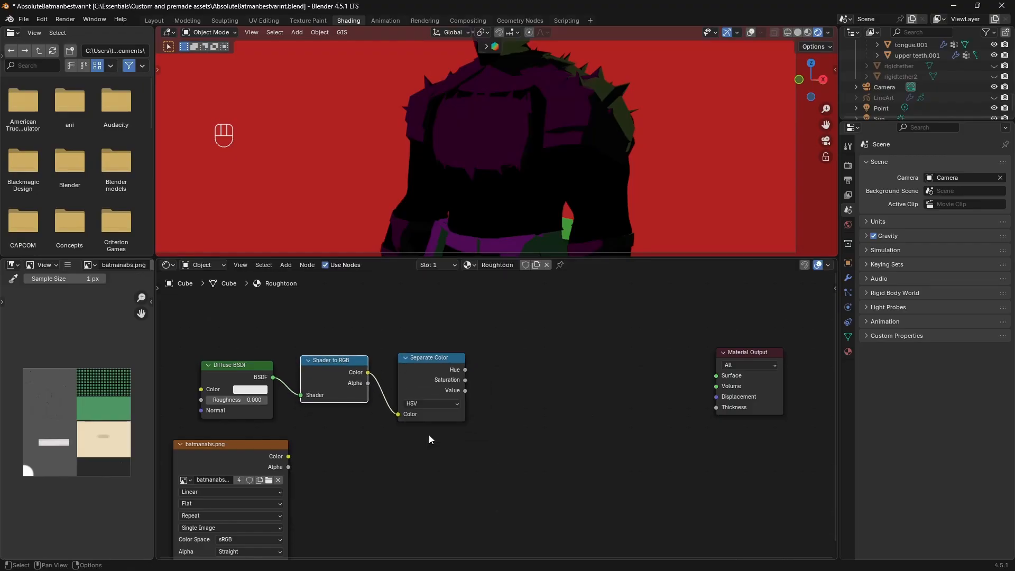
Step: Add an HSV Combine Color node receiving Hue and Saturation from Separate Color, and move the Material Output farther right
drag(464, 369, 506, 371)
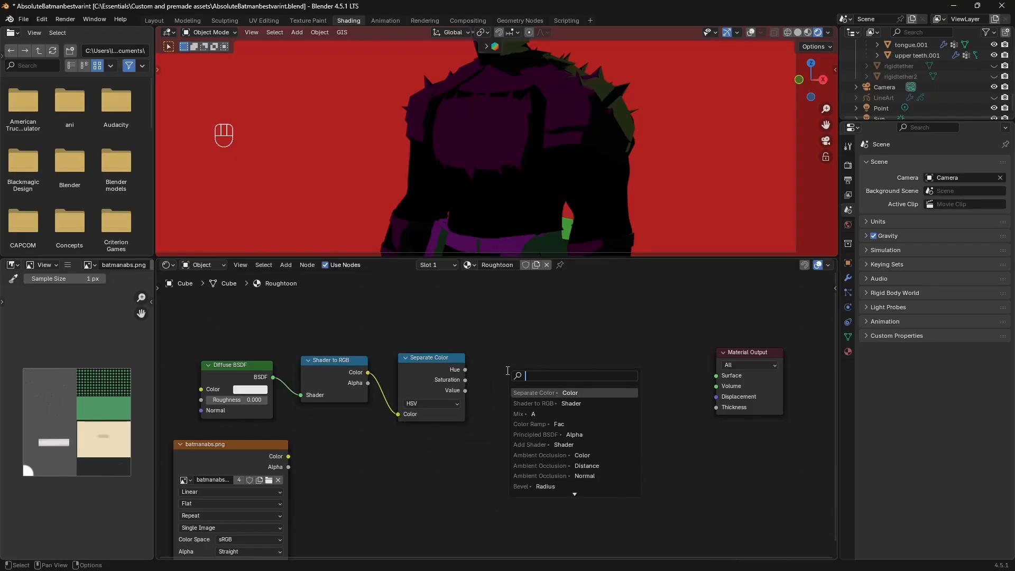
text(combi)
key(Return)
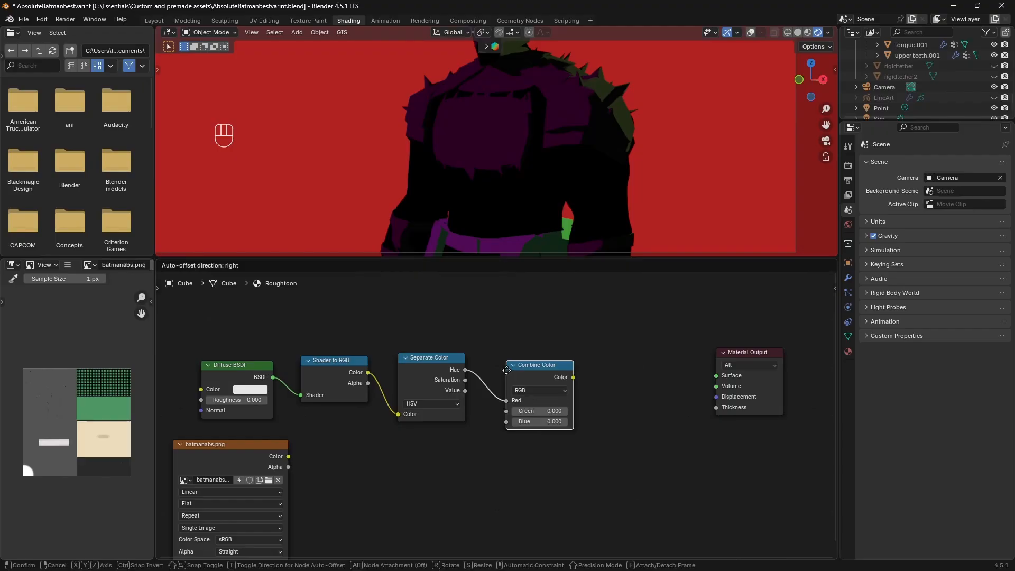
click(572, 378)
click(572, 374)
click(581, 397)
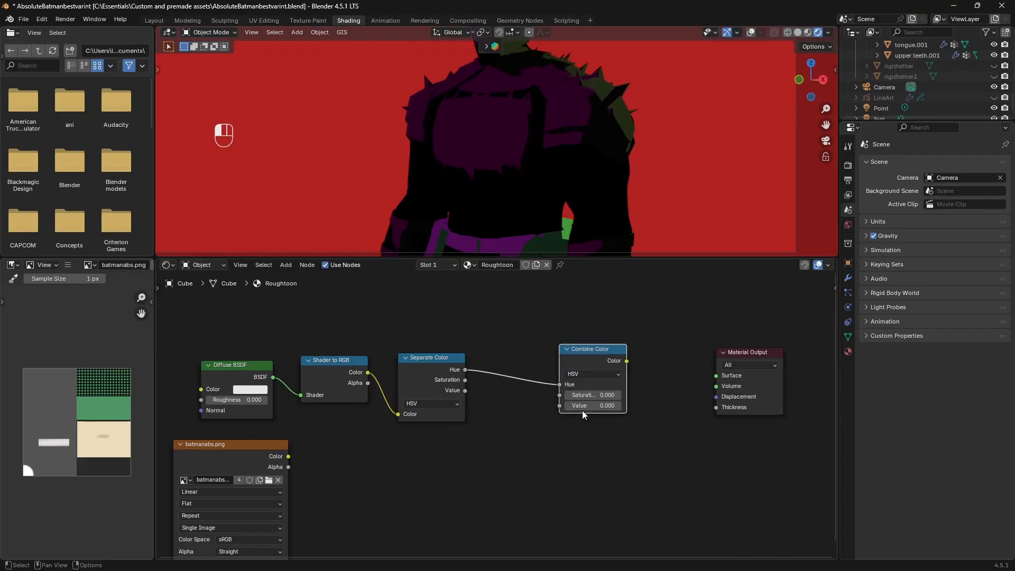
drag(465, 380, 552, 396)
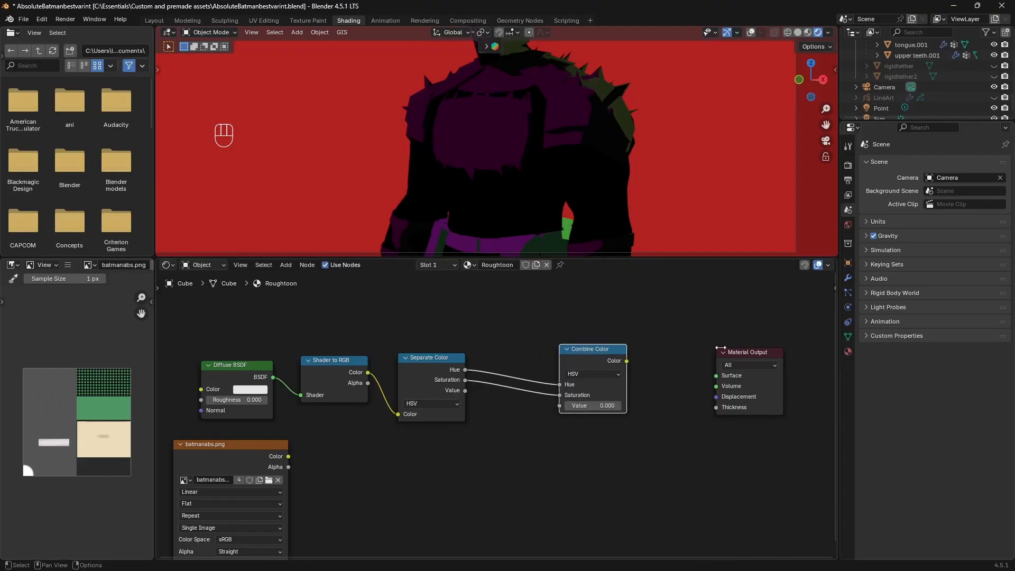
drag(745, 352, 781, 349)
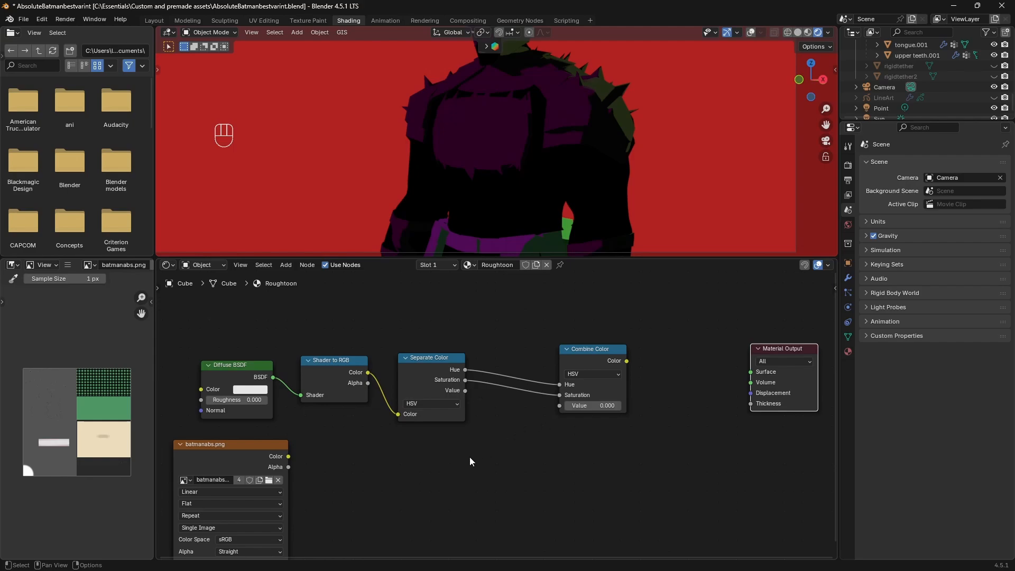
Step: Add a Color Ramp node below and between the Separate Color and Combine Color nodes
key(shift+a)
text(colo)
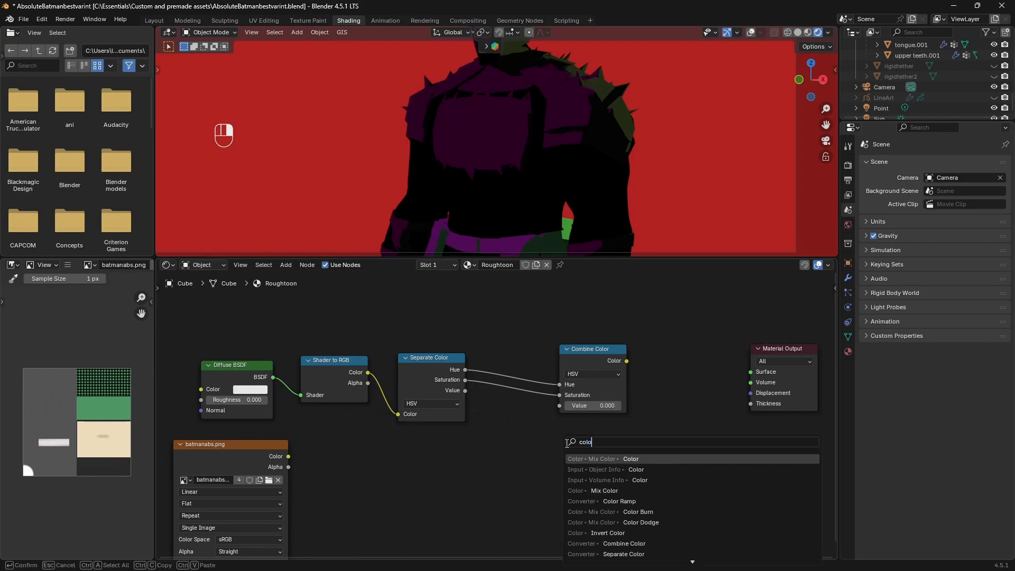
text(r ra)
click(619, 501)
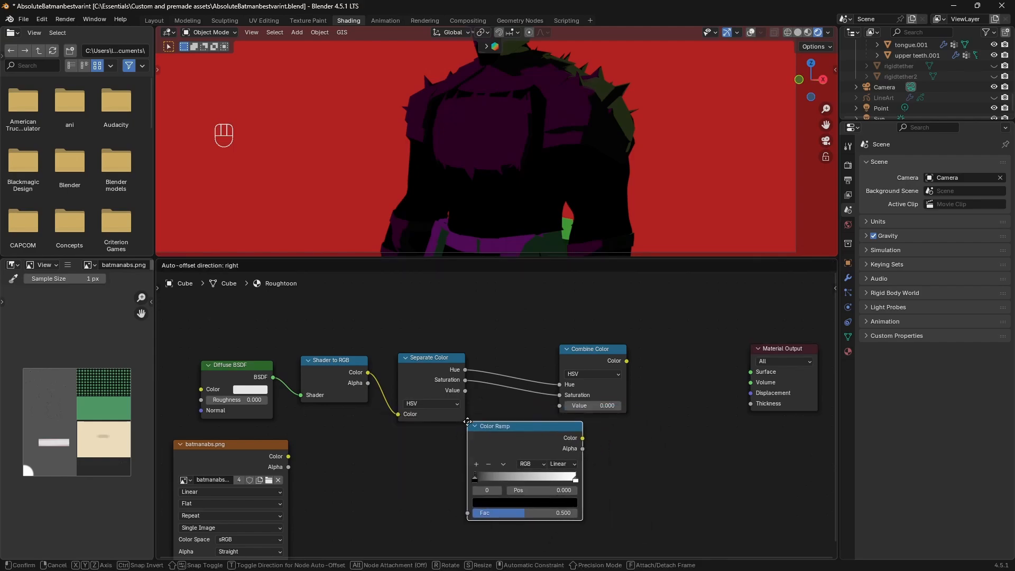
click(465, 437)
drag(433, 360, 419, 358)
Step: Route Separate Color's Value through the Color Ramp into Combine Color's Value, and connect Combine Color to the Material Output's Surface
click(567, 349)
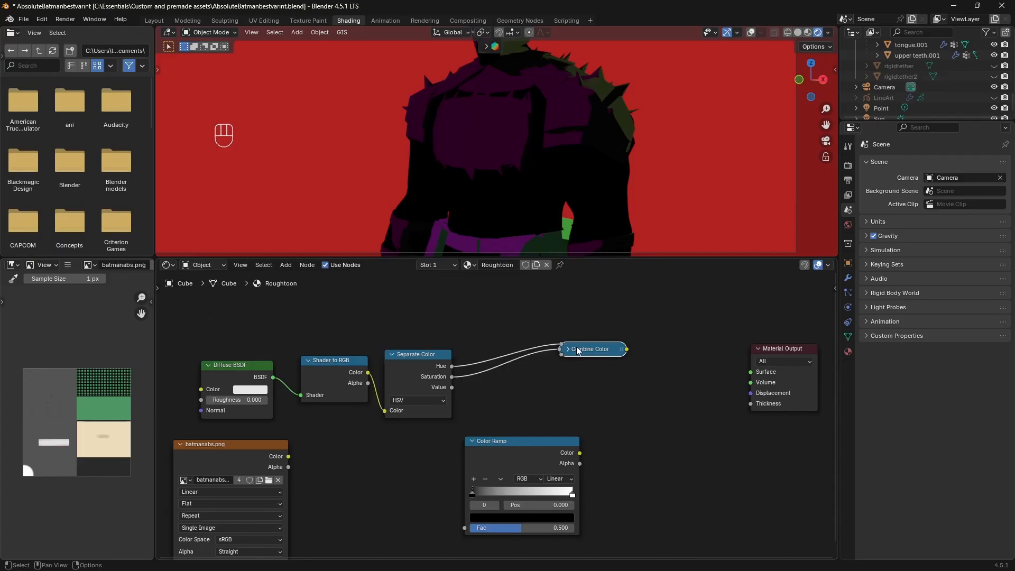
click(567, 349)
drag(593, 347, 614, 337)
drag(452, 387, 464, 528)
drag(579, 452, 583, 393)
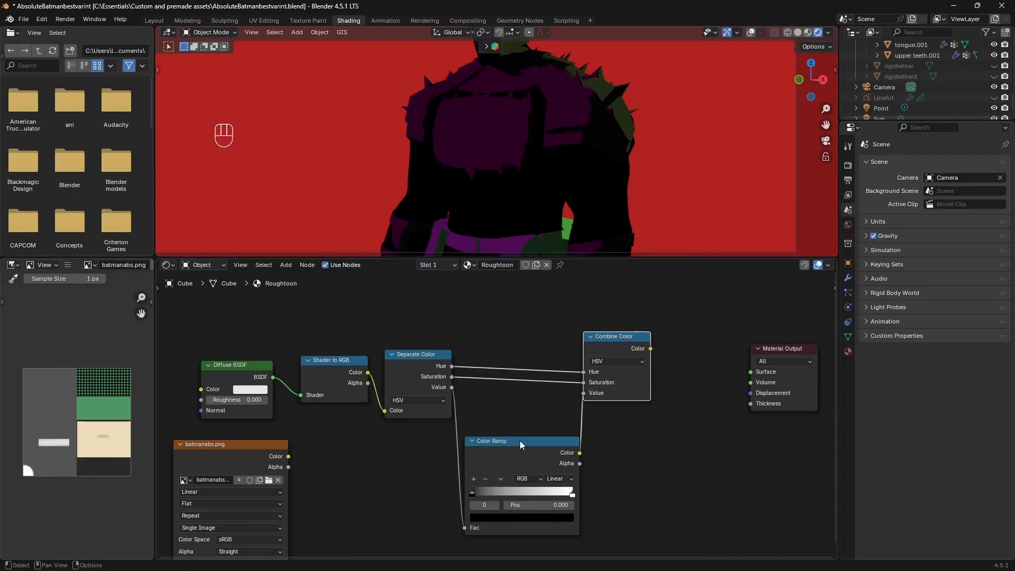
drag(519, 440, 518, 405)
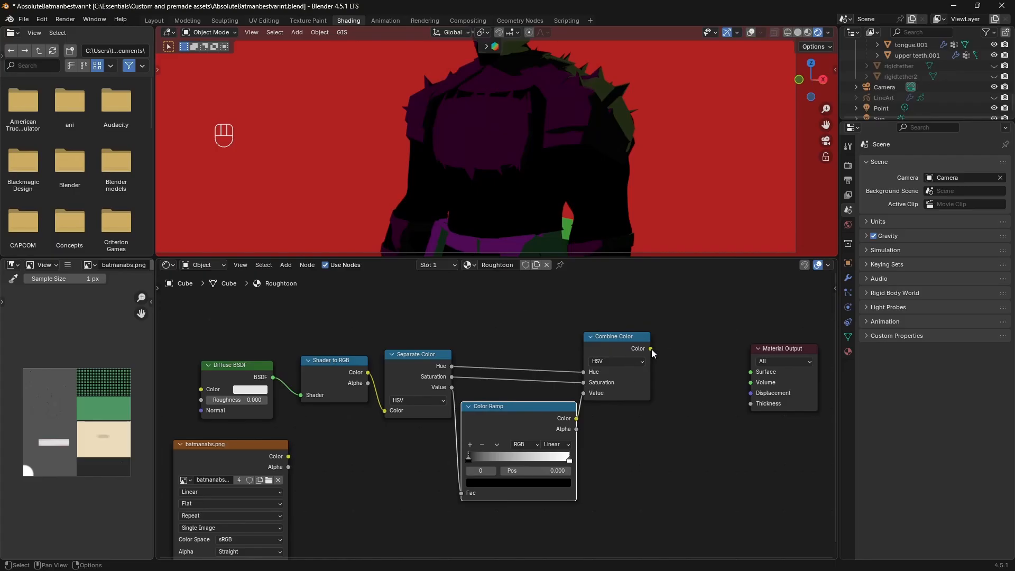
drag(652, 349, 740, 373)
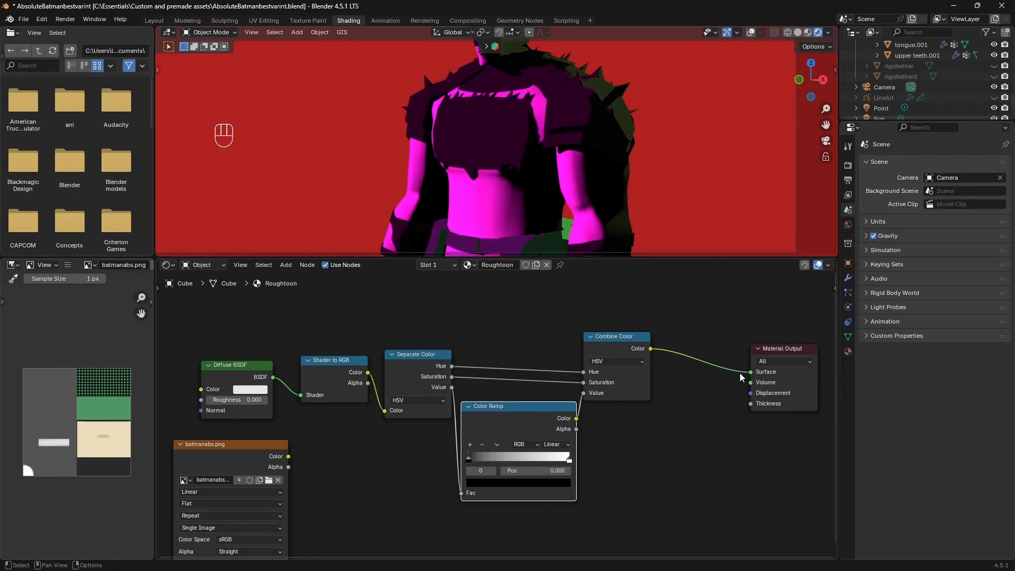
Step: Set the Color Ramp to Constant interpolation and place its white stop at position 0.01
mouse_move(569, 459)
mouse_down()
mouse_move(464, 467)
mouse_move(483, 467)
mouse_up()
click(556, 445)
click(562, 508)
click(468, 460)
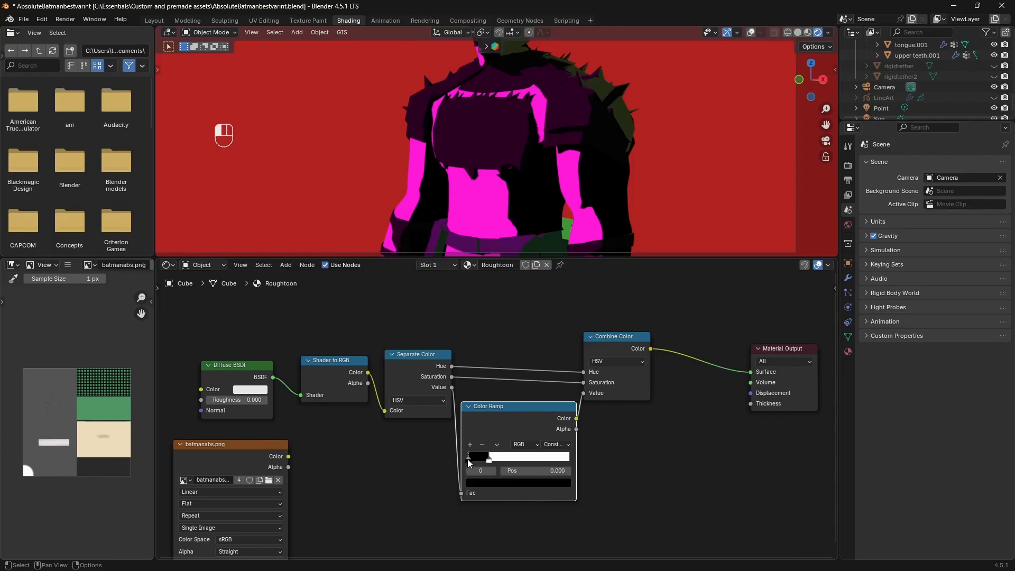
click(489, 459)
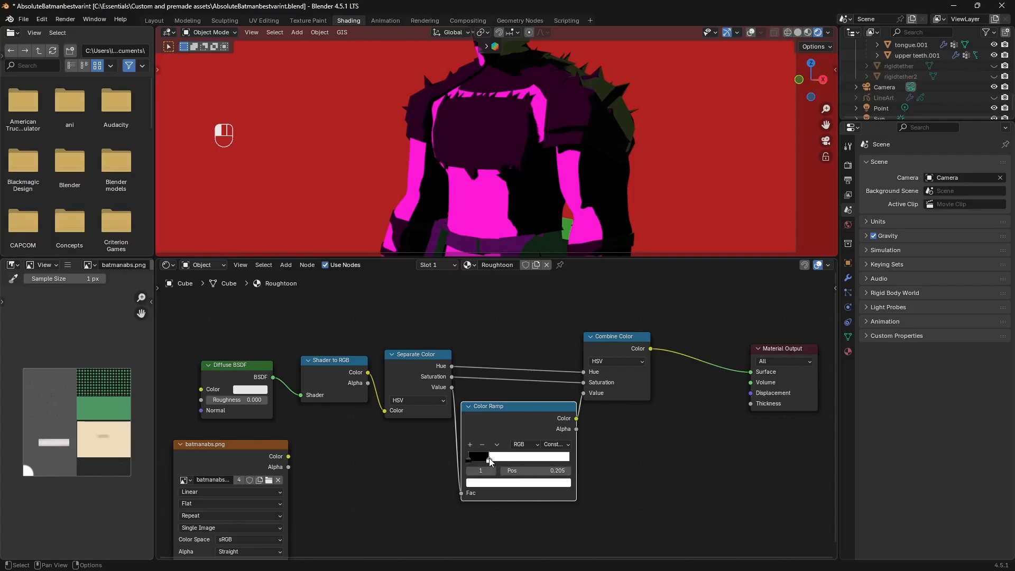
click(556, 470)
text(0.01)
key(Return)
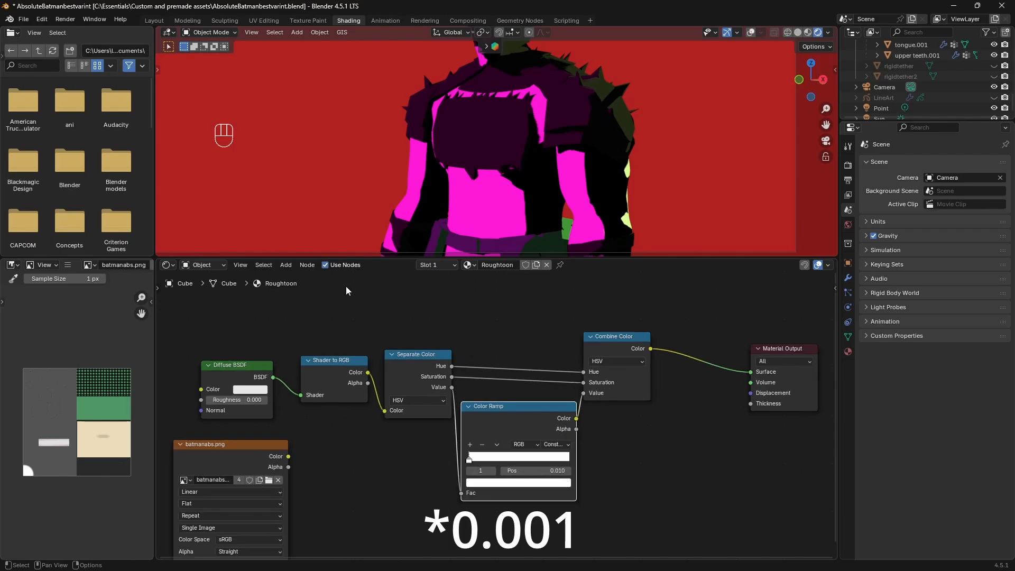
Step: Switch the shader editor from the Roughtoon material to the World nodes to examine the background setup
click(197, 265)
click(200, 300)
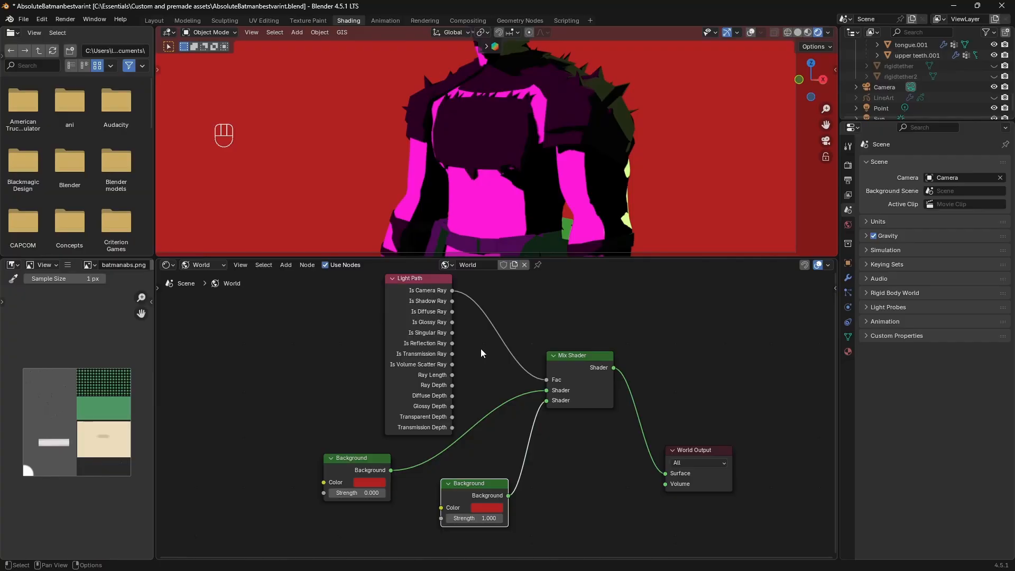
scroll(481, 348, down, 1)
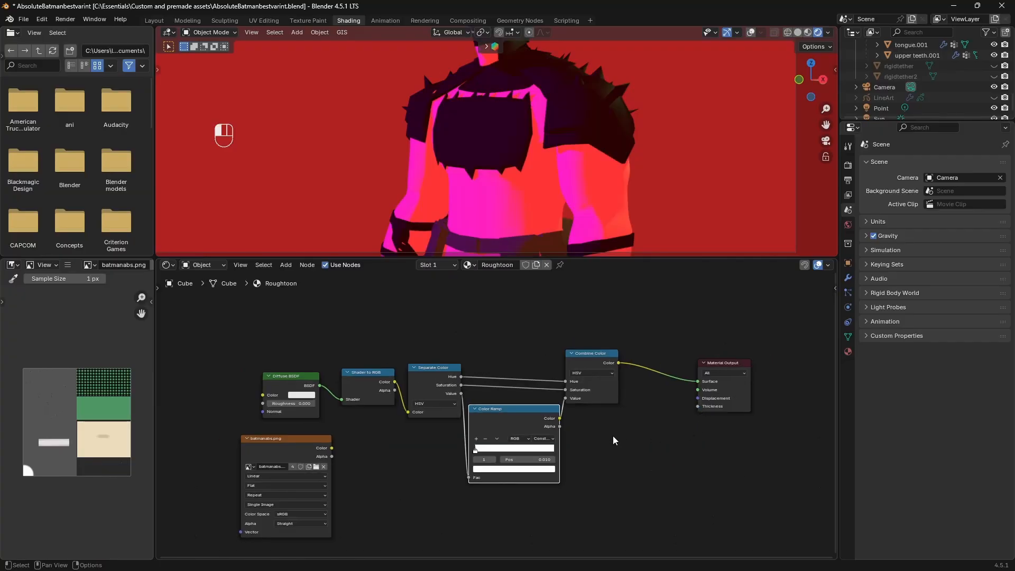
Step: Add a Mix node below the Material Output and set its data type to Color
click(616, 435)
key(shift+a)
text(mix)
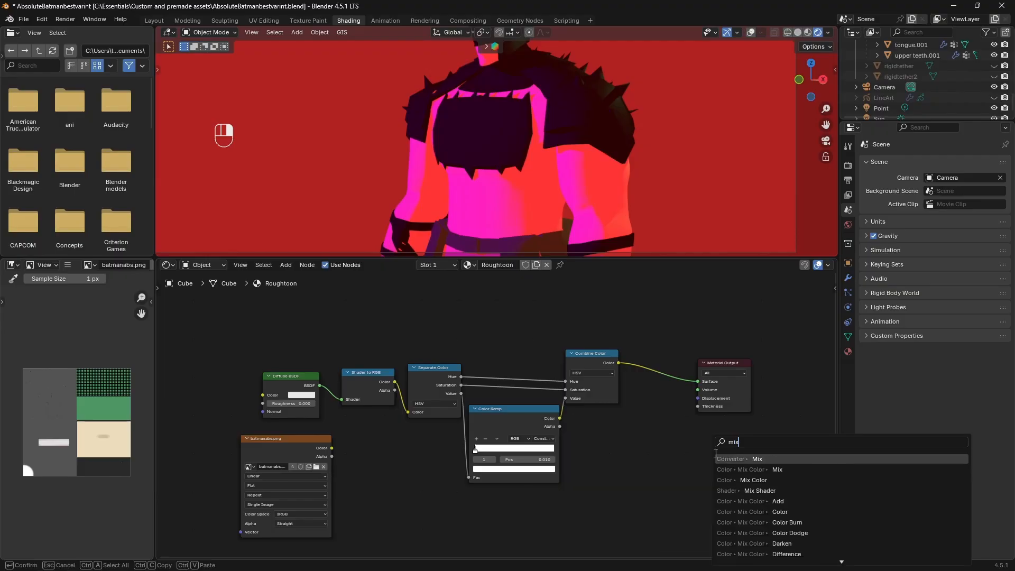
key(Return)
click(690, 460)
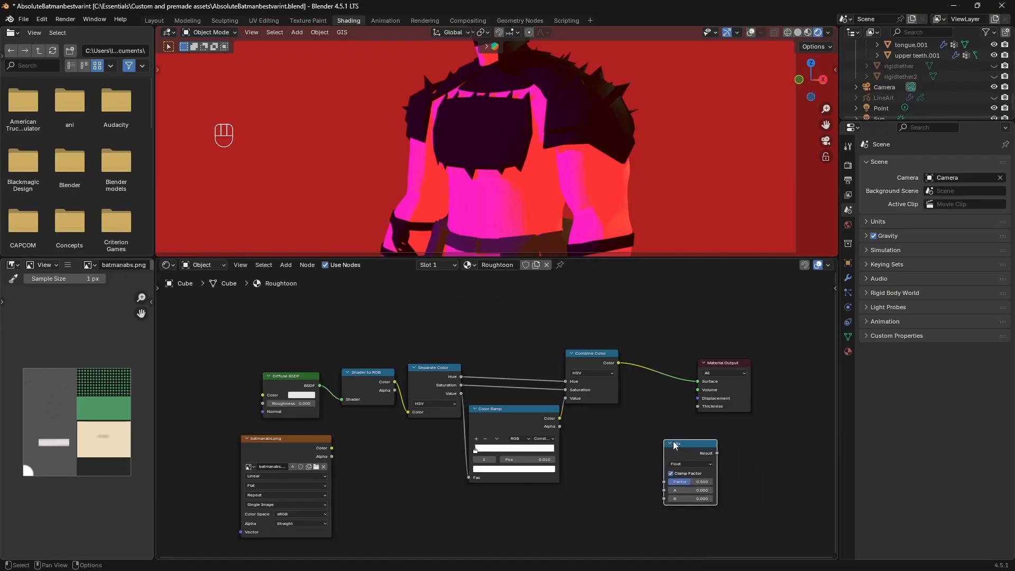
scroll(690, 460, up, 2)
click(717, 454)
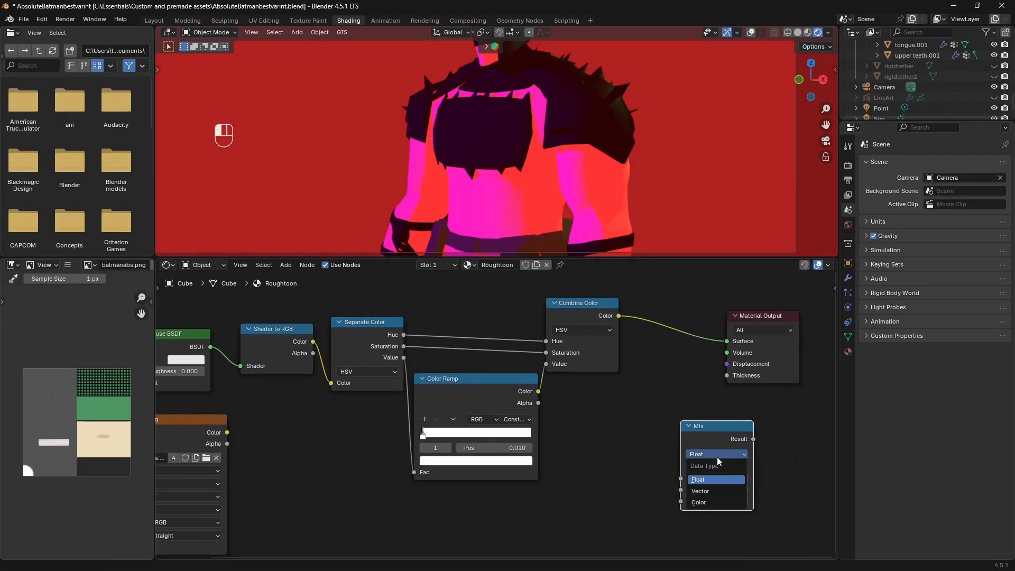
click(698, 502)
Step: Wire Combine Color into the Mix node's A, the batmanabs.png color into B, and the Result into the Material Output's Surface
drag(725, 341, 681, 515)
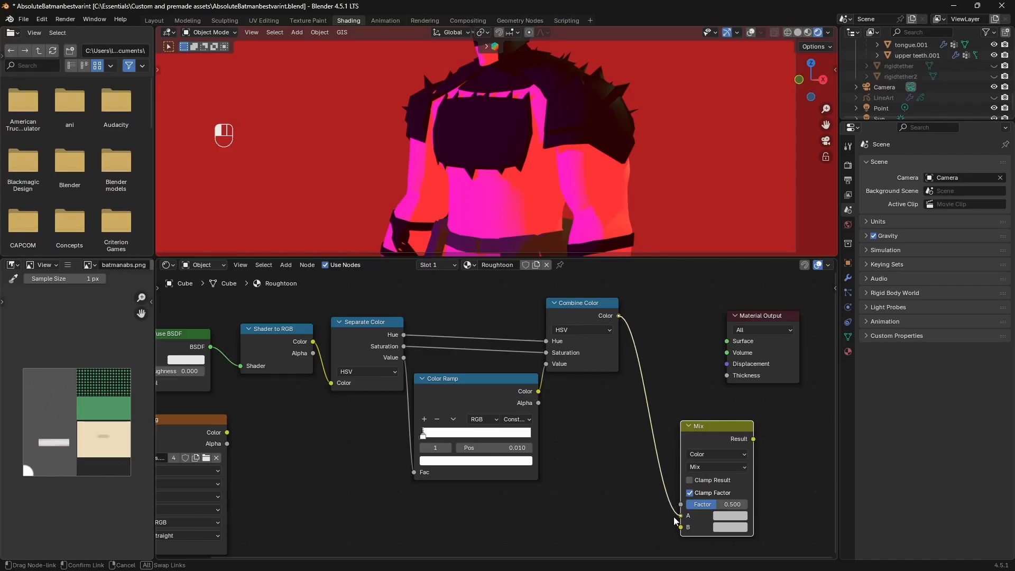
drag(700, 426, 658, 377)
drag(745, 319, 757, 320)
drag(712, 390, 731, 344)
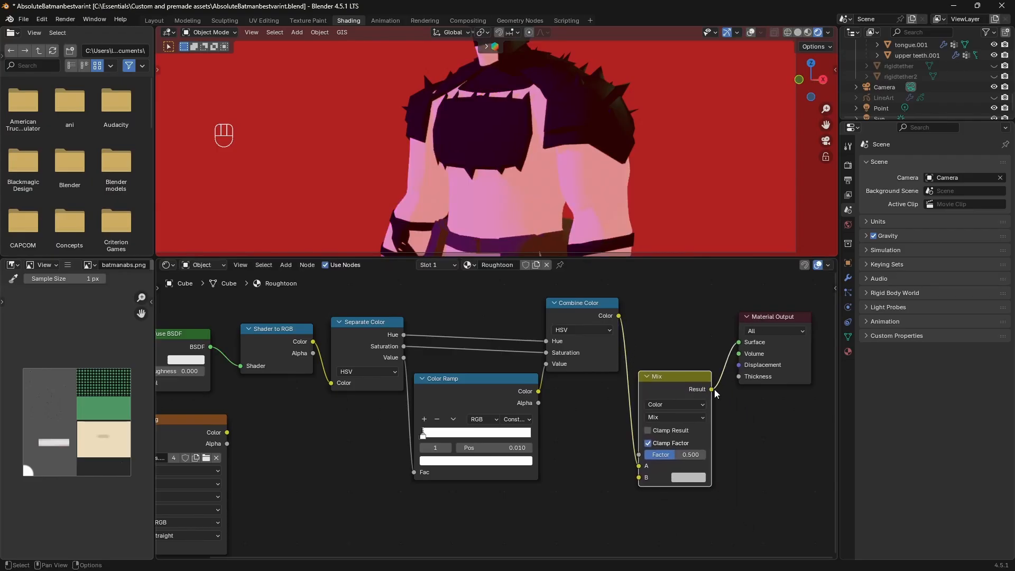
drag(227, 432, 333, 476)
drag(227, 432, 633, 484)
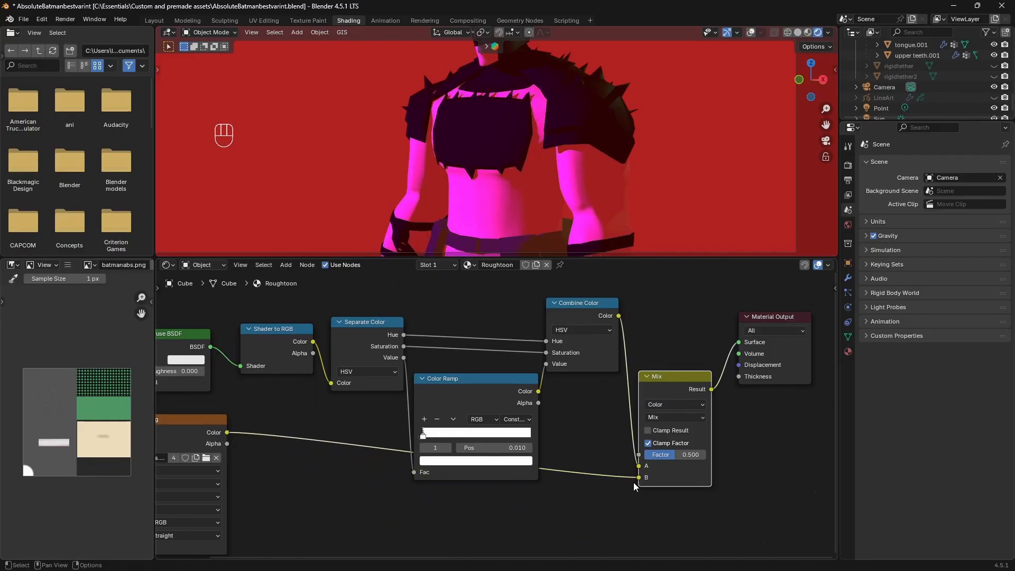
Step: Set the Mix node to Multiply with a factor of 1.000, and space the batmanabs.png and Color Ramp nodes apart
click(672, 417)
click(672, 474)
drag(674, 455, 706, 453)
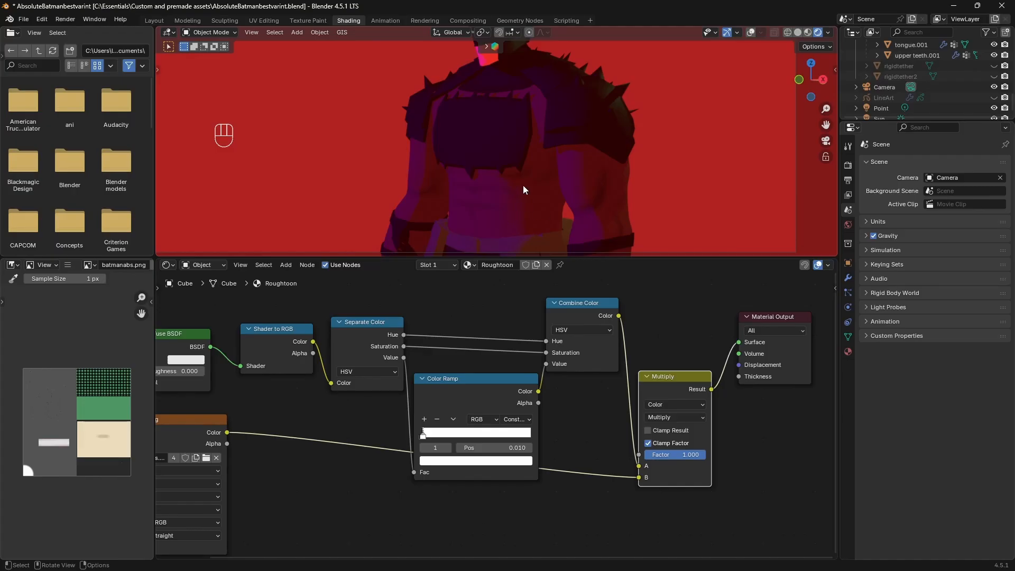
scroll(526, 182, up, 2)
scroll(527, 183, down, 1)
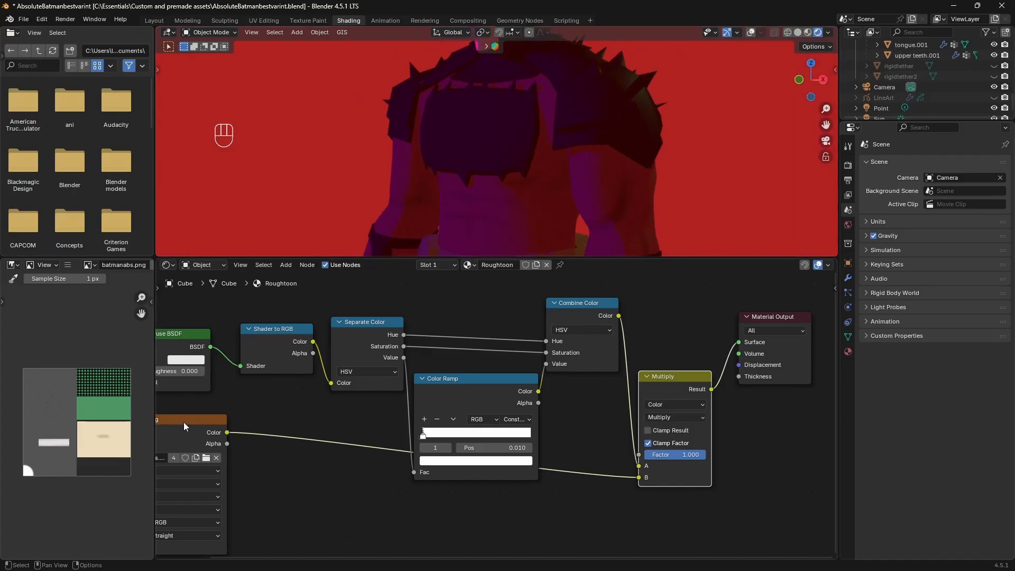
drag(184, 426, 214, 488)
drag(449, 374, 450, 365)
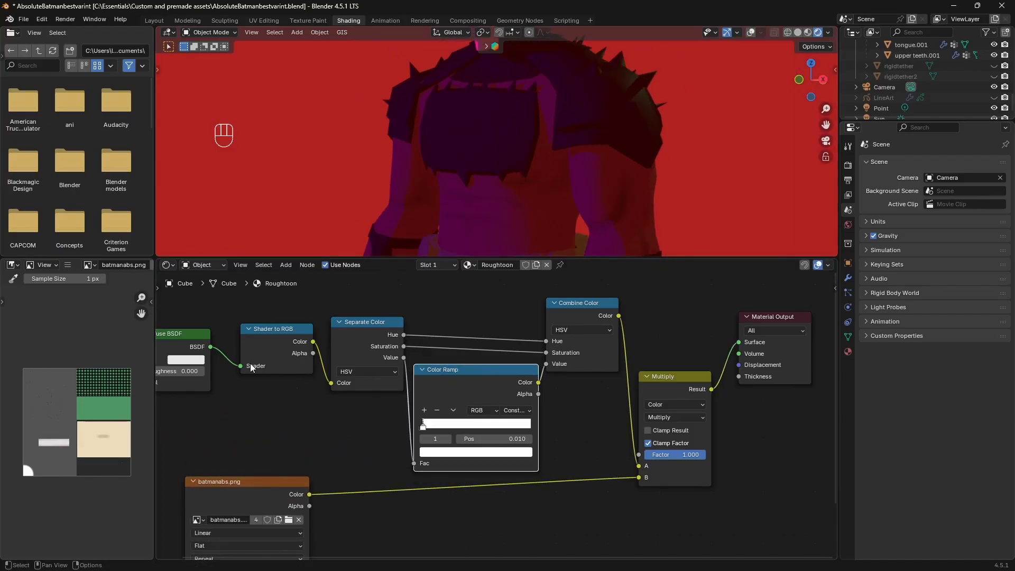
Step: Set the World Background node's strength to 0.000 and check the model's lighting
click(211, 261)
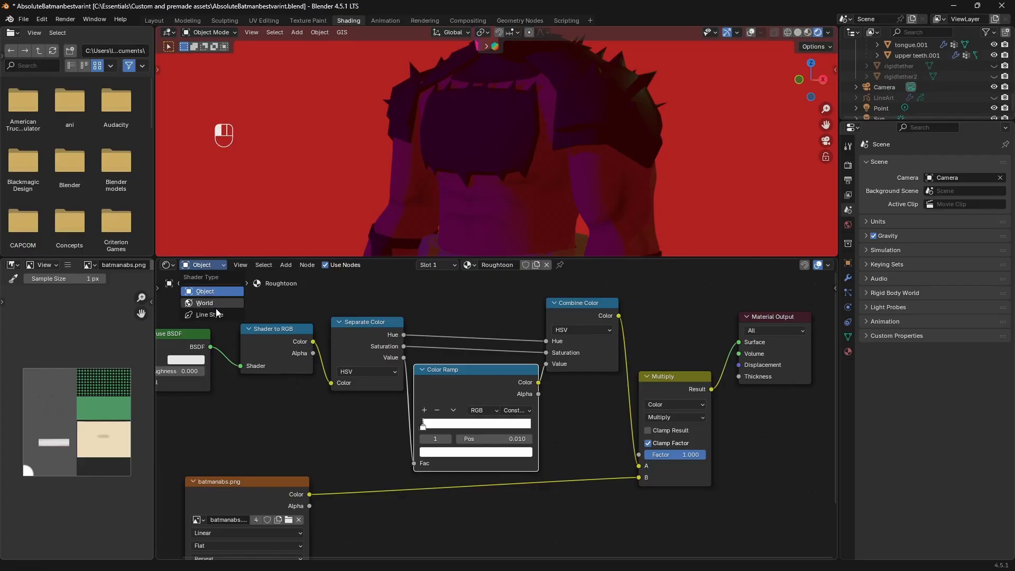
click(215, 303)
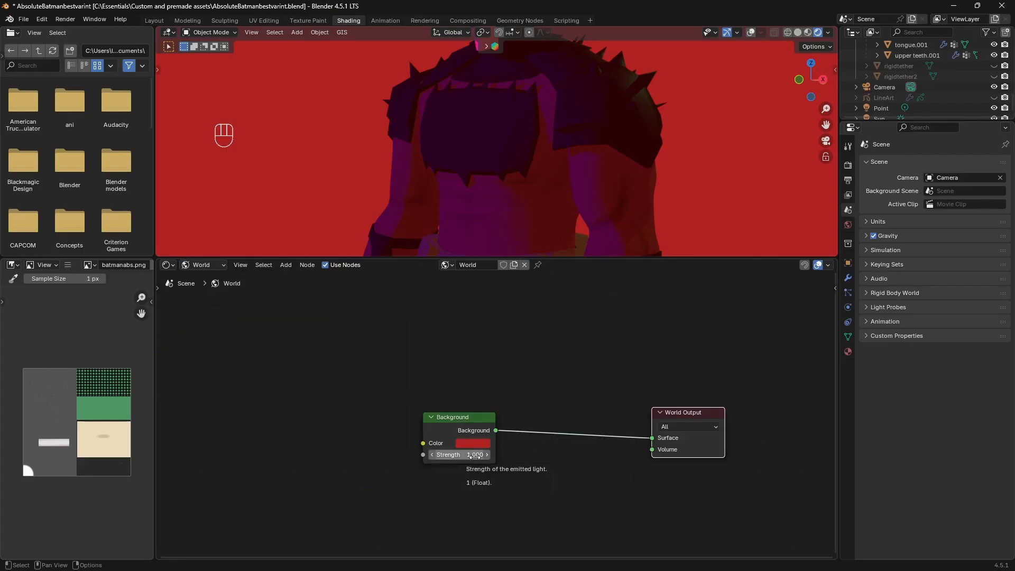
drag(483, 458, 449, 457)
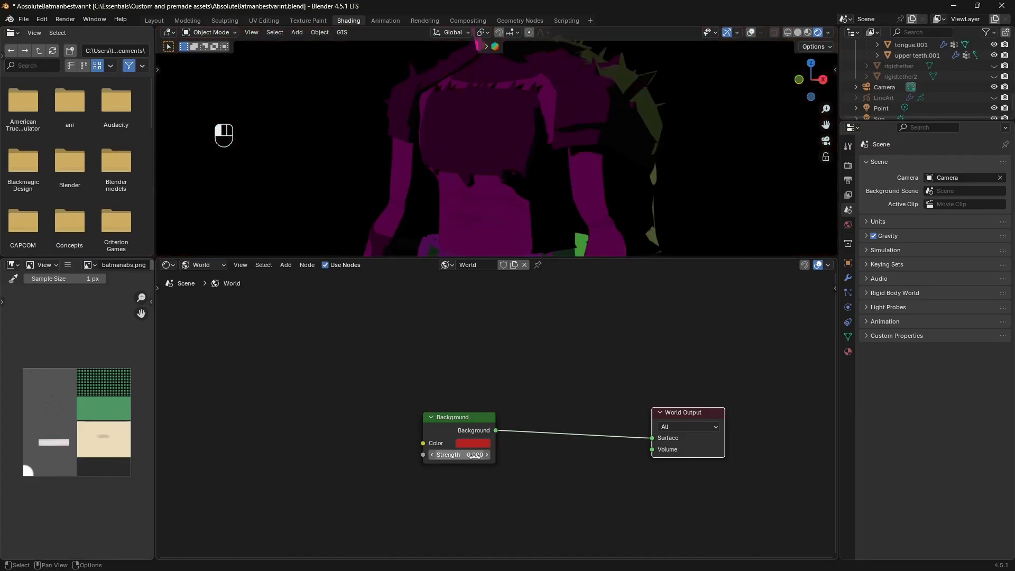
scroll(553, 151, down, 3)
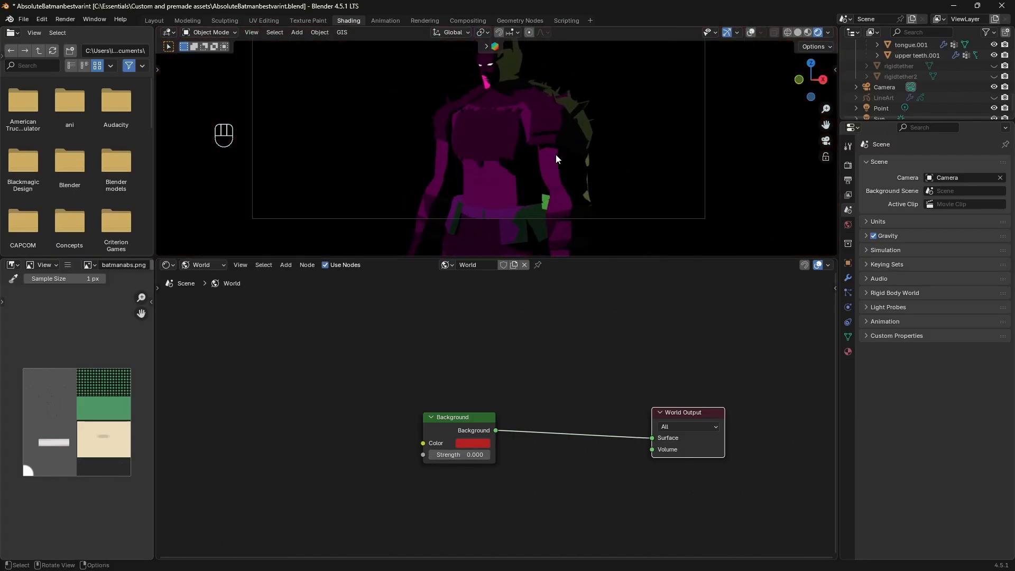
scroll(556, 155, up, 4)
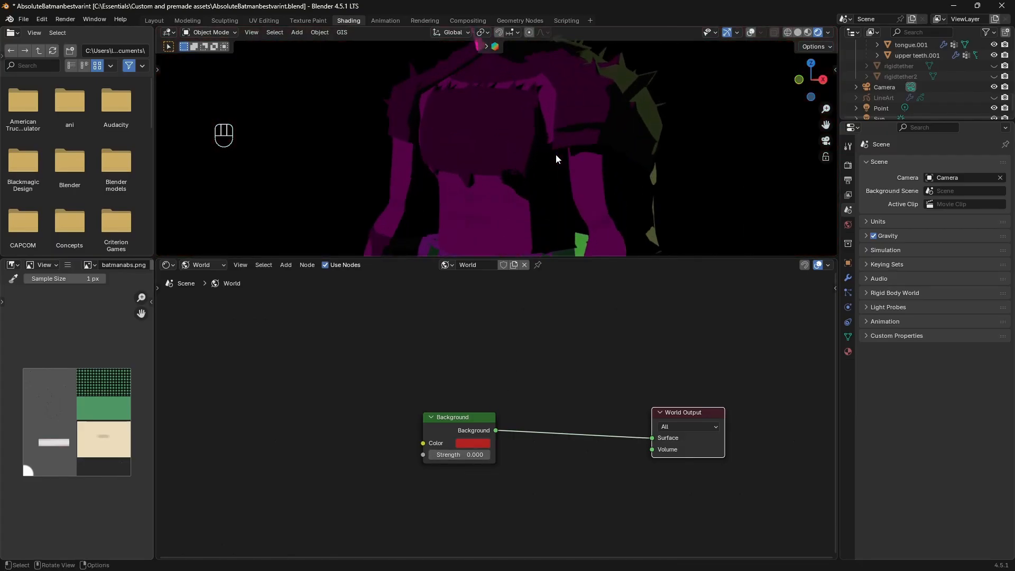
Step: Move the World Background node aside and add a Light Path node above it
mouse_move(446, 416)
mouse_down()
mouse_move(330, 493)
mouse_move(387, 477)
mouse_up()
scroll(447, 425, down, 4)
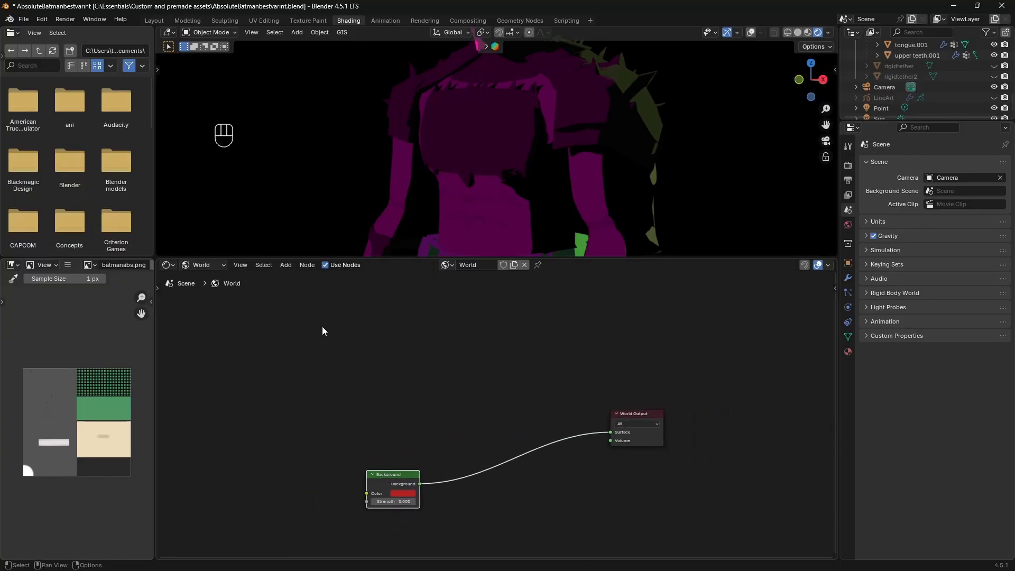
drag(412, 258, 412, 268)
click(402, 341)
right_click(402, 341)
mouse_move(402, 341)
mouse_move(487, 348)
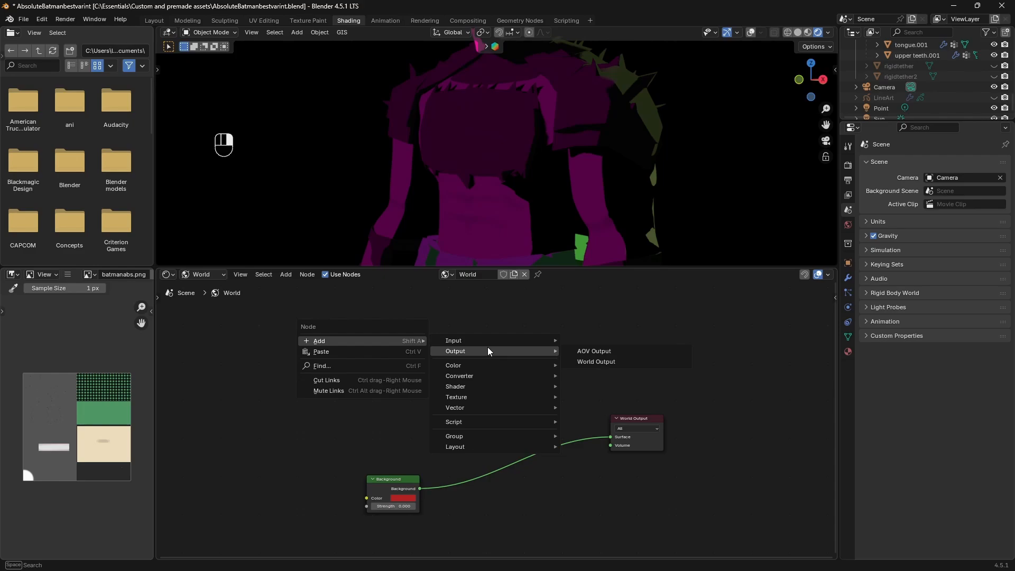
text(ligh)
key(Return)
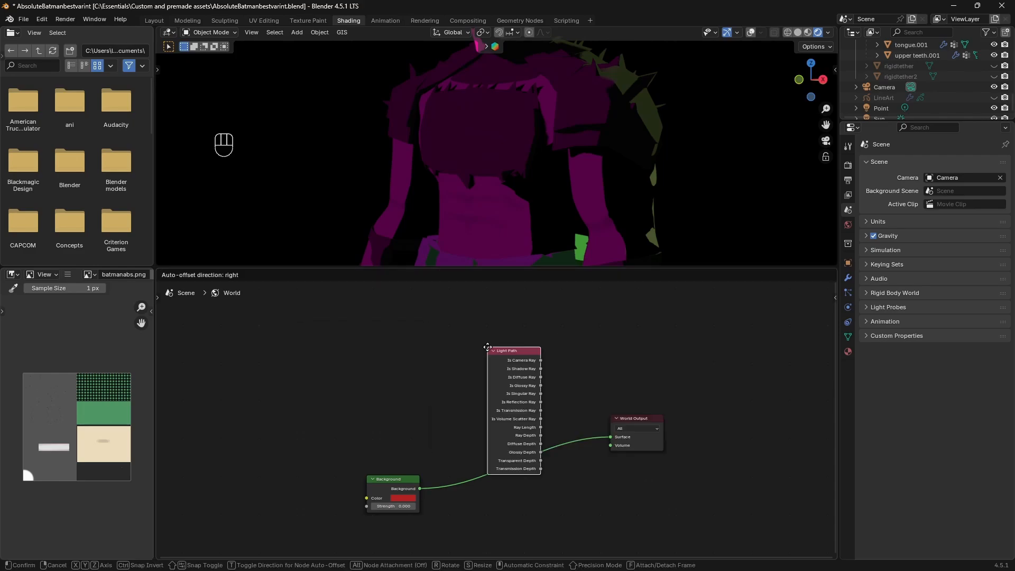
click(411, 315)
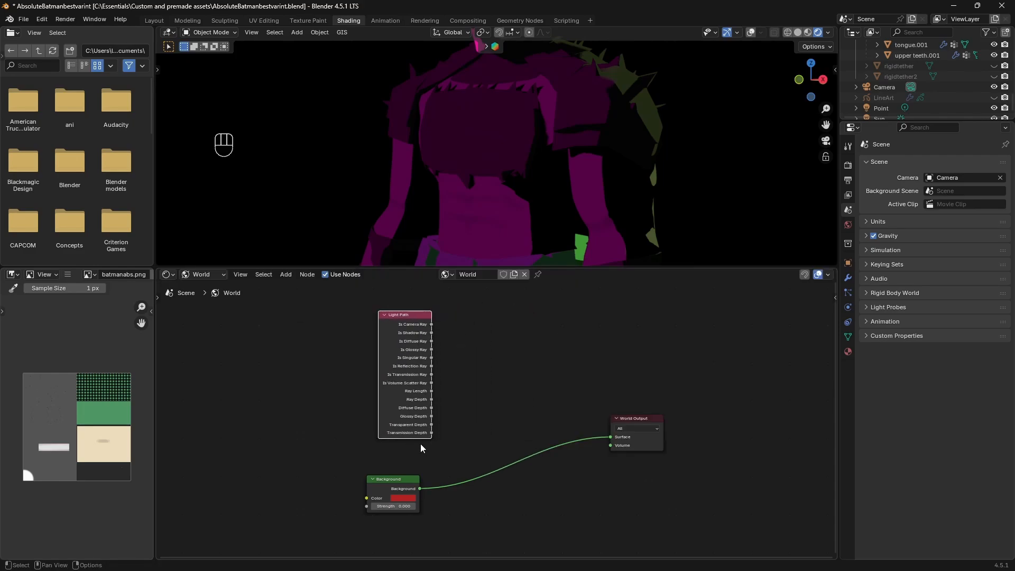
Step: Add a Mix Shader node and wire the Light Path's Is Camera Ray output into its Fac input
click(400, 477)
click(432, 325)
drag(431, 324, 497, 342)
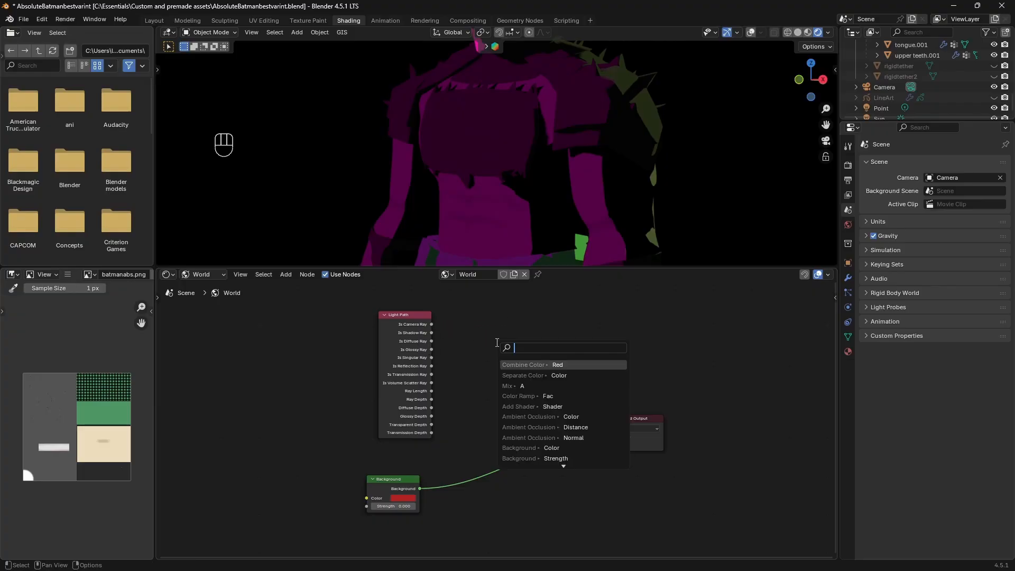
text(mix)
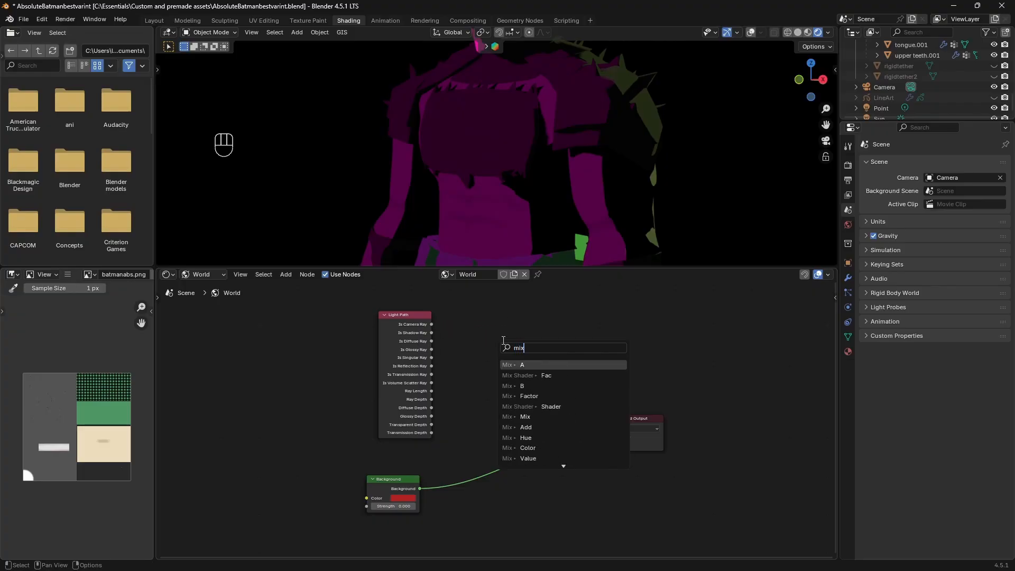
click(549, 406)
click(537, 408)
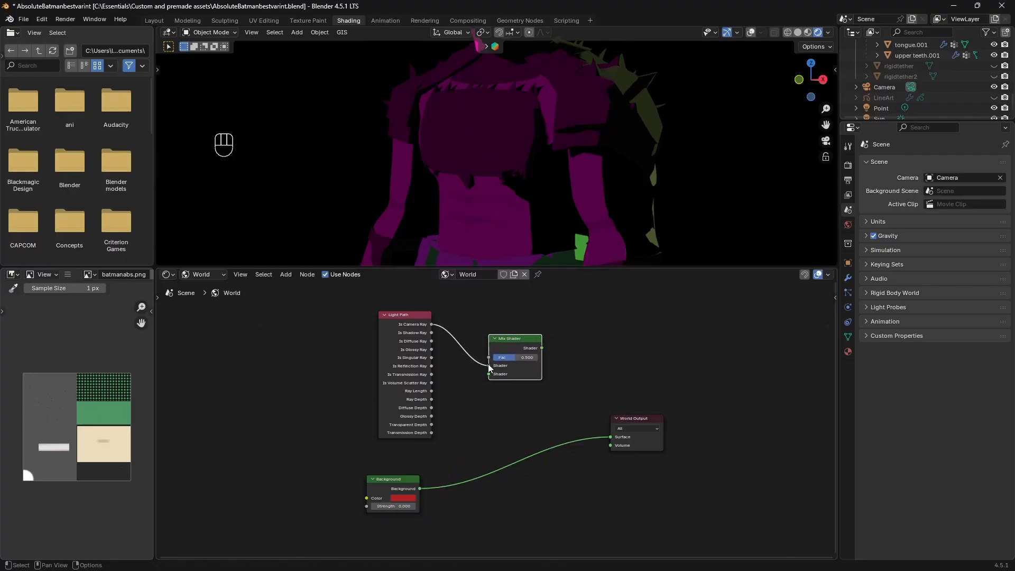
drag(488, 364, 487, 360)
Step: Duplicate the Background node, wire both Backgrounds into the Mix Shader's inputs, and connect the Mix Shader to the World Output's Surface
click(391, 480)
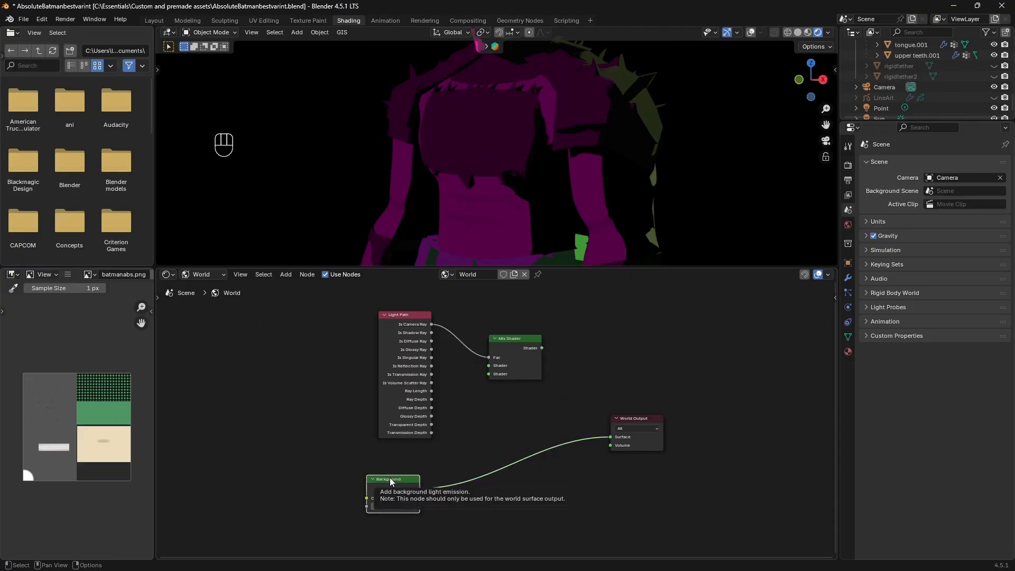
key(shift+d)
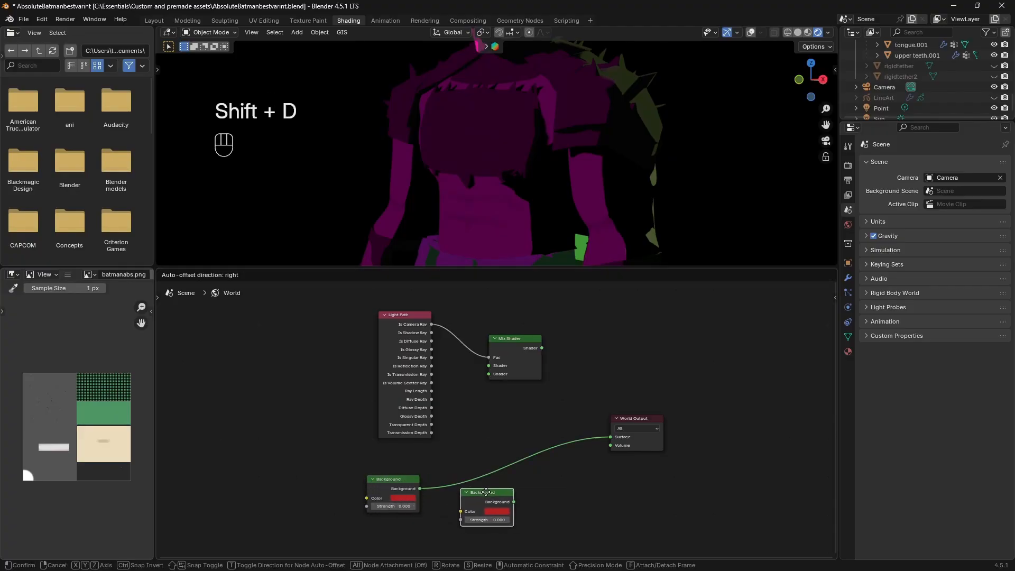
click(511, 478)
drag(610, 439, 488, 366)
drag(505, 513, 485, 376)
drag(468, 501, 456, 501)
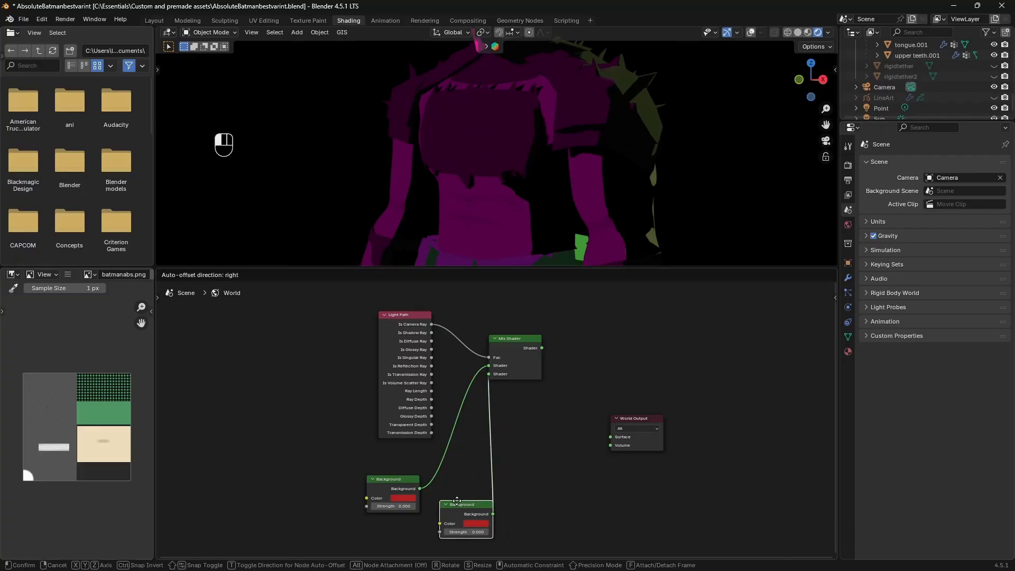
drag(541, 347, 603, 437)
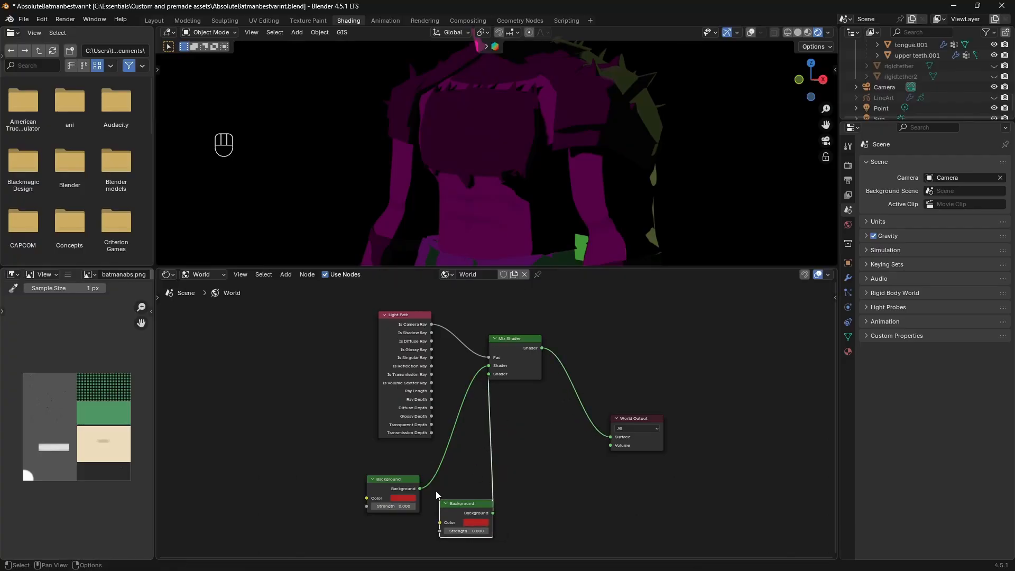
Step: Set the second Background node's strength to 1.000, space the Background nodes apart, and collapse the Light Path node
drag(389, 480, 341, 465)
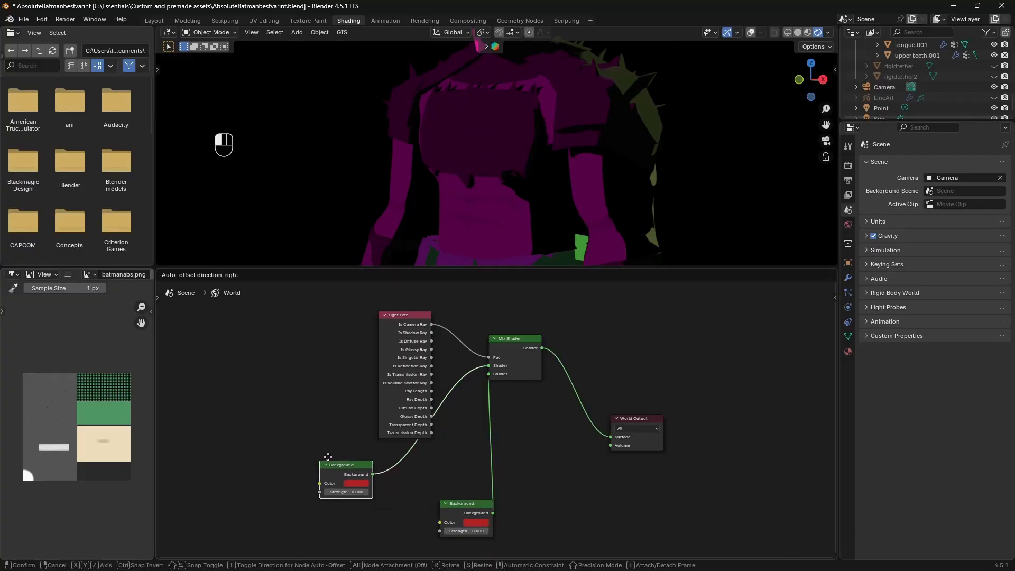
mouse_move(462, 501)
mouse_down()
mouse_move(411, 487)
mouse_move(439, 516)
mouse_move(502, 516)
mouse_move(465, 516)
mouse_up()
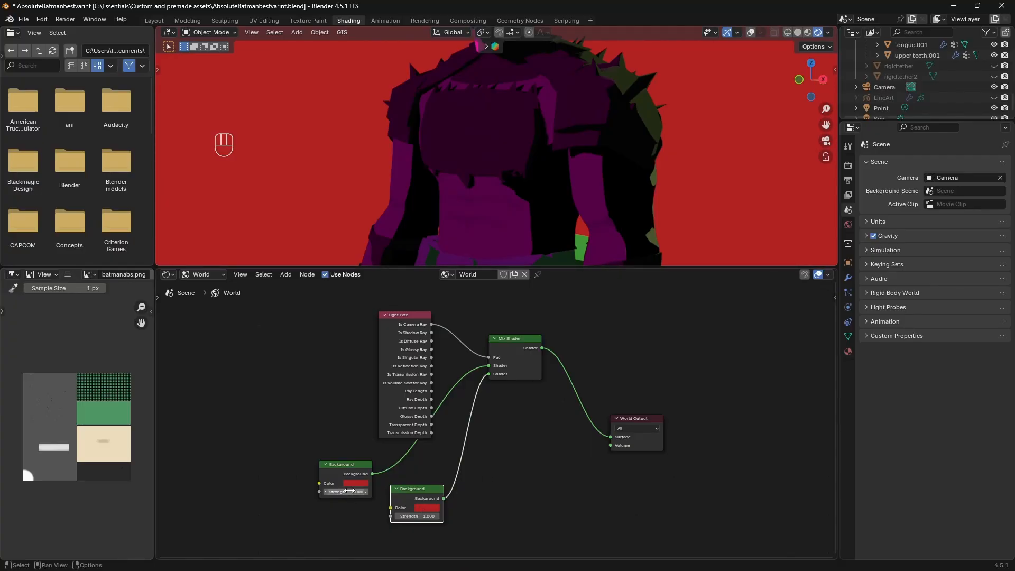
mouse_move(346, 491)
mouse_down()
mouse_move(369, 492)
mouse_move(347, 492)
mouse_up()
drag(418, 490, 427, 487)
click(384, 315)
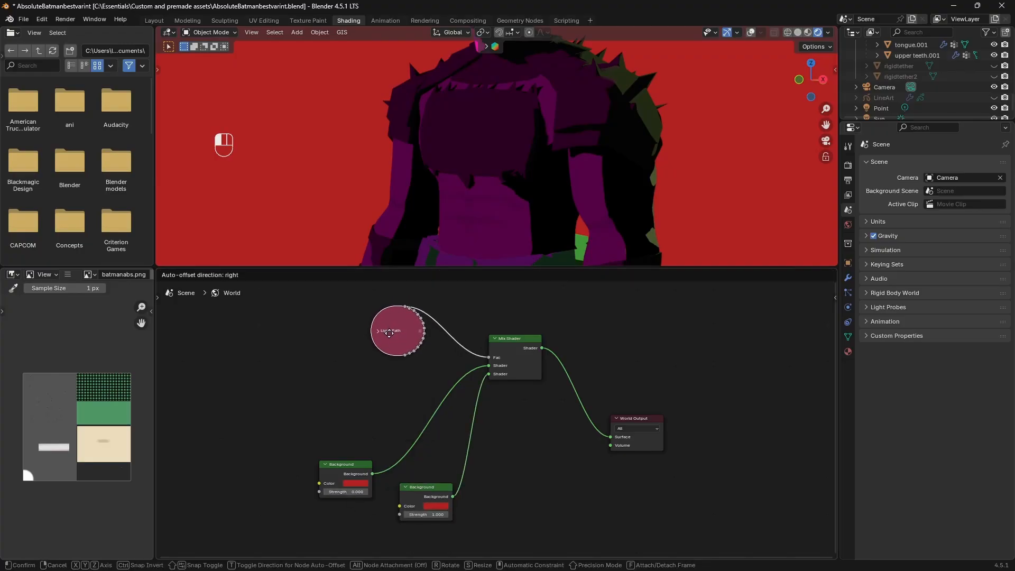
Step: Lighten the first stop of the Roughtoon material's Color Ramp to dark grey and save the file
click(209, 274)
click(224, 299)
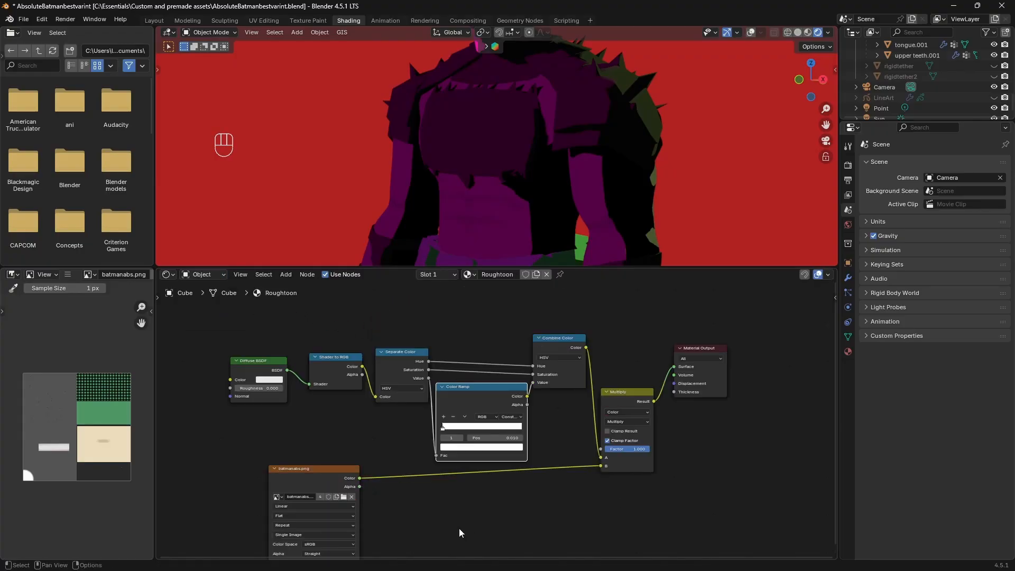
scroll(468, 432, up, 4)
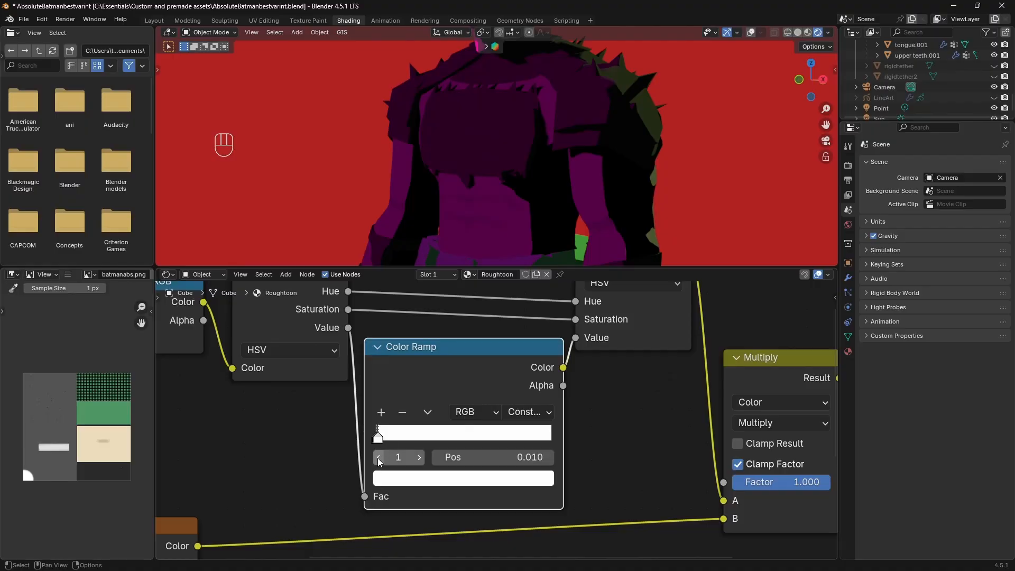
click(377, 458)
click(395, 478)
drag(524, 324, 524, 296)
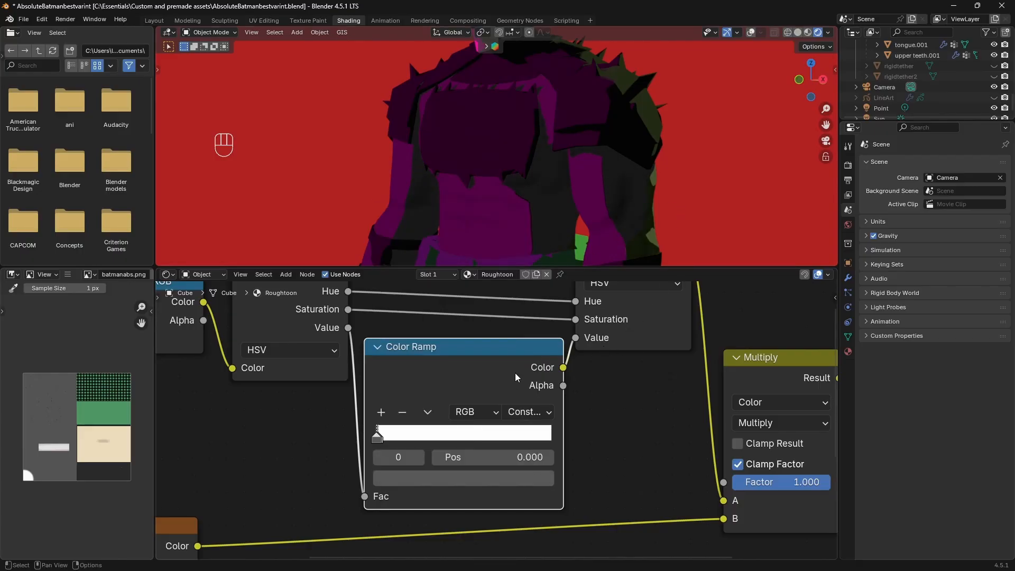
scroll(531, 215, down, 4)
scroll(531, 214, up, 4)
key(ctrl+s)
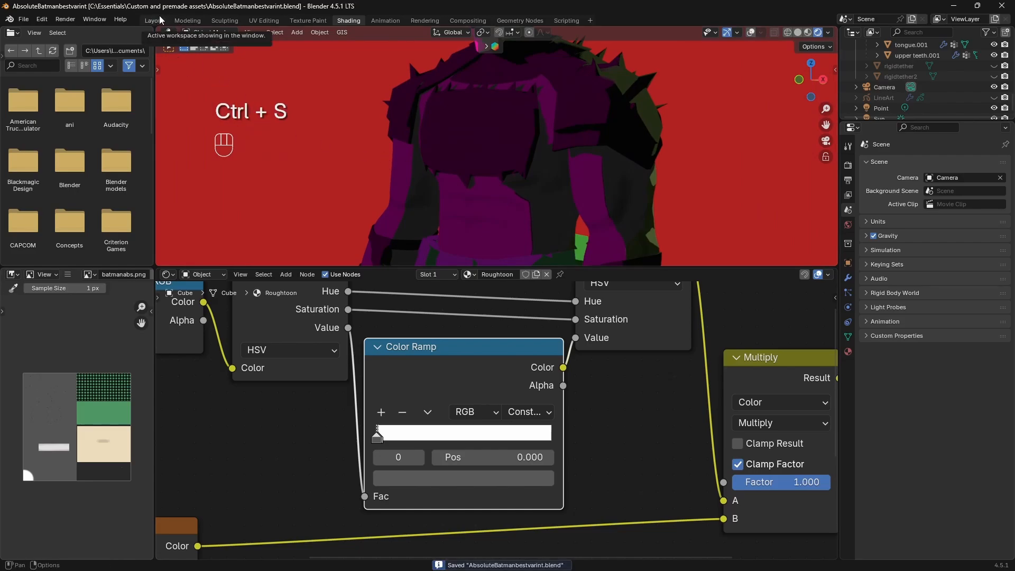
Step: Select the neck back pad and move the batmanabs.png node closer to its Metalmaterial's shader nodes
scroll(491, 324, down, 4)
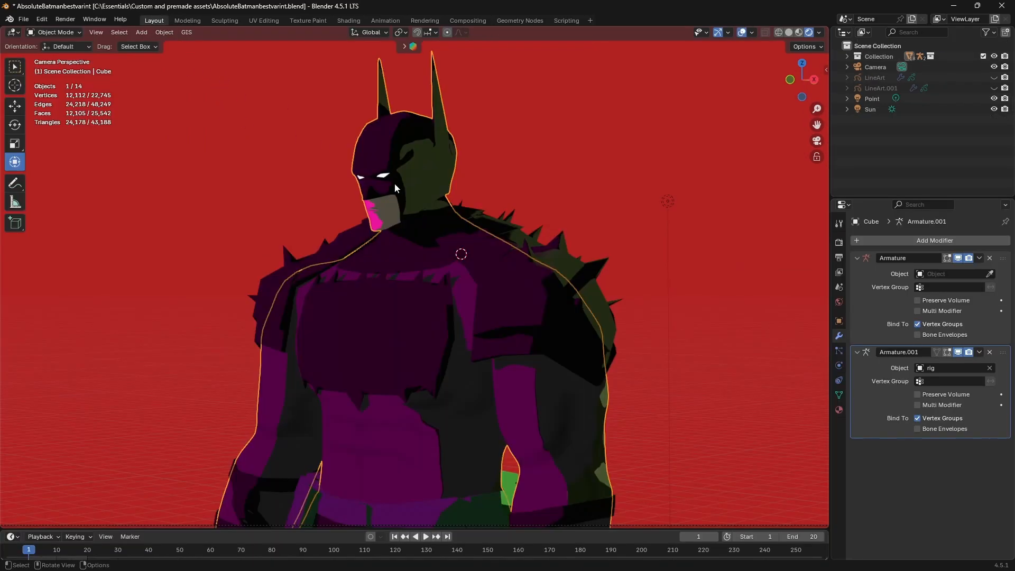
click(522, 234)
click(349, 20)
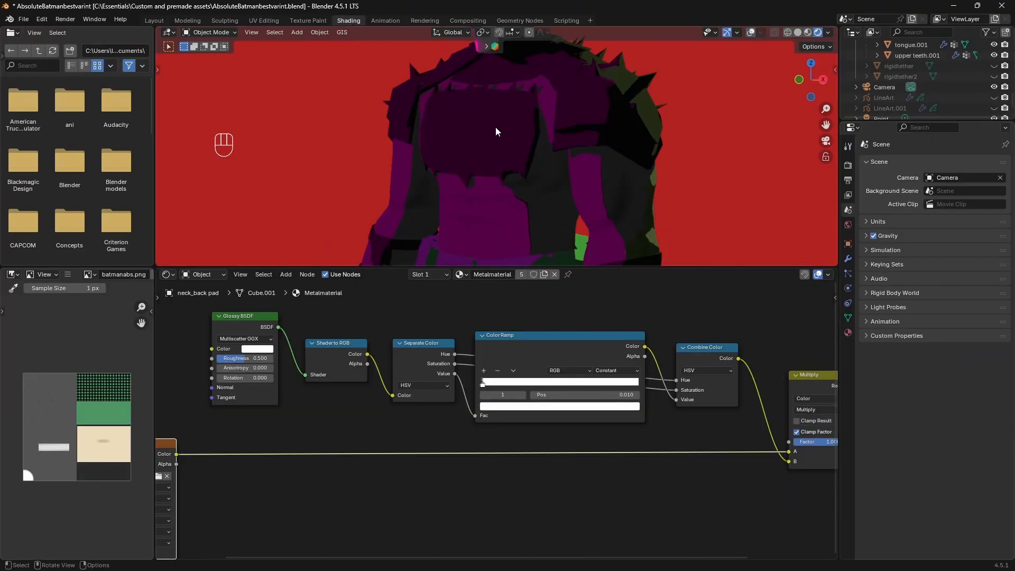
drag(824, 127, 470, 273)
scroll(450, 432, down, 3)
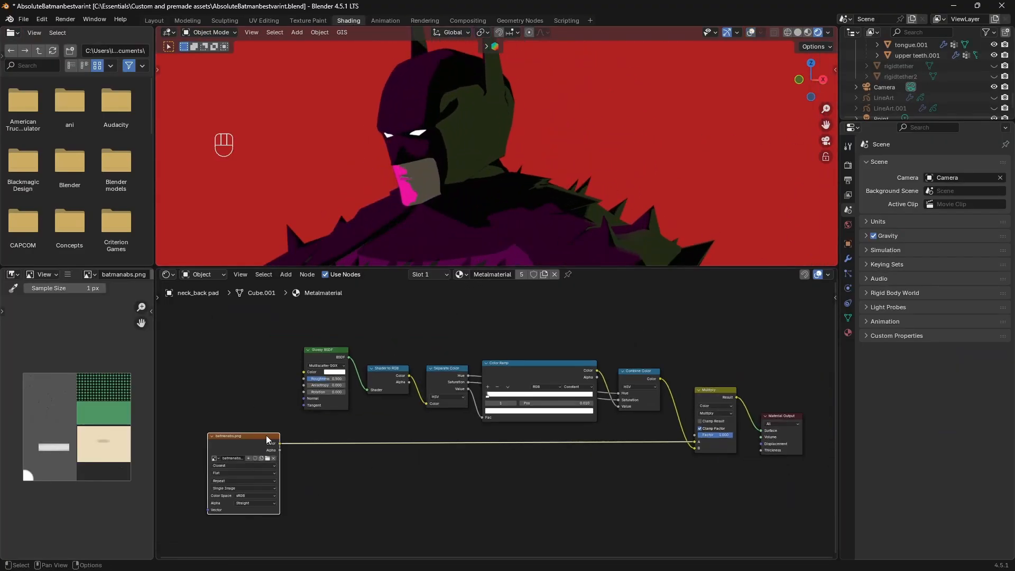
drag(265, 435, 349, 430)
Step: Adjust the roughness of the Glossy BSDF node in the Metalmaterial
scroll(496, 420, up, 3)
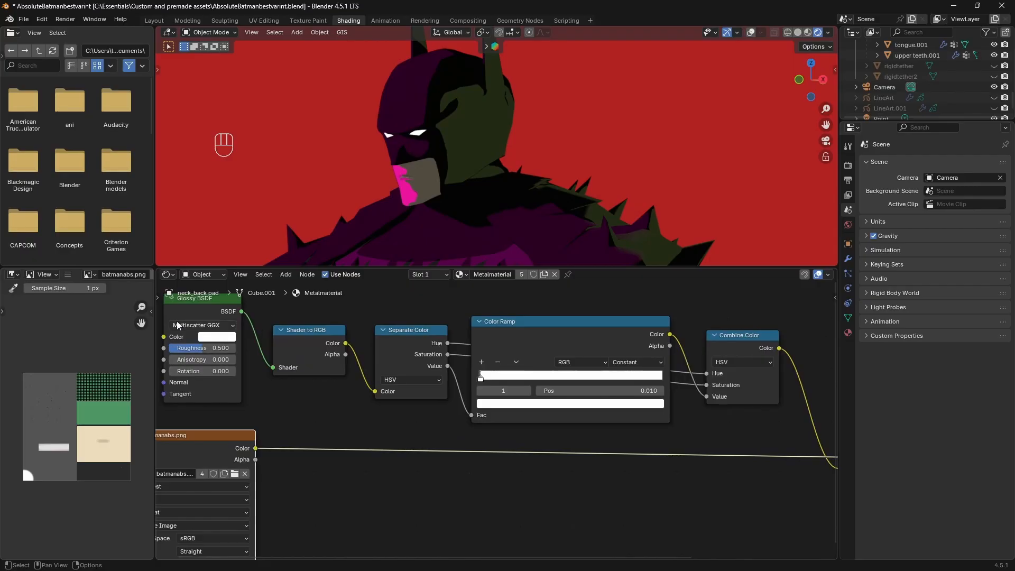
middle_drag(326, 321, 475, 385)
scroll(444, 403, up, 1)
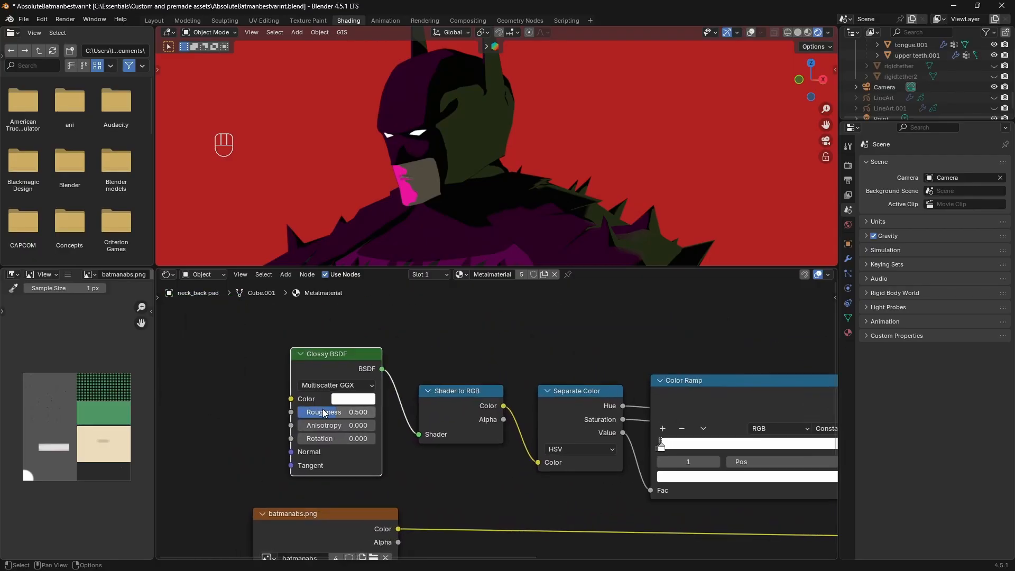
mouse_move(323, 411)
mouse_down()
mouse_move(291, 411)
mouse_move(349, 411)
mouse_move(309, 412)
mouse_up()
scroll(506, 129, down, 5)
scroll(515, 135, up, 2)
Step: Add a Grease Pencil Collection Line Art object in the Layout workspace
click(154, 21)
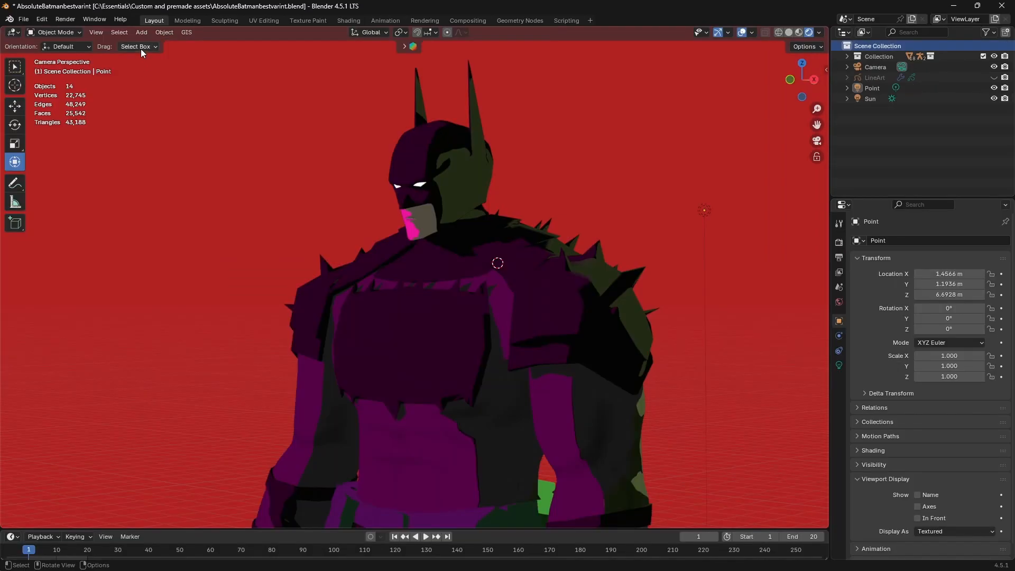
click(137, 32)
mouse_move(188, 123)
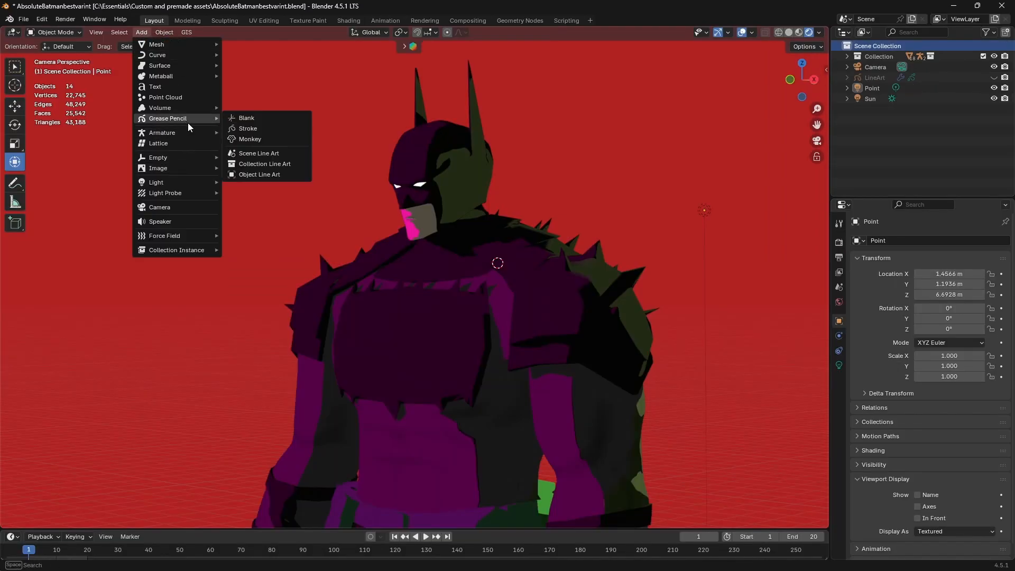
click(259, 164)
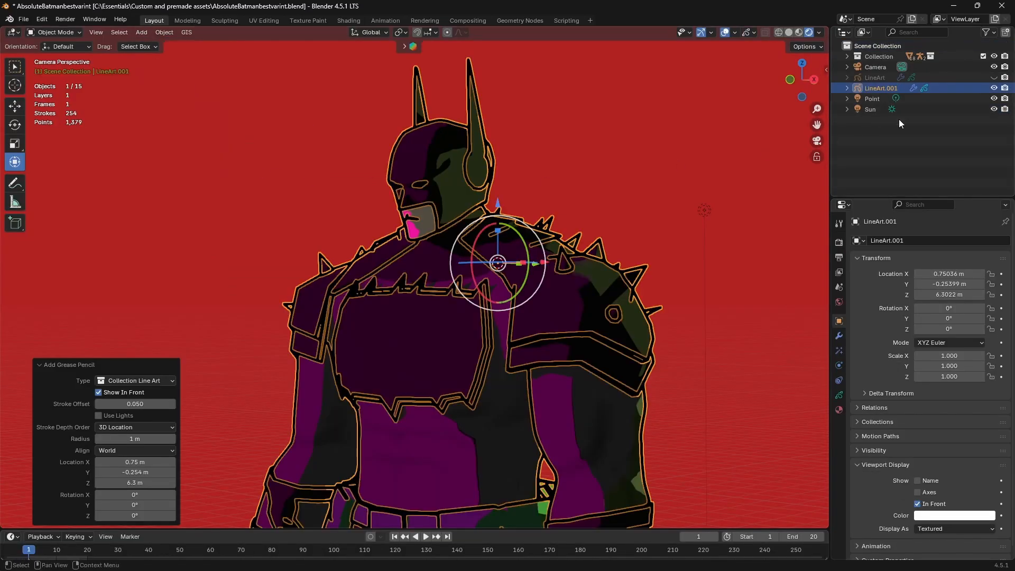
Step: Set the Lineart modifier's line thickness to 4
click(840, 340)
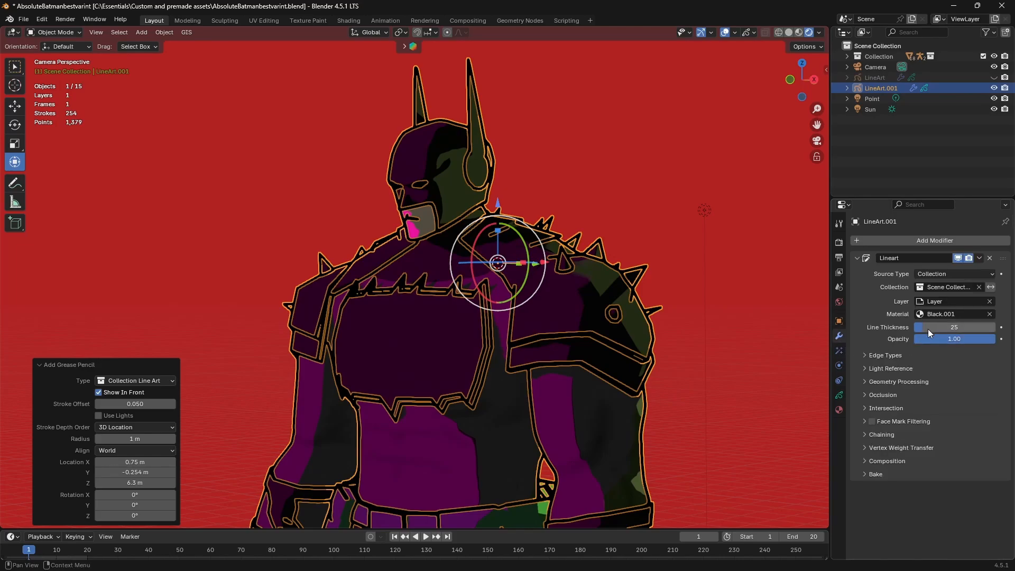
click(761, 263)
drag(936, 328, 920, 328)
click(929, 324)
key(Return)
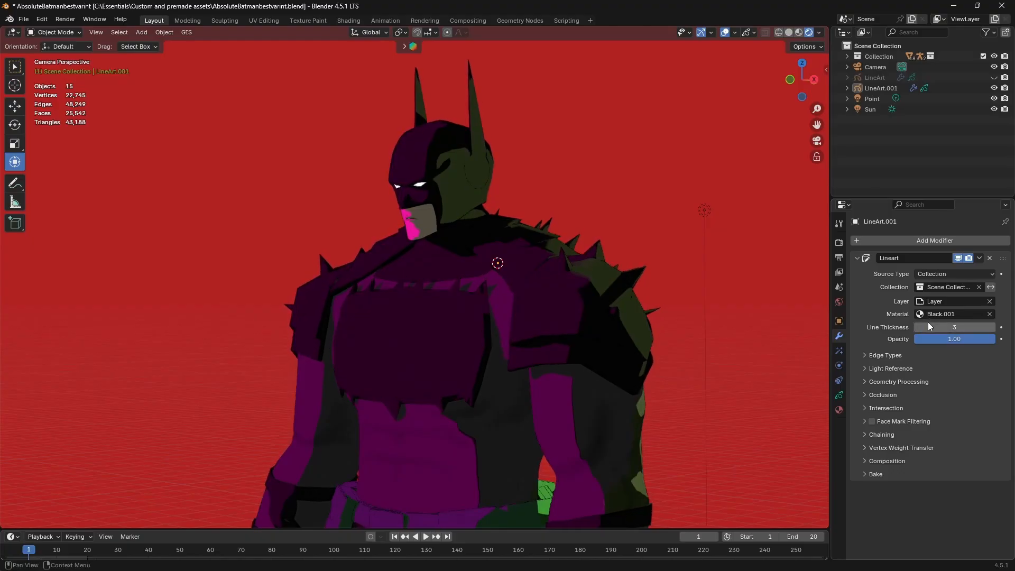
click(930, 325)
text(4)
key(Return)
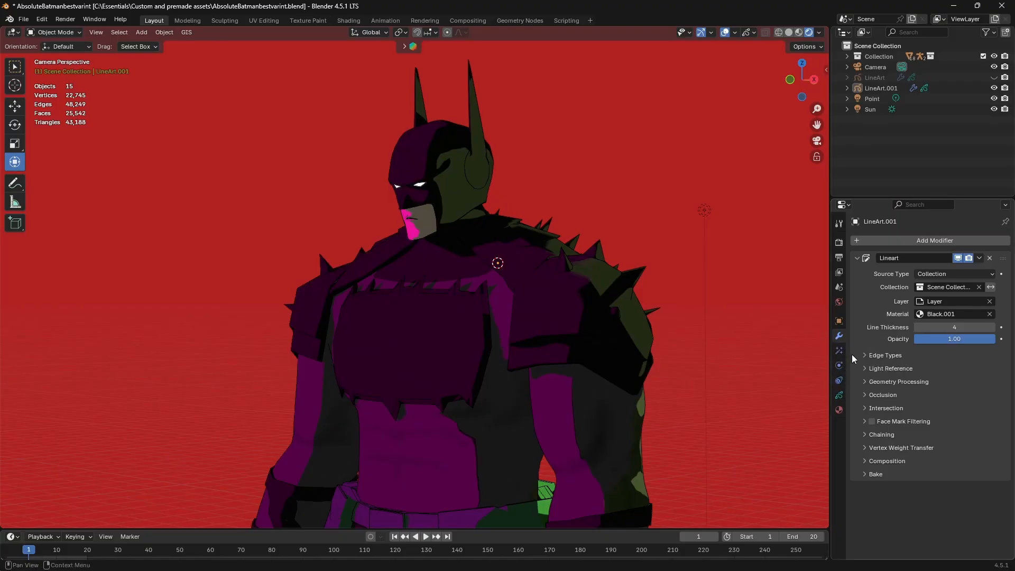
Step: Collapse the Lineart modifier and add a Noise modifier to the line art object
click(938, 284)
click(928, 302)
click(921, 272)
click(868, 260)
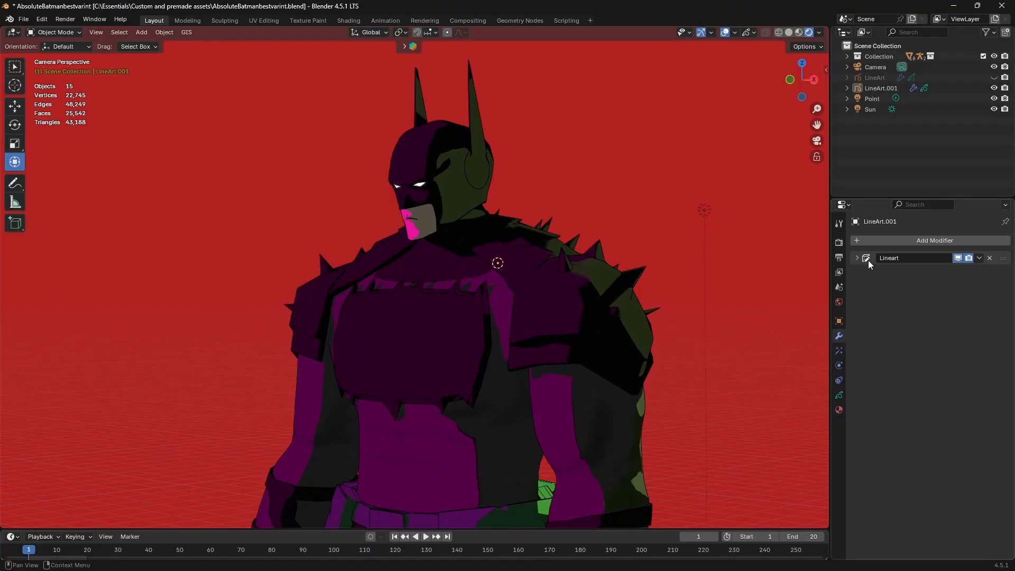
click(907, 238)
click(909, 237)
text(noise)
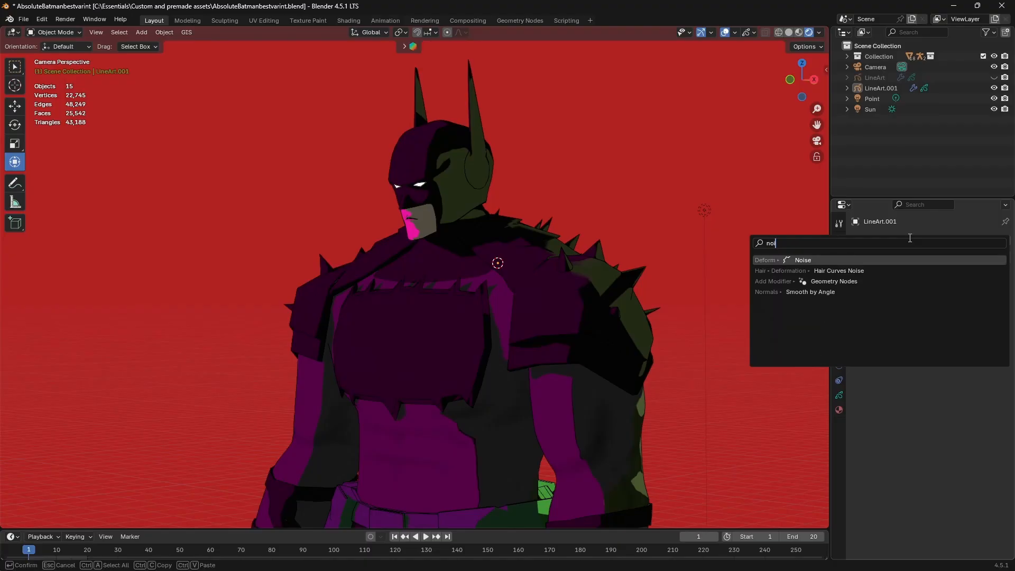
key(Return)
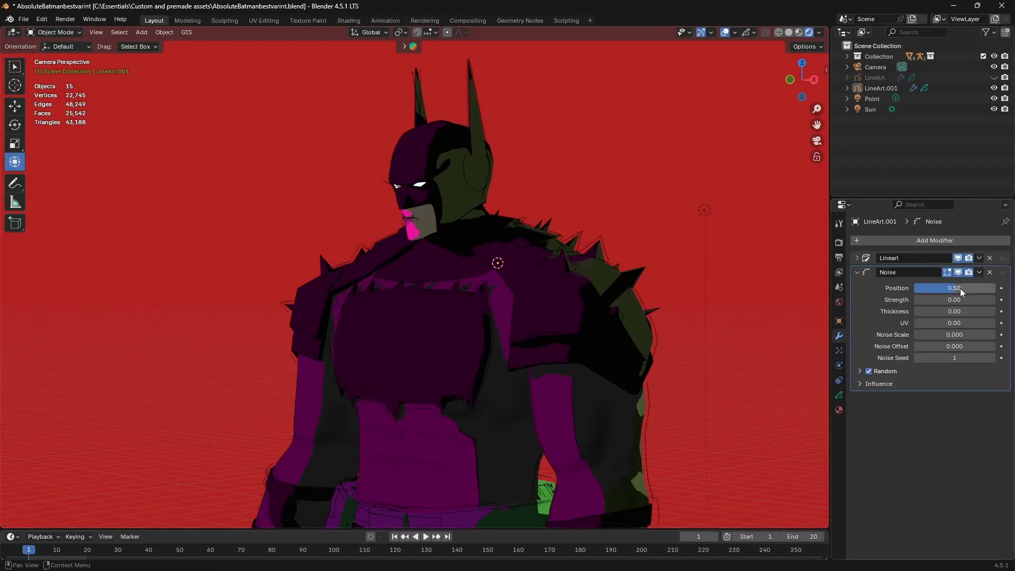
Step: Set the Noise modifier's Position to 0.00, Thickness to 1.00 and Noise Scale to 1.000, adjust its Strength, and collapse it
drag(960, 288, 915, 287)
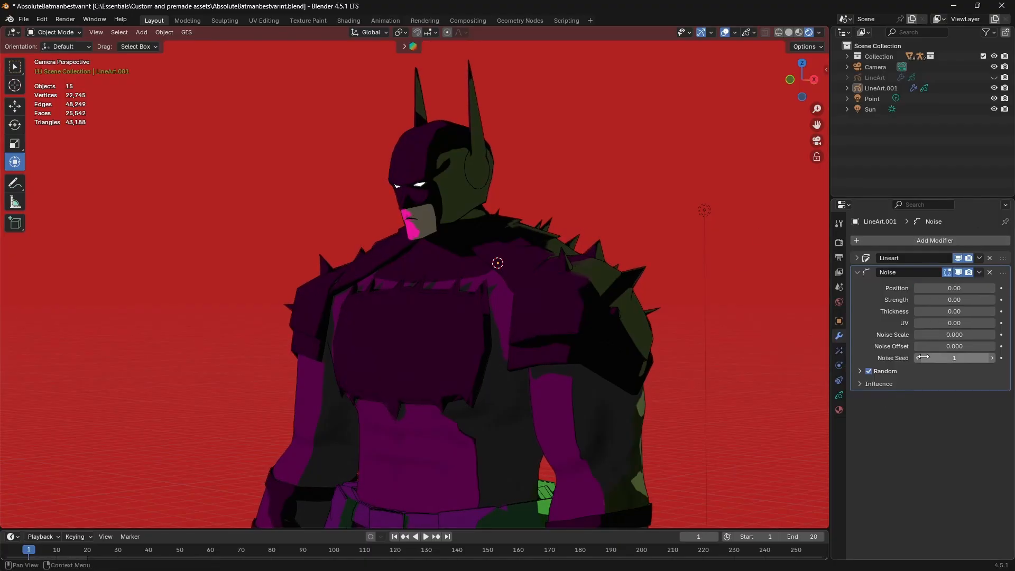
drag(955, 335, 996, 311)
scroll(506, 150, up, 6)
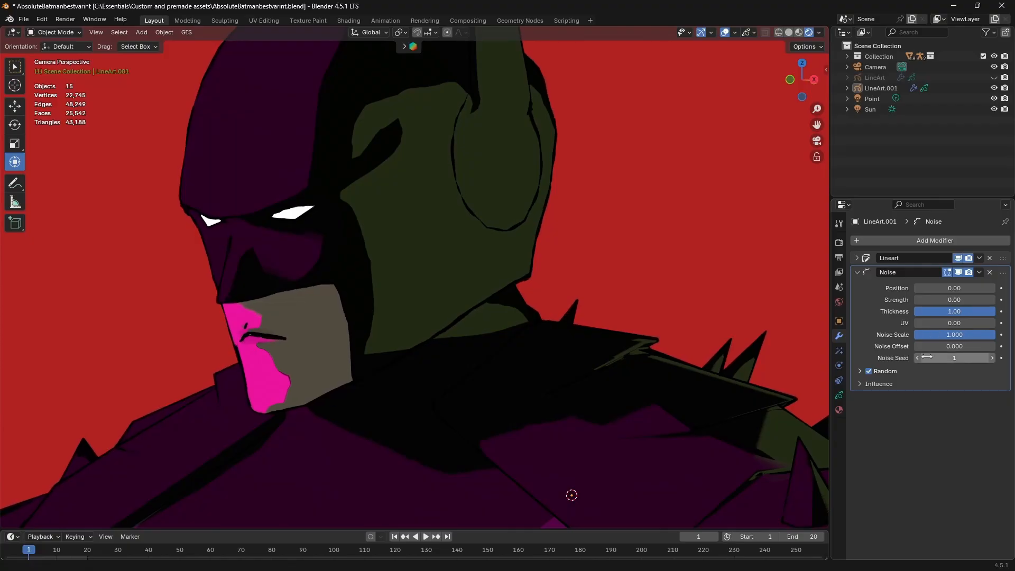
drag(951, 347, 951, 348)
drag(941, 300, 1010, 300)
click(857, 272)
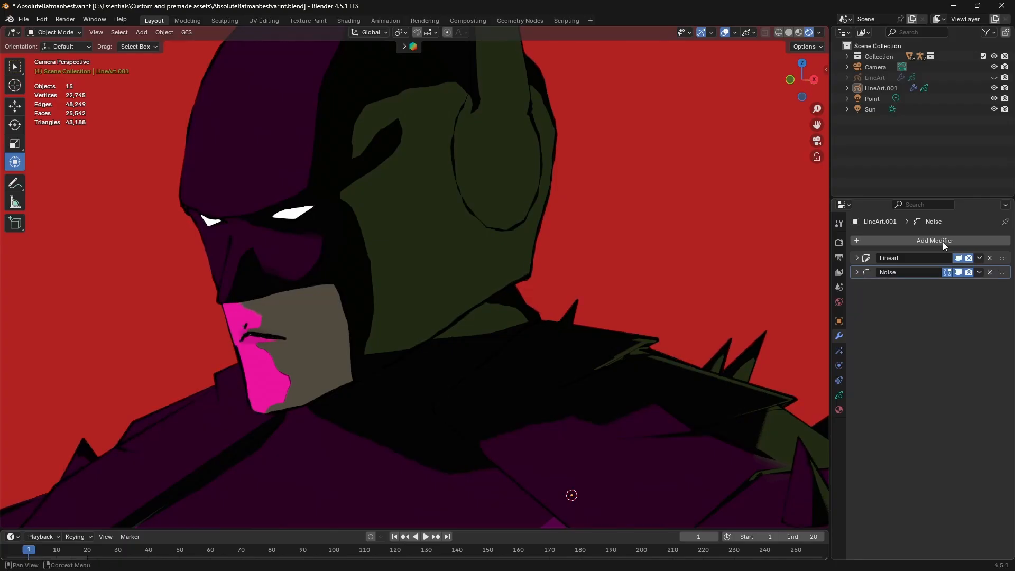
Step: Add a Multiple Strokes modifier to the line art object and set its Distance to 0.002 m
click(940, 236)
text(mu)
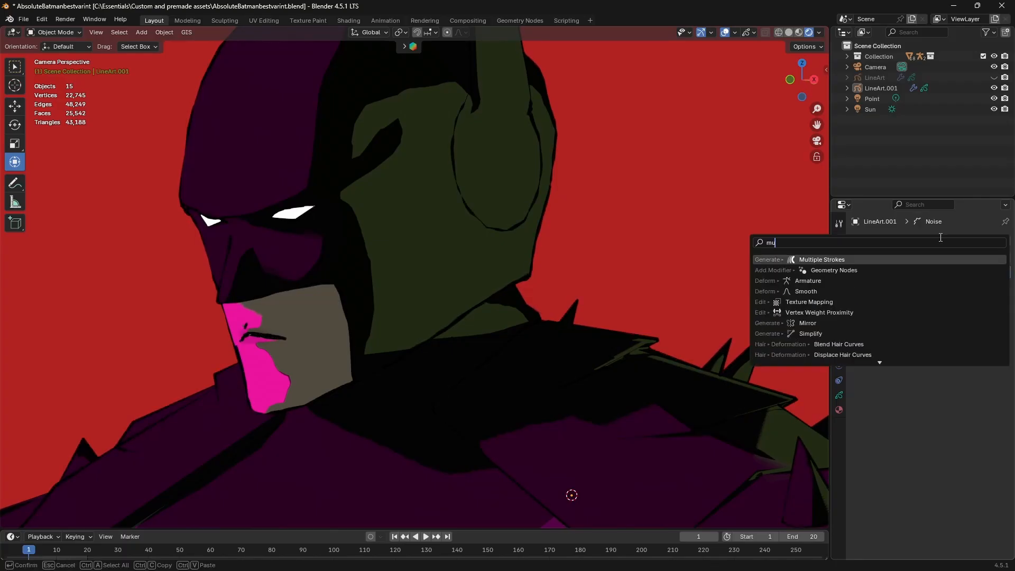
key(Return)
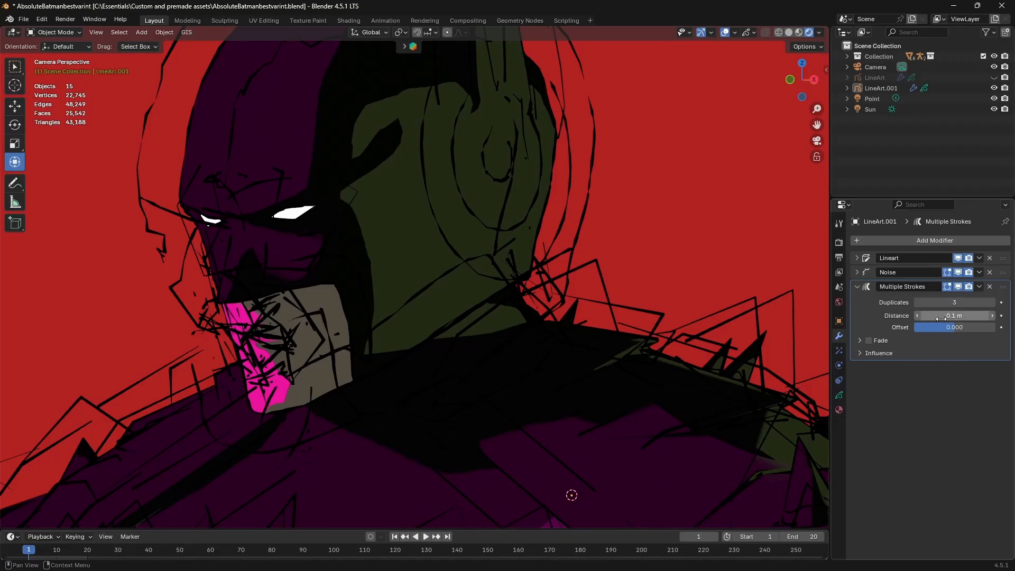
drag(953, 316, 945, 316)
click(992, 315)
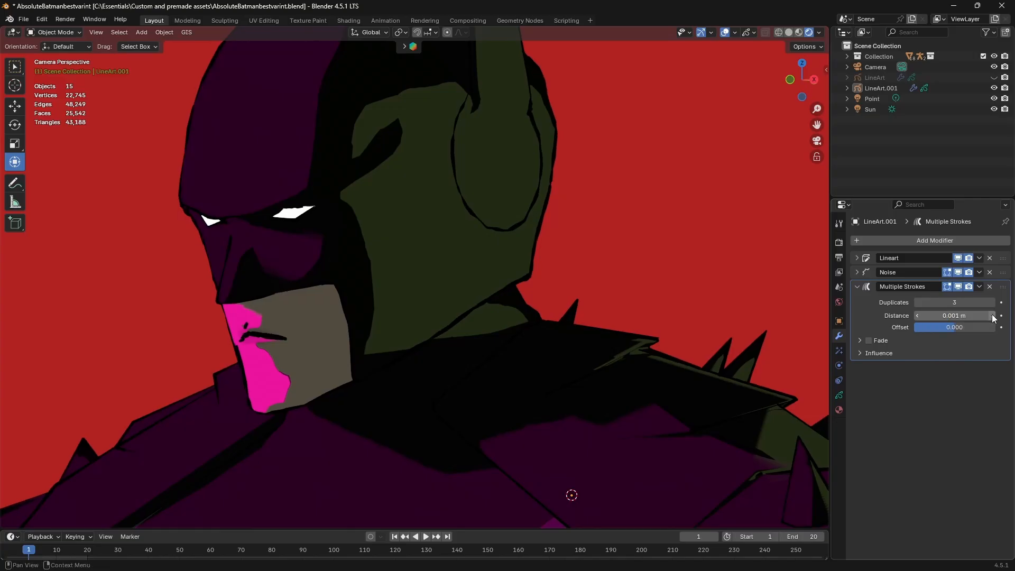
click(992, 316)
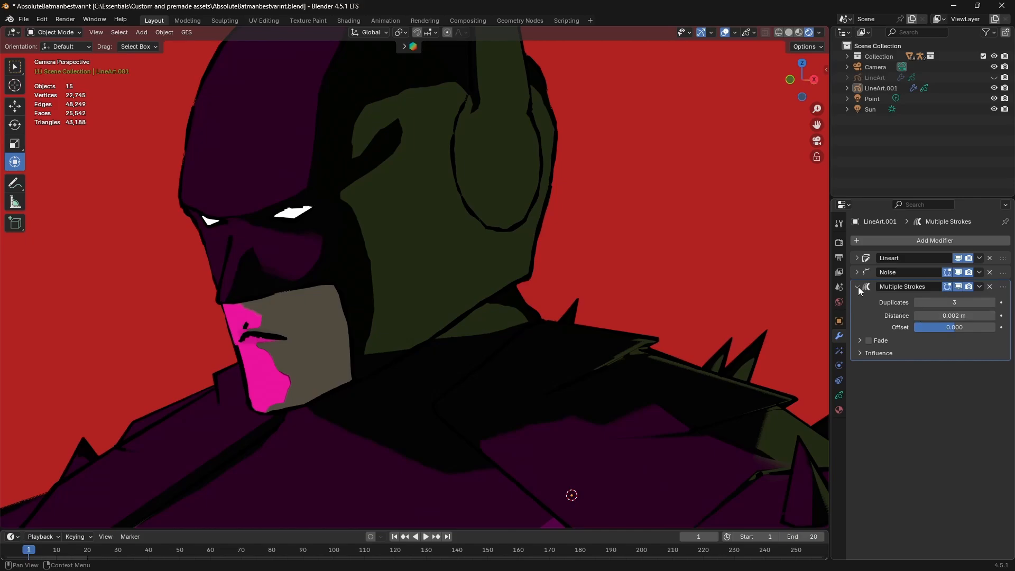
Step: Reduce the Lineart modifier's line thickness and collapse that modifier
click(856, 257)
click(924, 328)
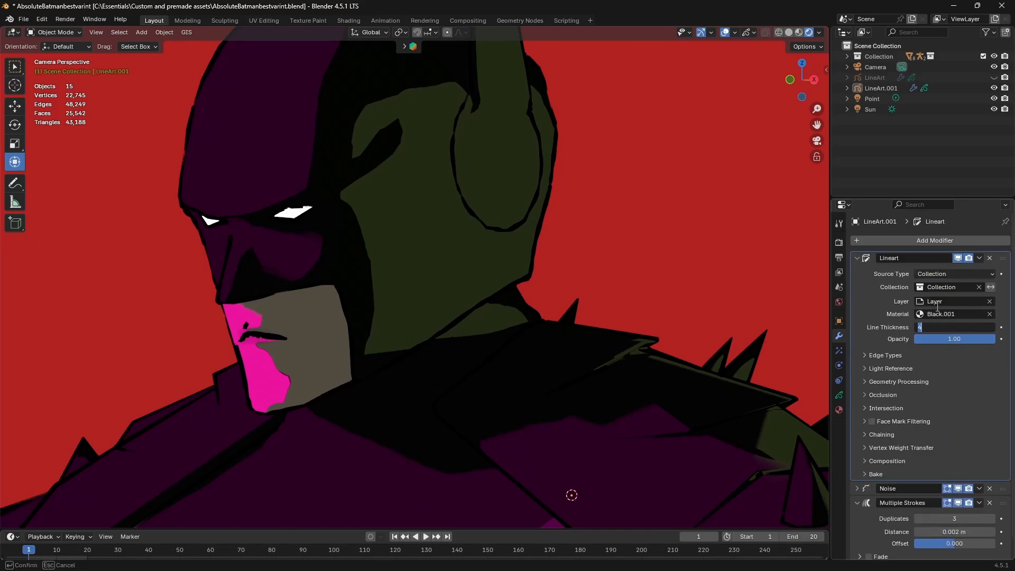
key(Return)
click(857, 258)
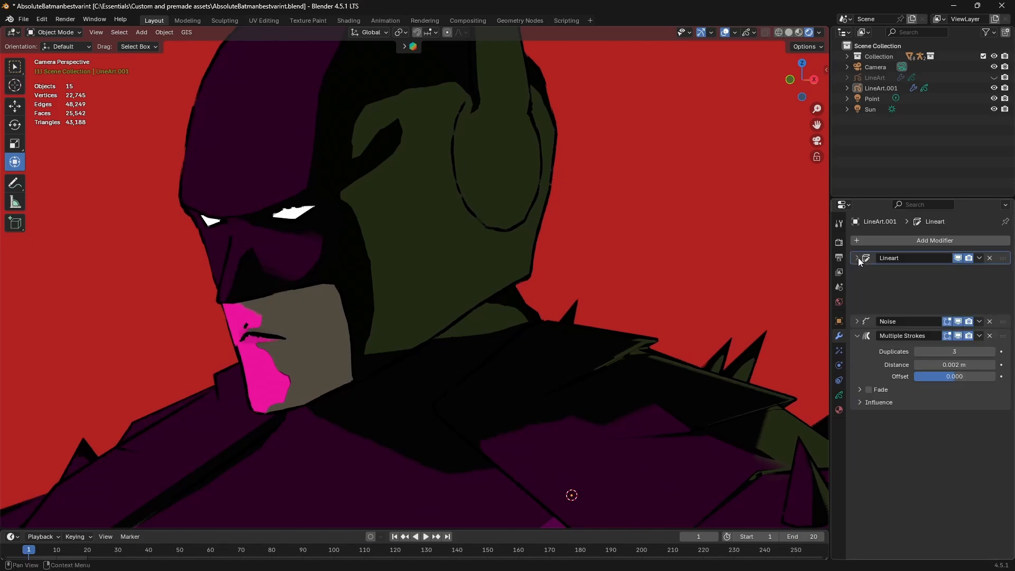
click(873, 286)
click(859, 288)
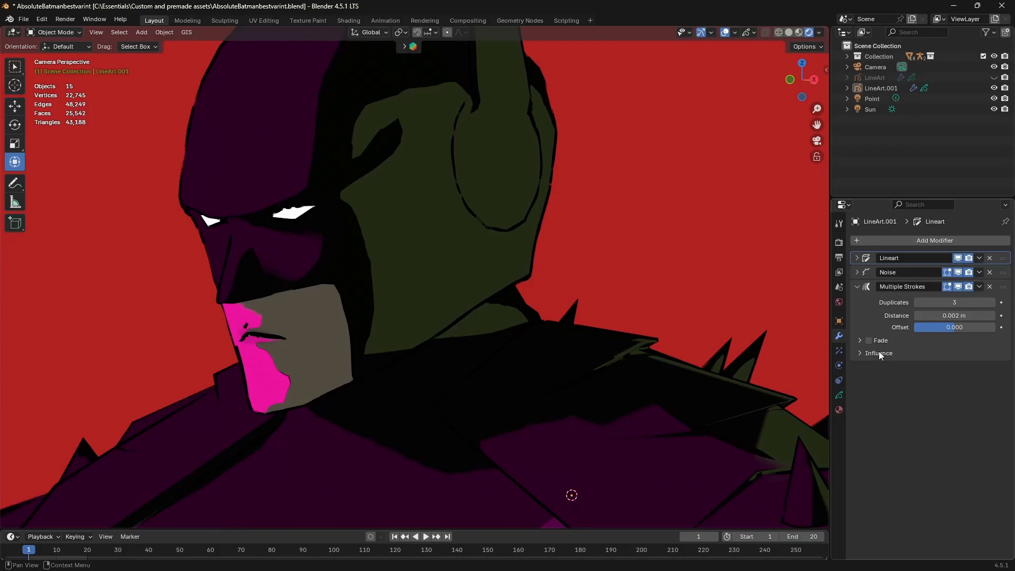
Step: Reset the Multiple Strokes modifier's Offset to its default and set Duplicates to 2
mouse_move(956, 327)
mouse_down()
mouse_move(983, 327)
mouse_move(957, 327)
mouse_up()
right_click(957, 327)
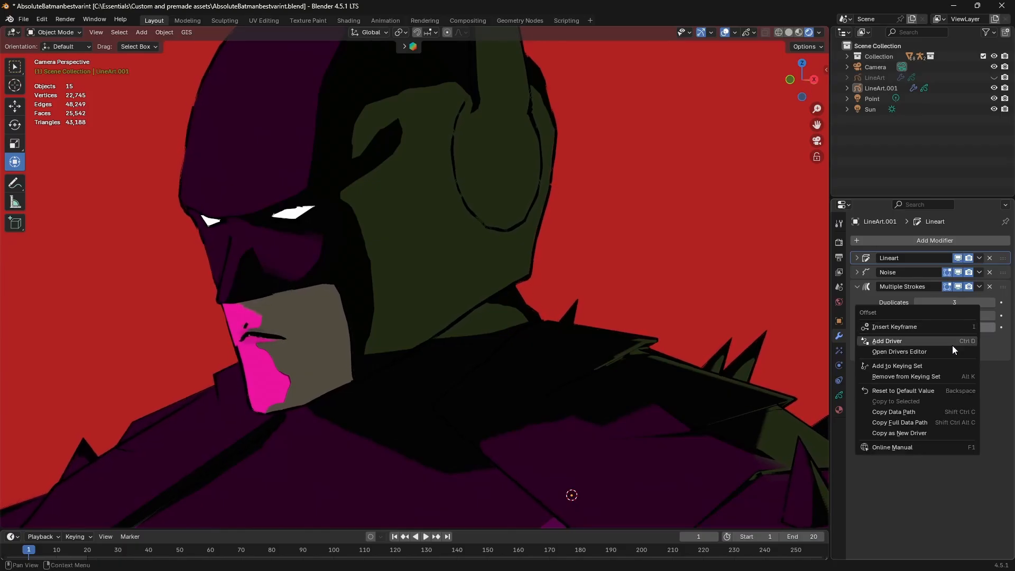
click(942, 390)
click(919, 304)
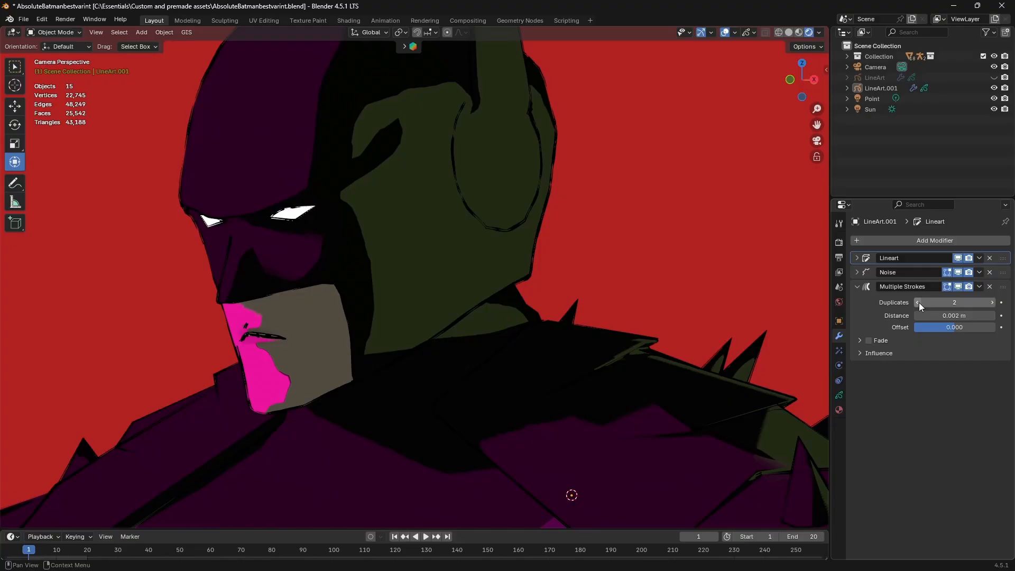
Step: Examine the line art on the Batman model's head, shoulders, torso, arms and belt from close up and farther away
scroll(537, 285, down, 8)
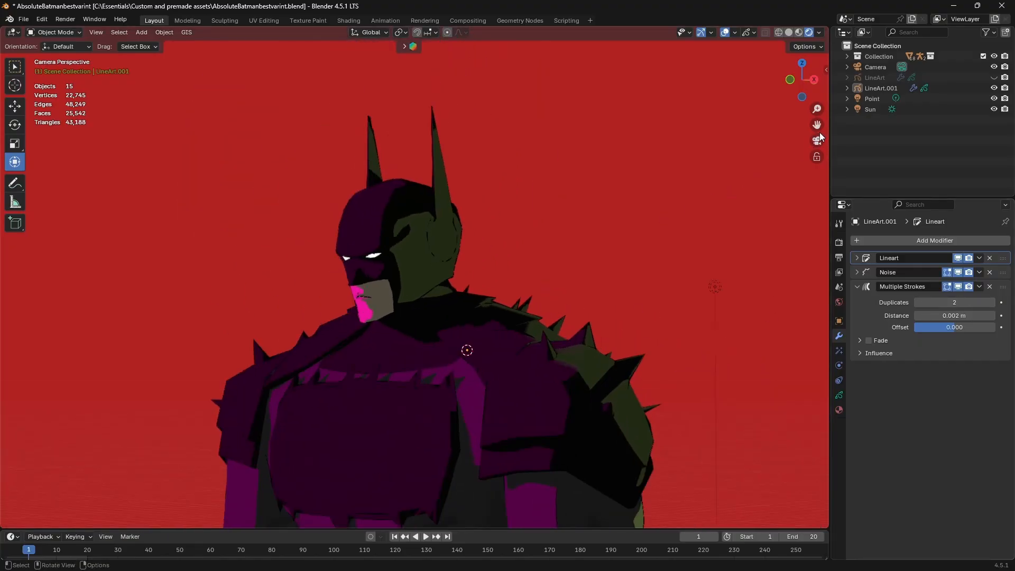
drag(817, 125, 753, 26)
scroll(676, 249, up, 5)
scroll(818, 132, up, 2)
drag(817, 125, 508, 117)
scroll(721, 163, down, 4)
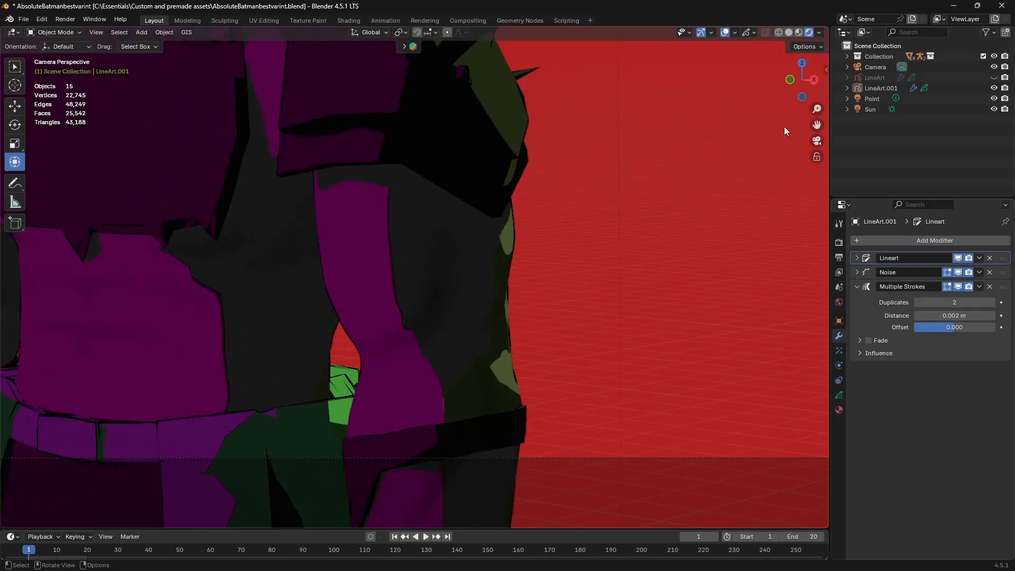
drag(816, 125, 1014, 240)
scroll(623, 174, down, 4)
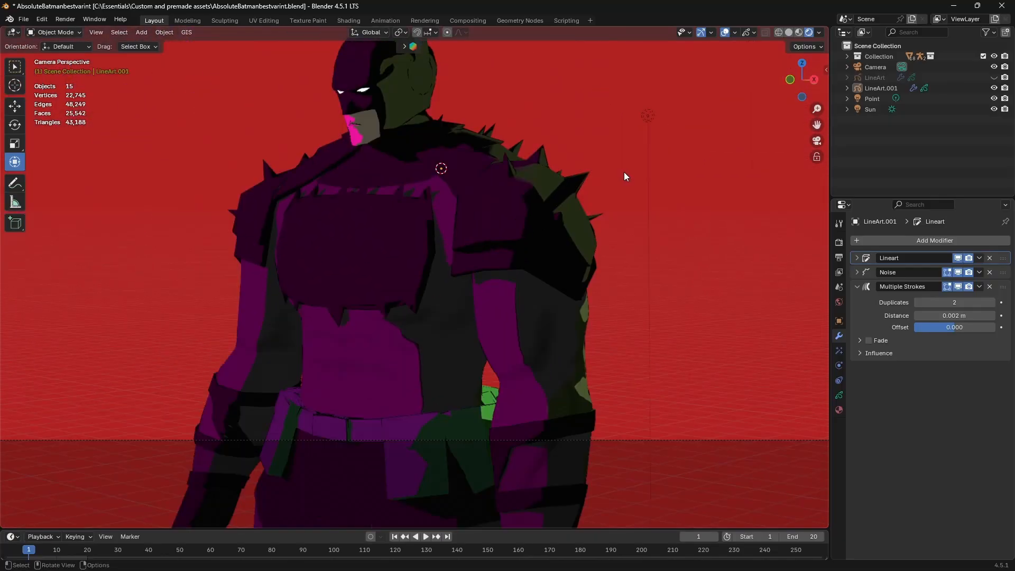
scroll(624, 172, up, 1)
drag(817, 125, 860, 184)
scroll(687, 135, down, 1)
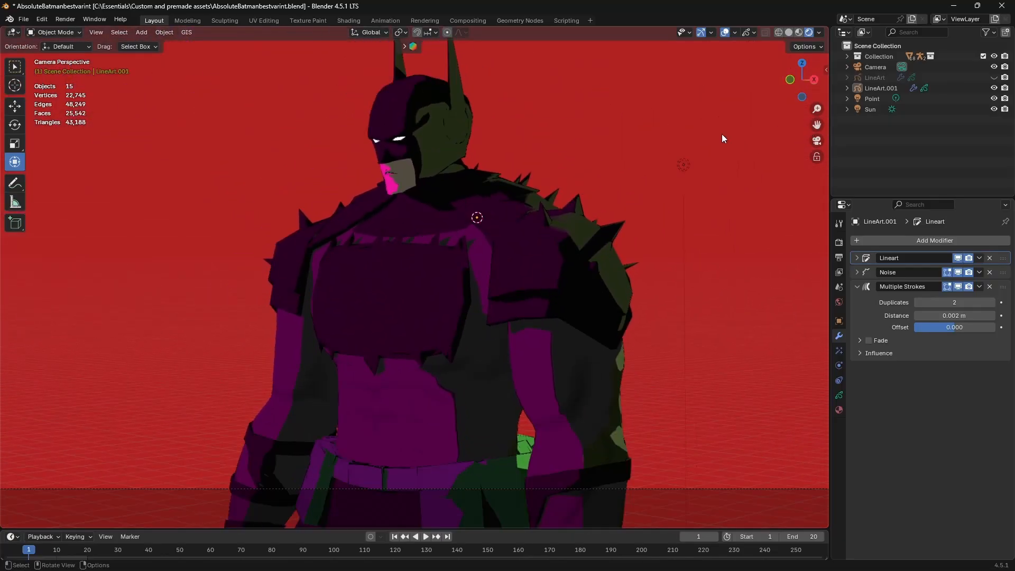
drag(817, 125, 801, 162)
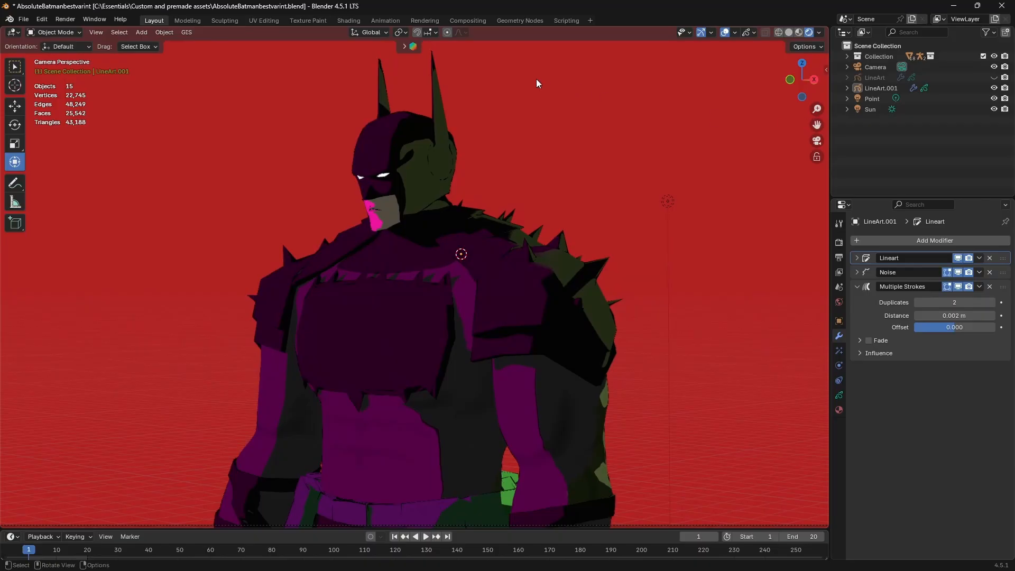